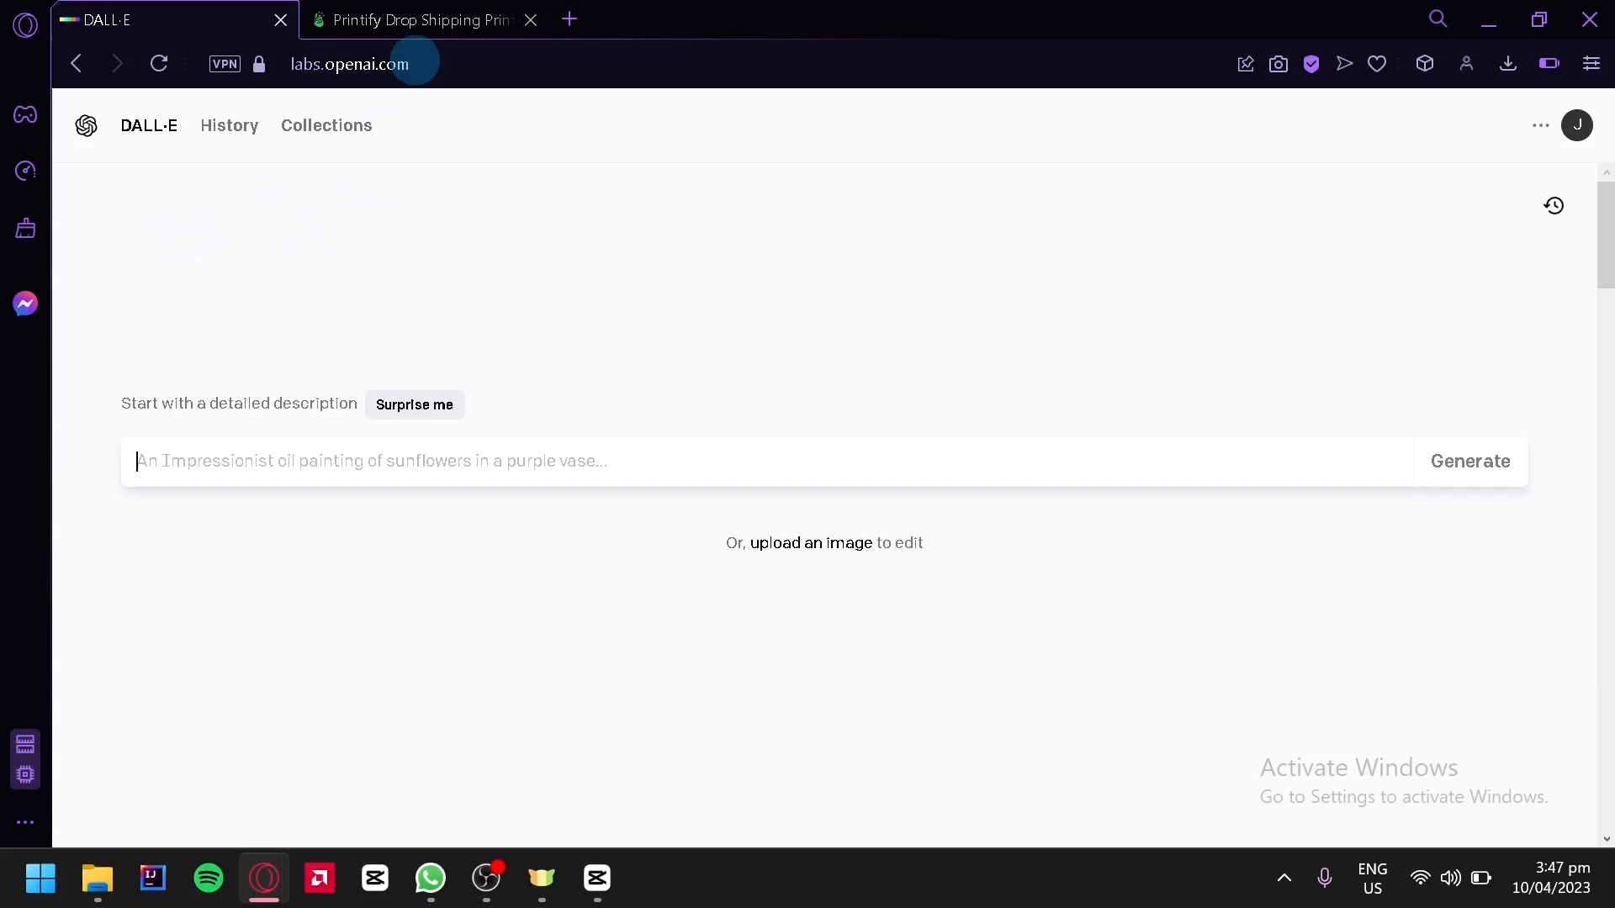
Browse the DALL-E example gallery of generated images and their prompts
left_click(373, 17)
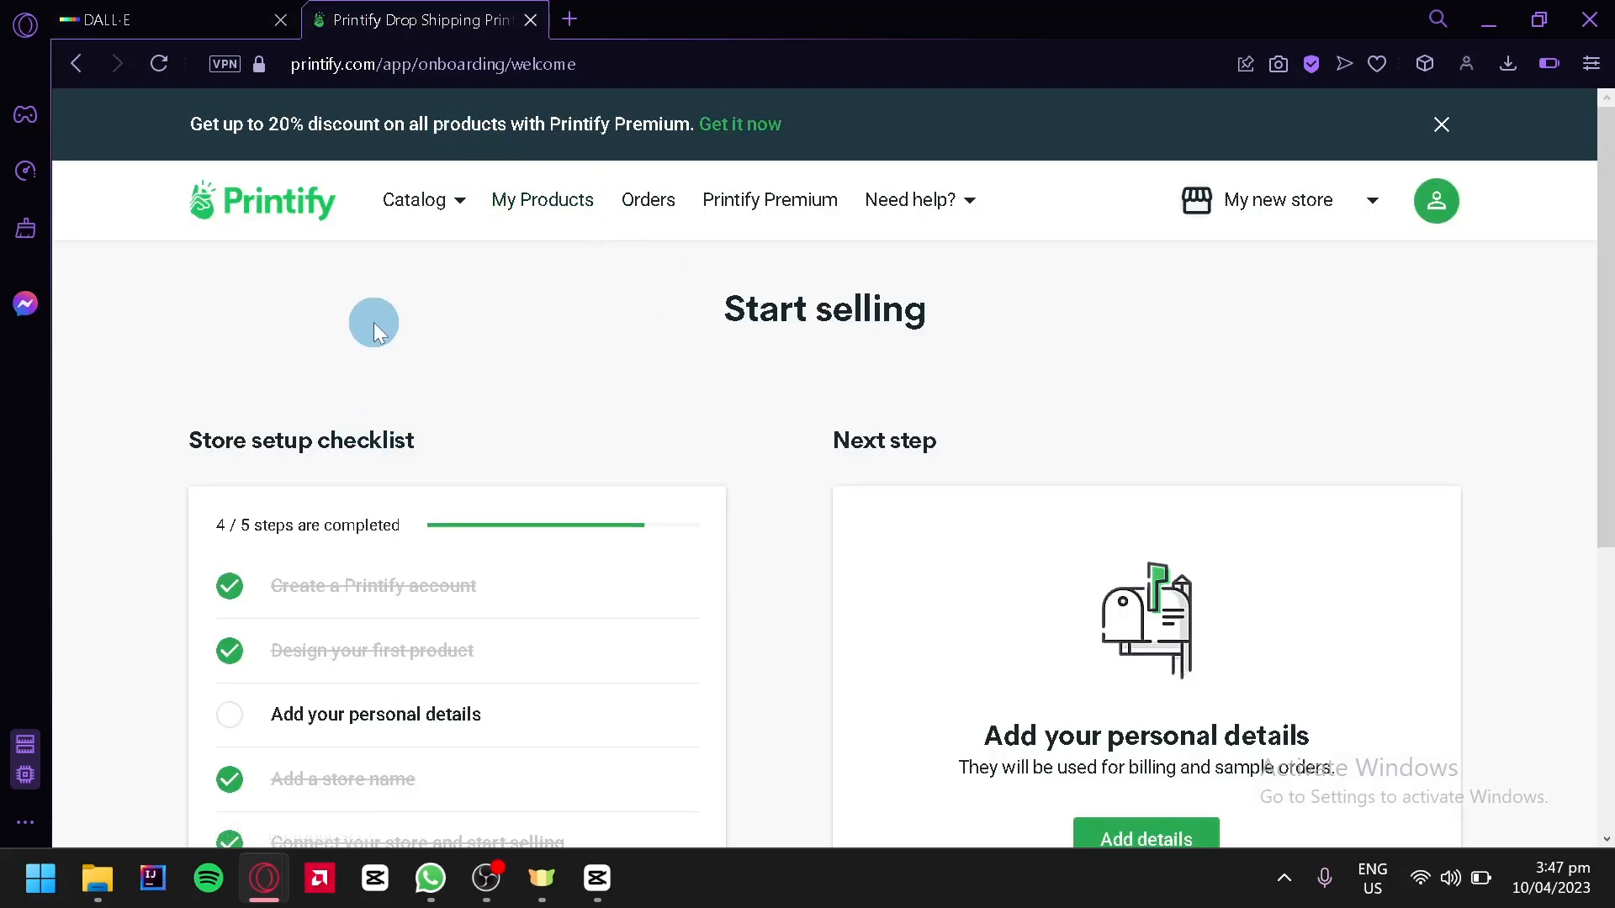
left_click(199, 15)
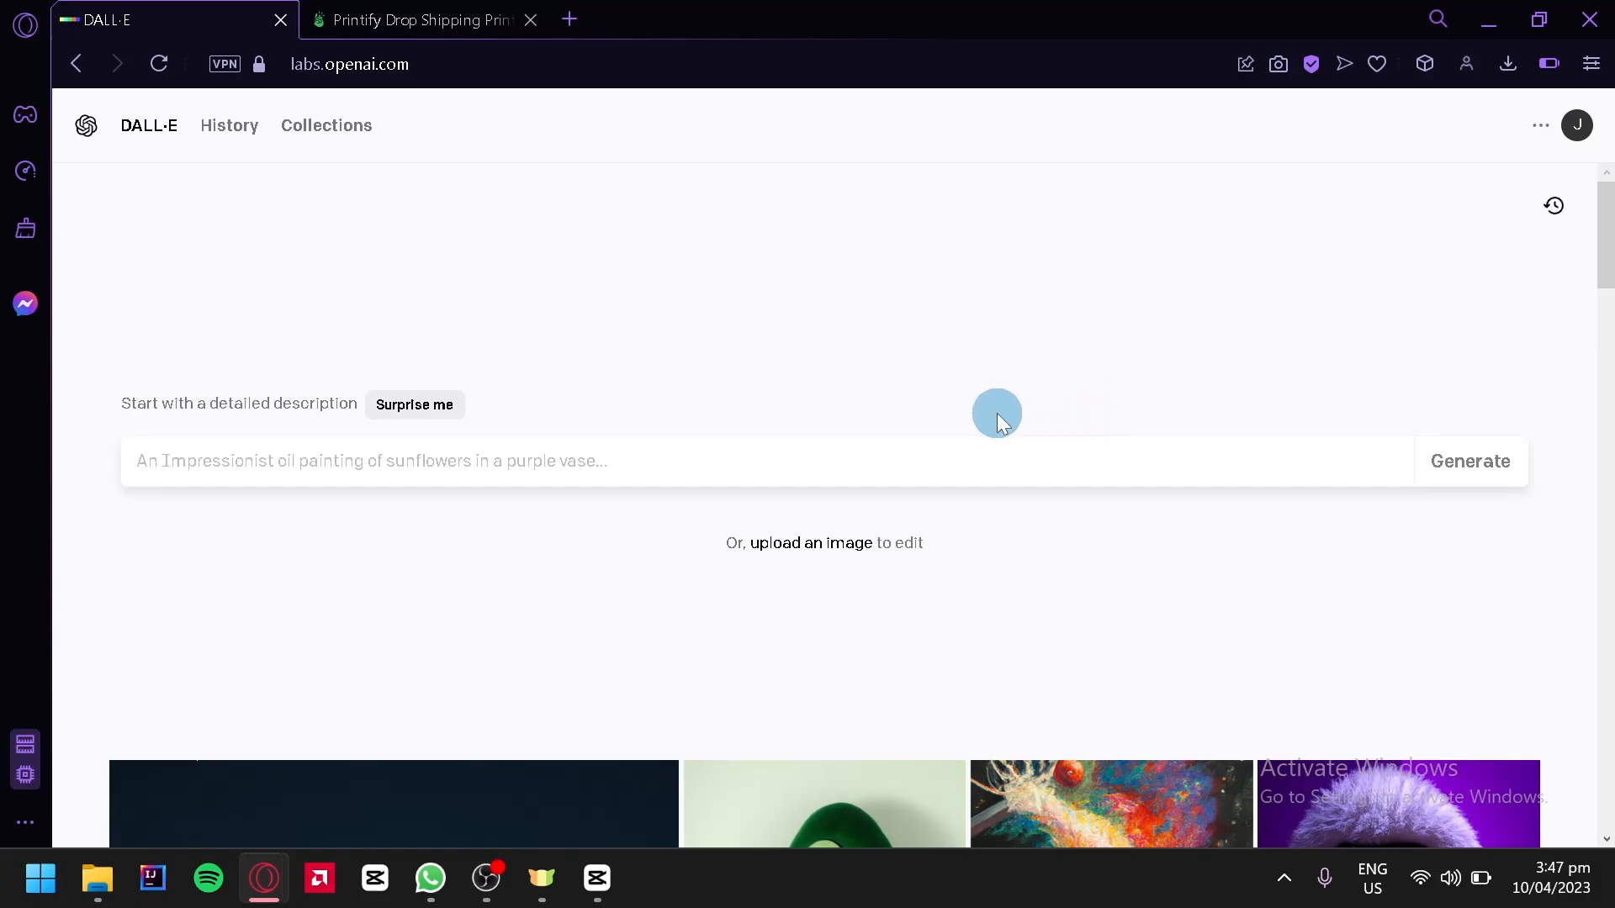
scroll(999, 414, "down", 3)
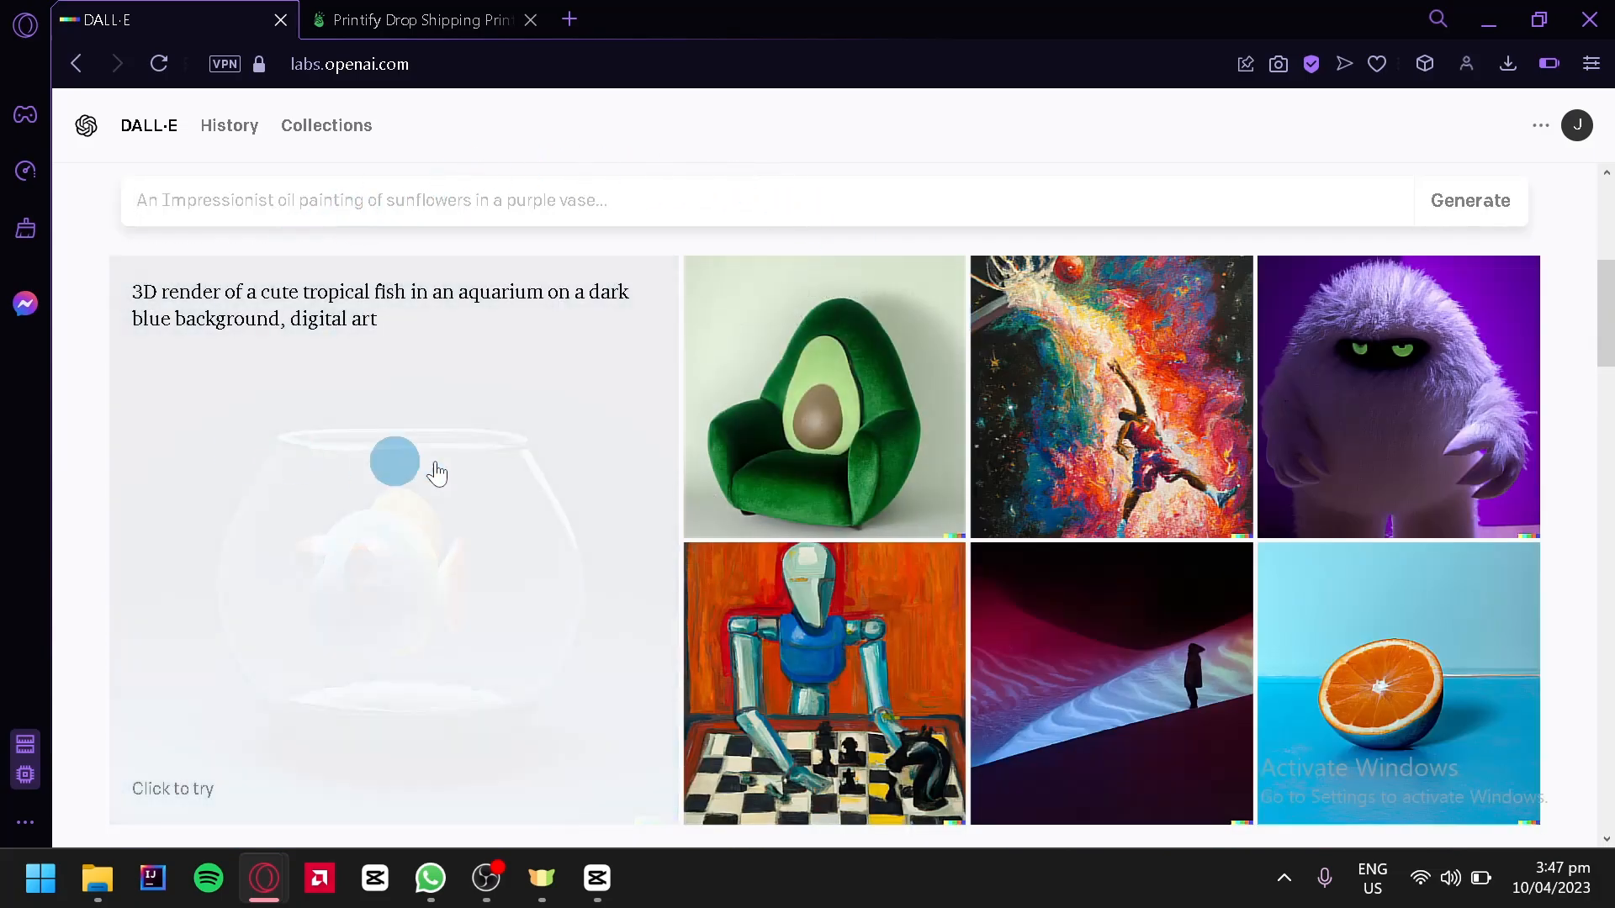
scroll(393, 458, "down", 6)
scroll(494, 499, "down", 10)
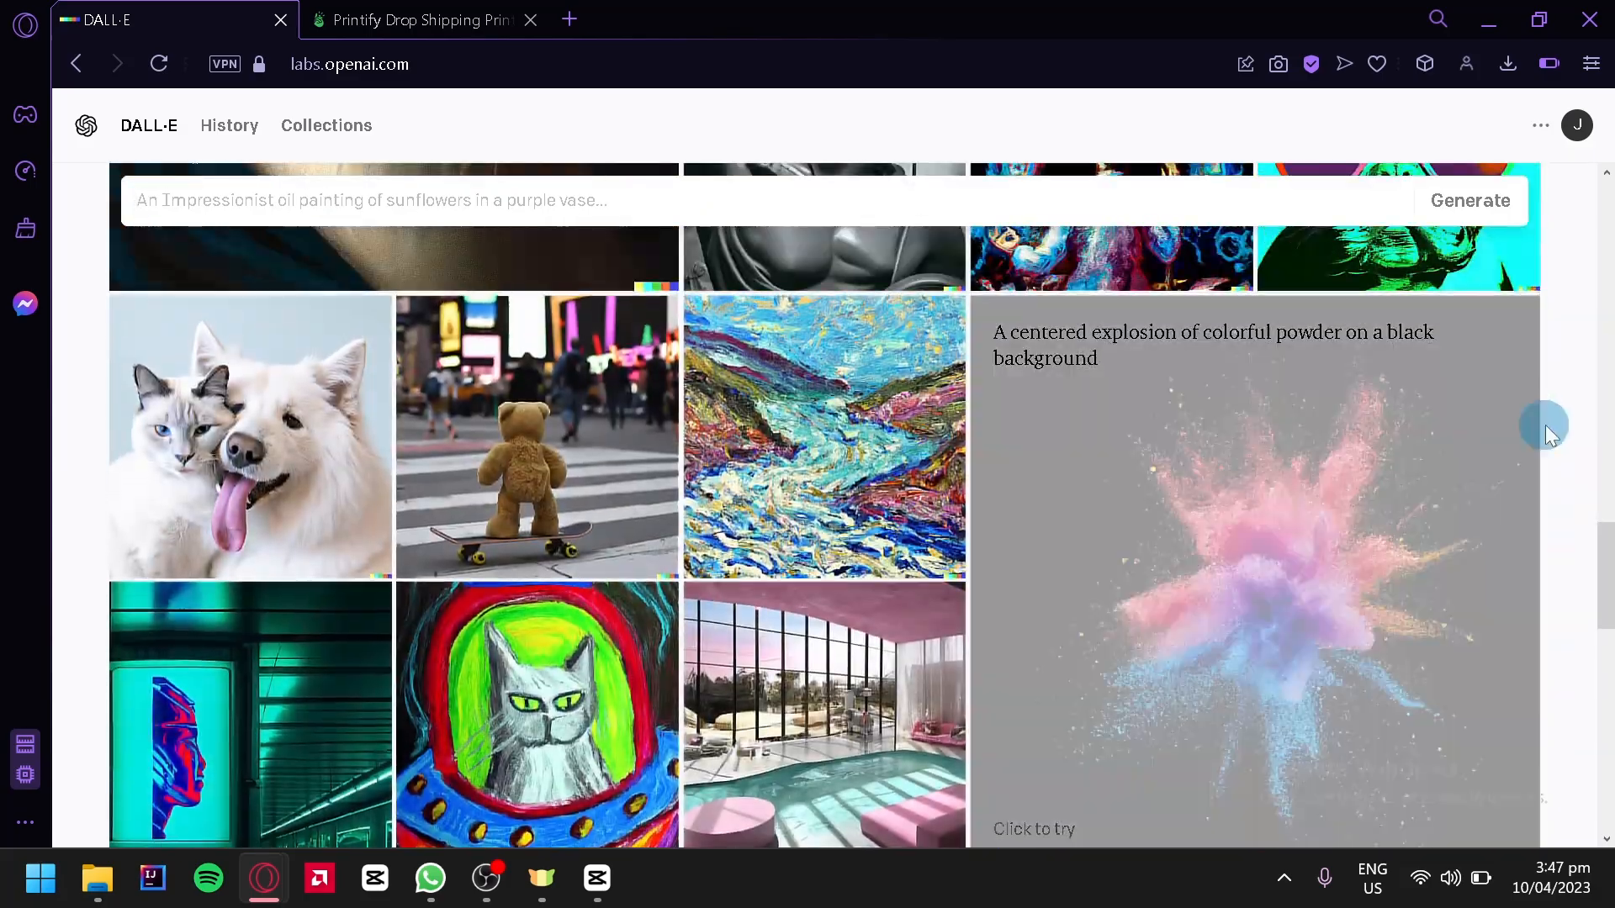
scroll(1541, 427, "down", 4)
left_click(1450, 397)
scroll(1450, 397, "up", 2)
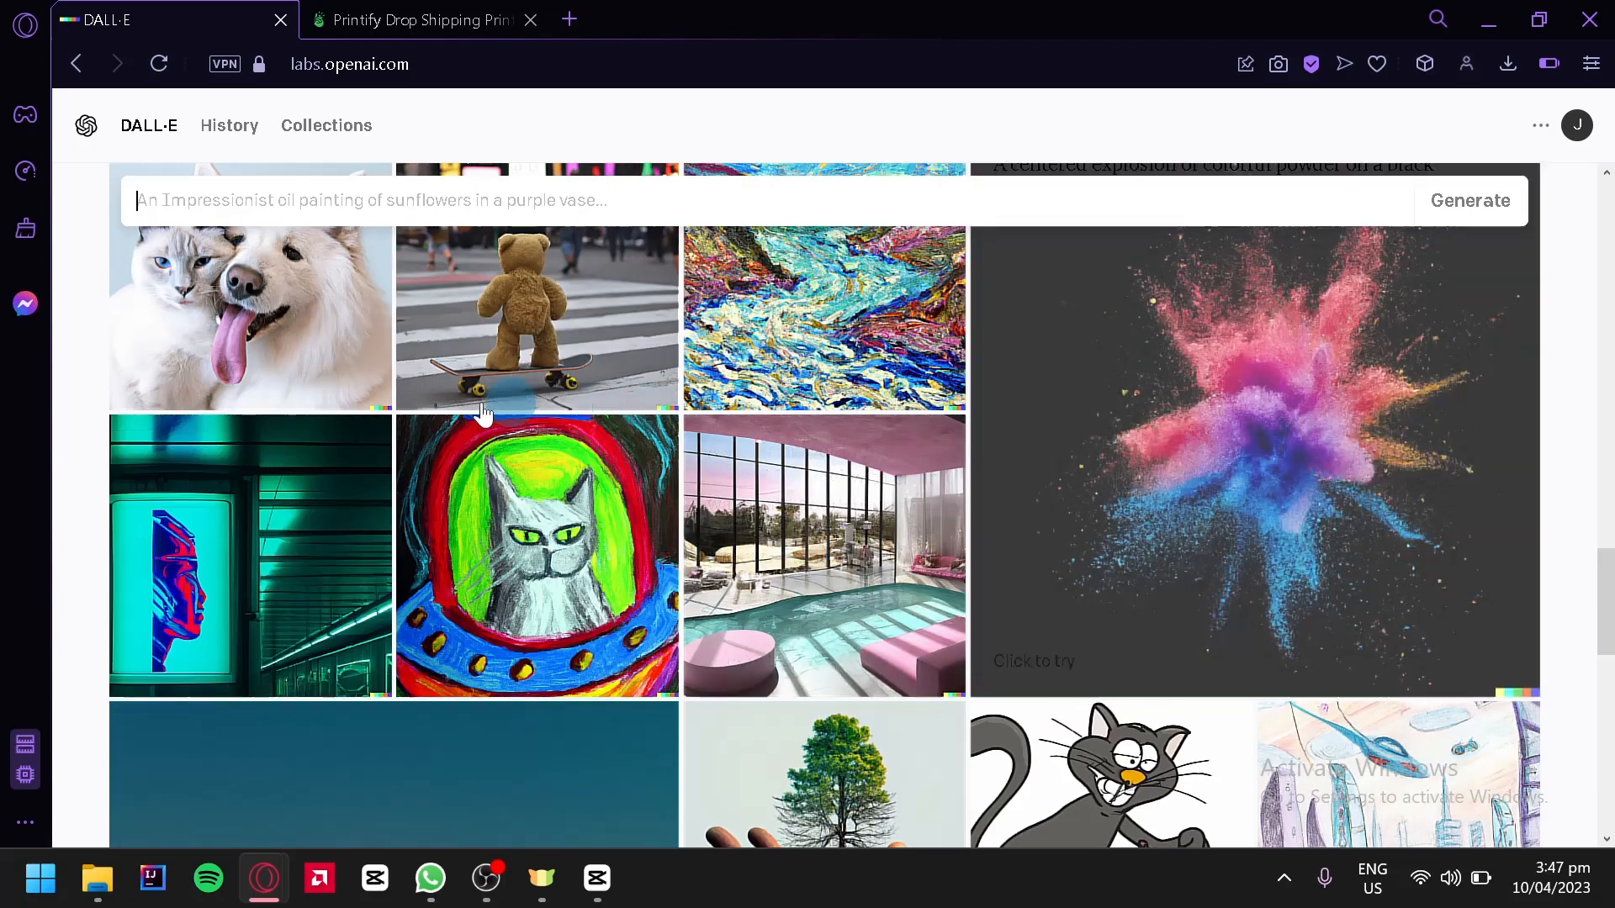
scroll(468, 513, "down", 6)
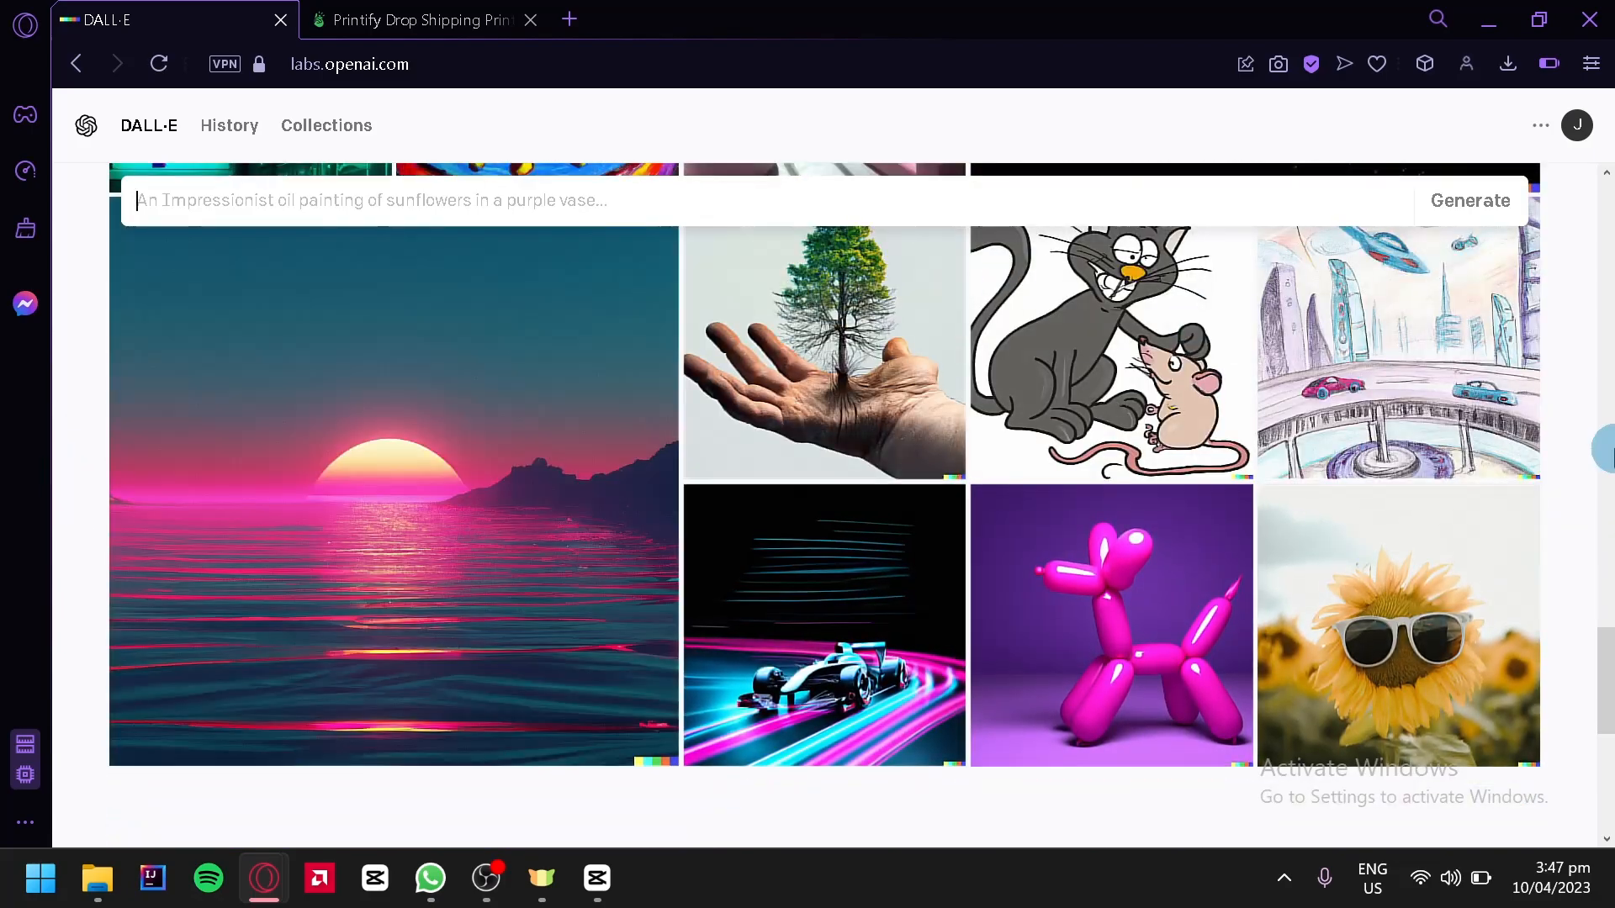
scroll(1590, 454, "down", 2)
scroll(1589, 454, "down", 4)
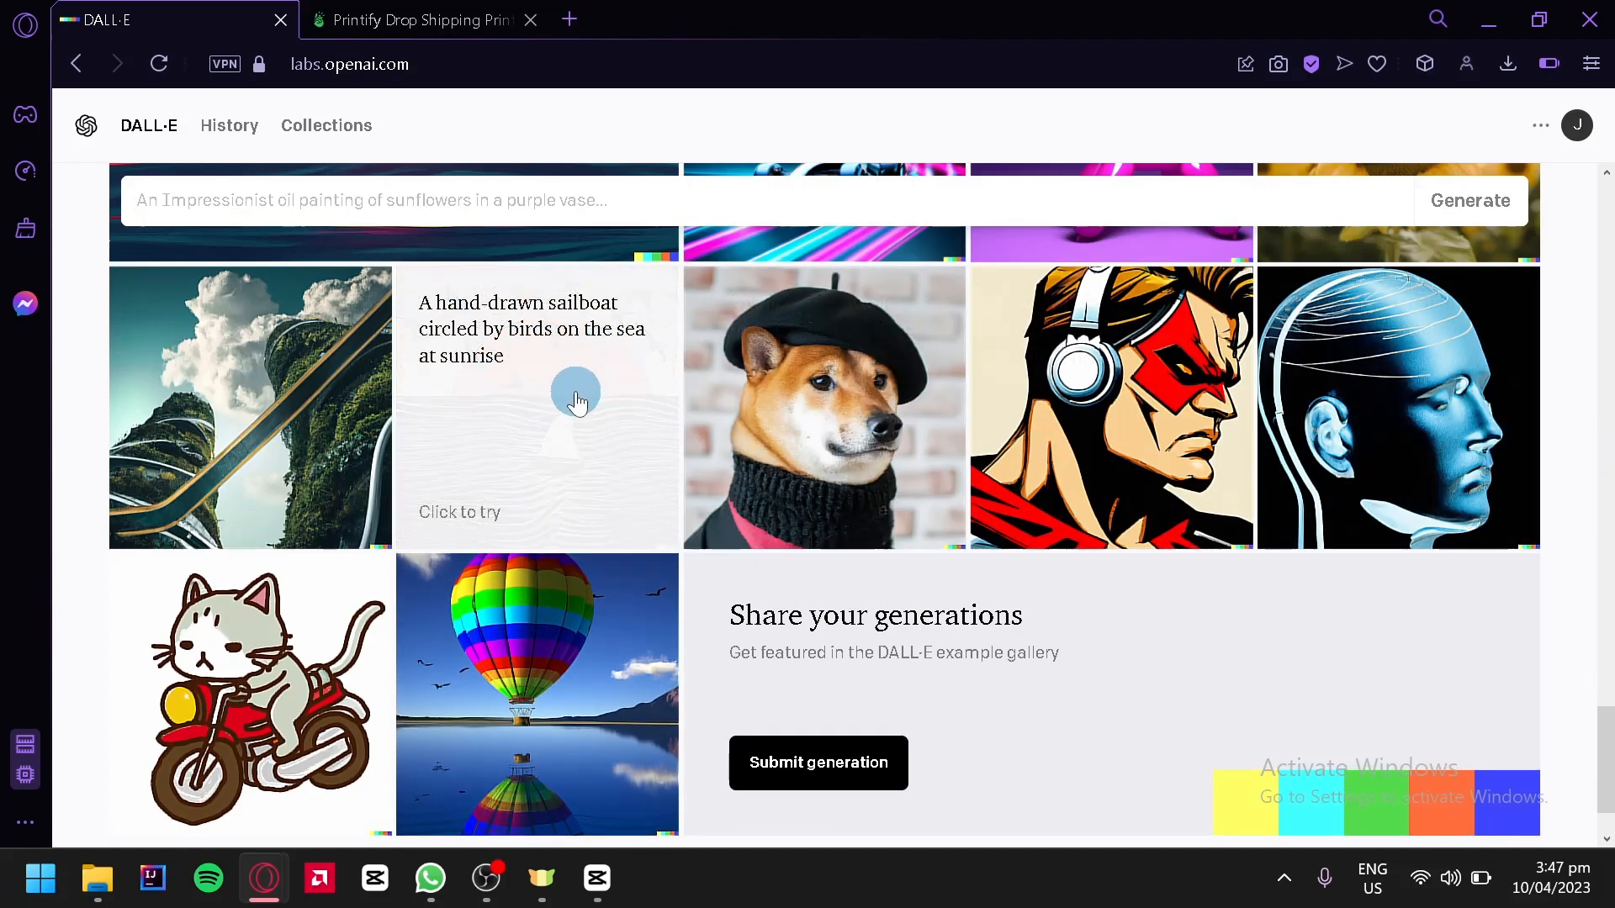
Copy the hand-drawn sailboat example's prompt and paste it into the description field
left_click(572, 394)
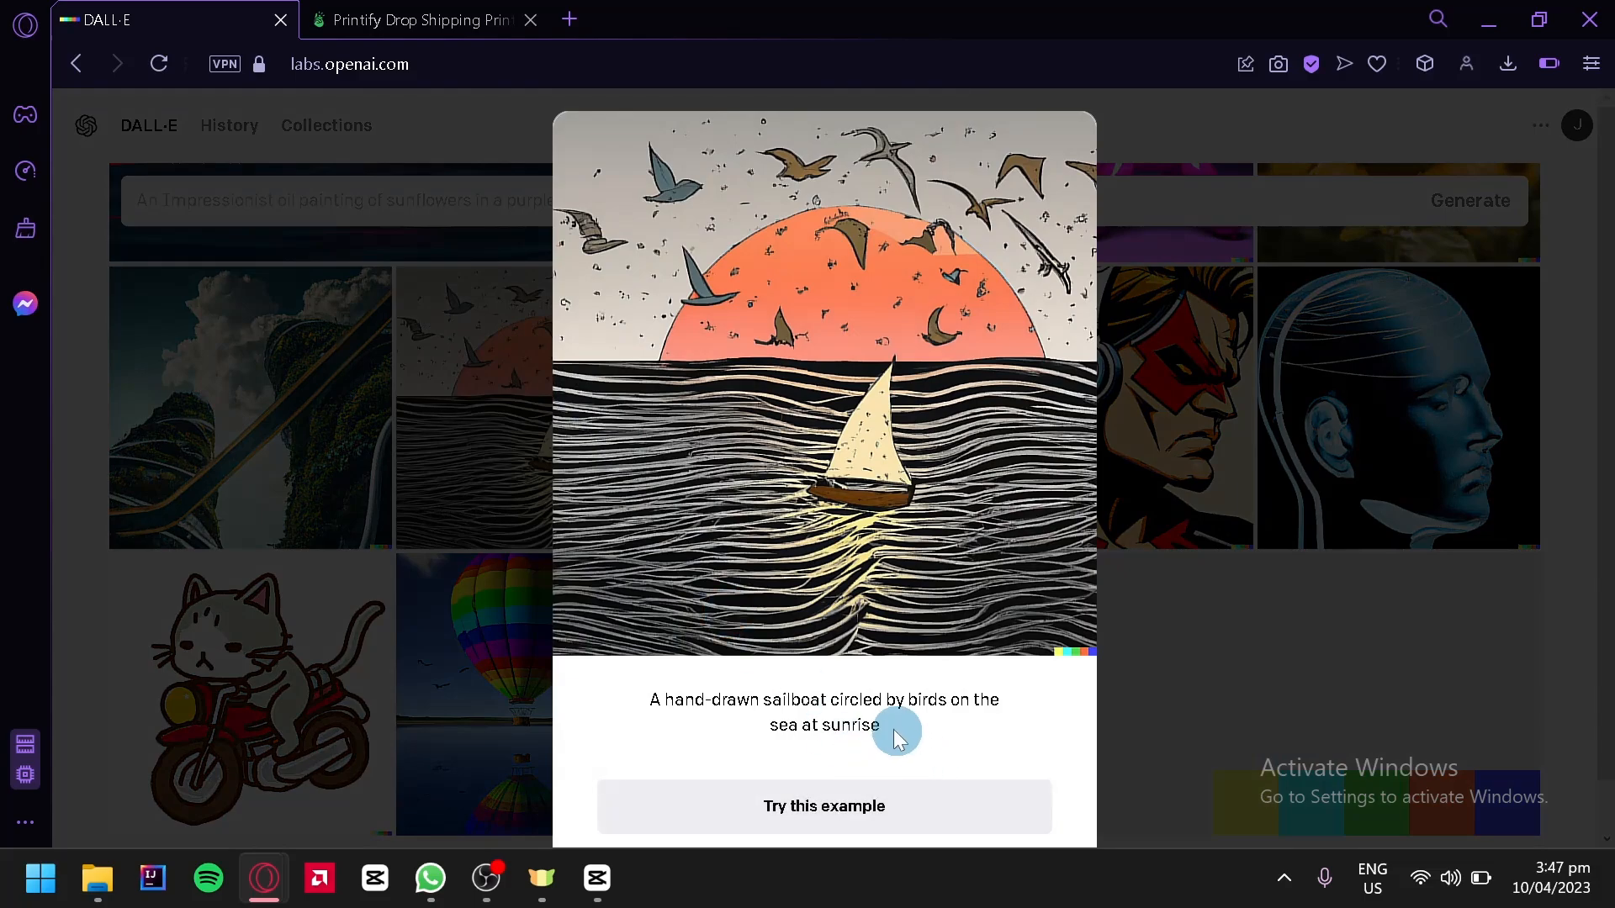
left_click_drag(892, 725, 637, 700)
key("ctrl+c")
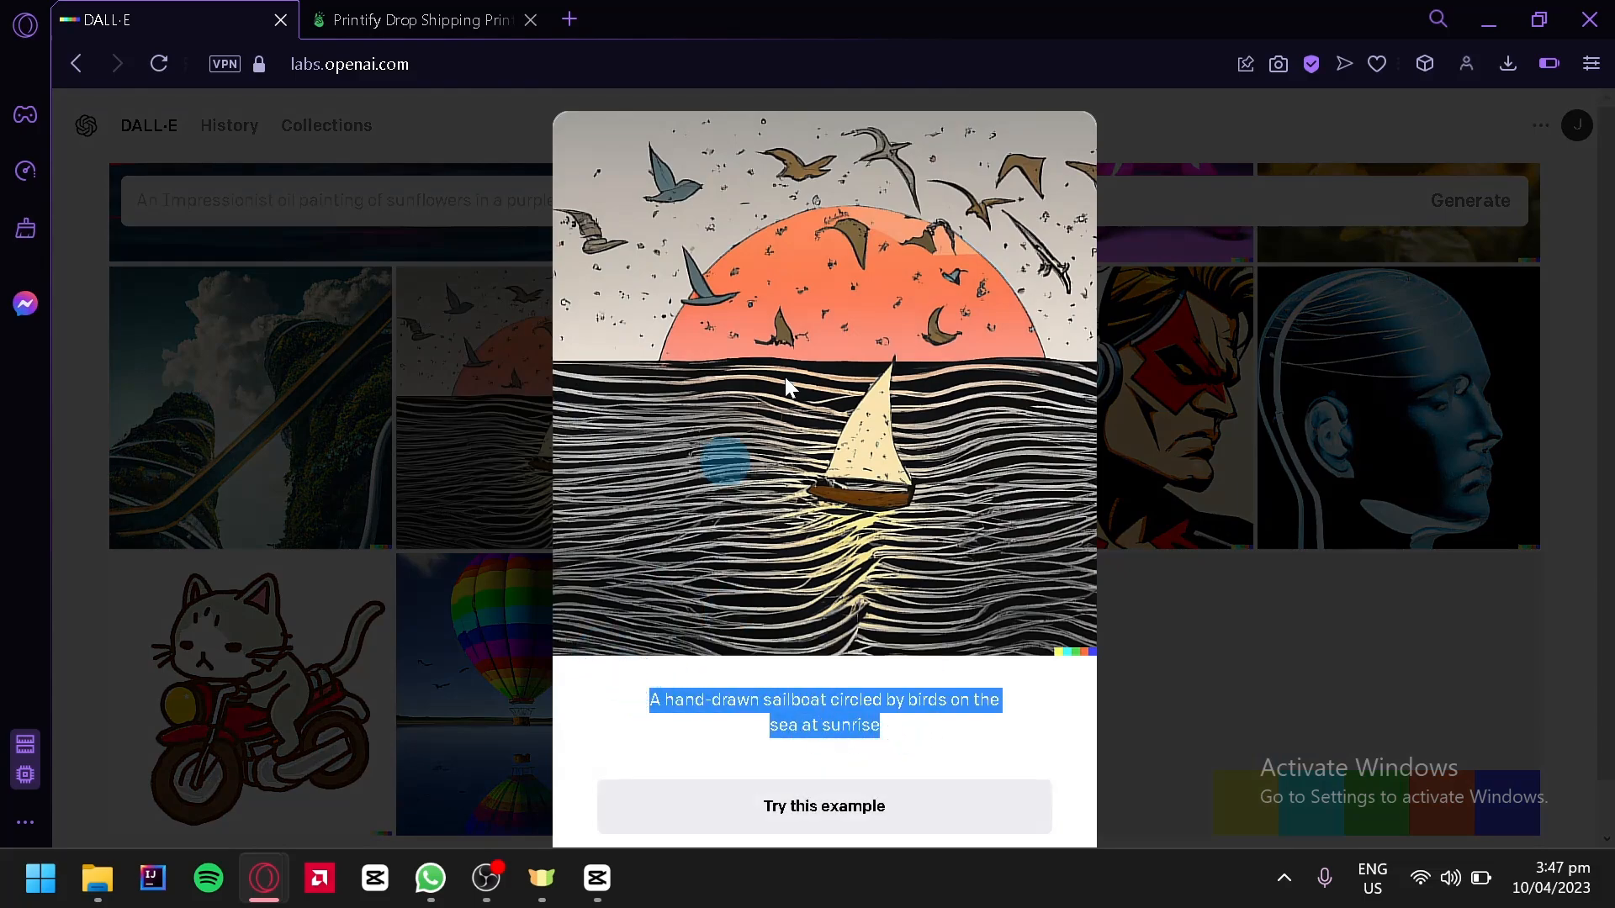
left_click(344, 214)
left_click(343, 212)
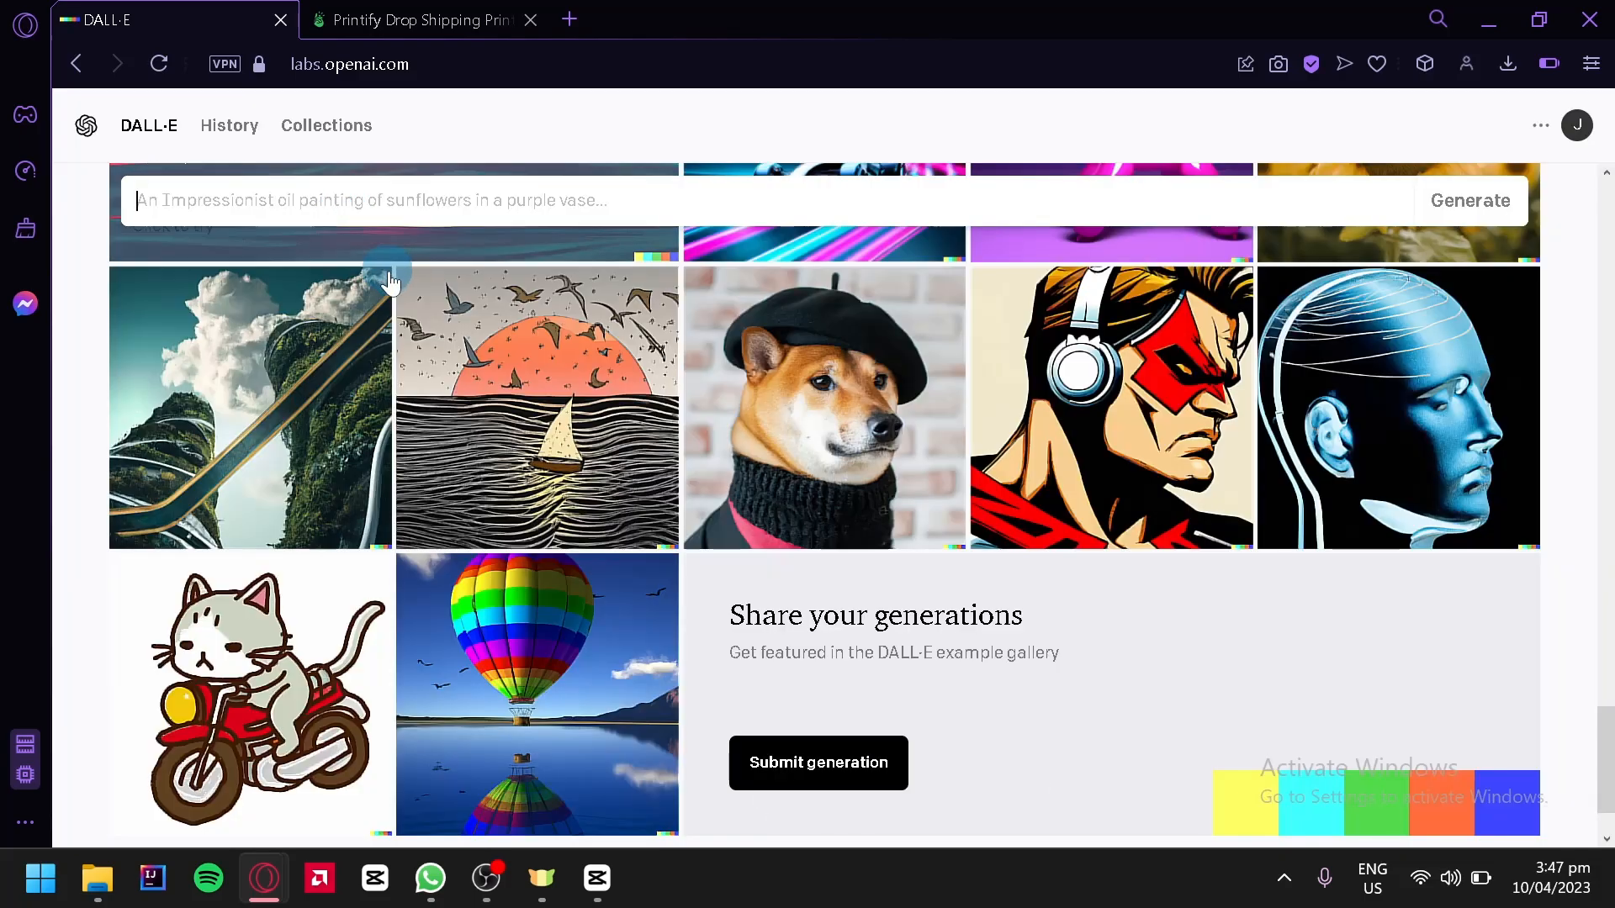
key("ctrl+v")
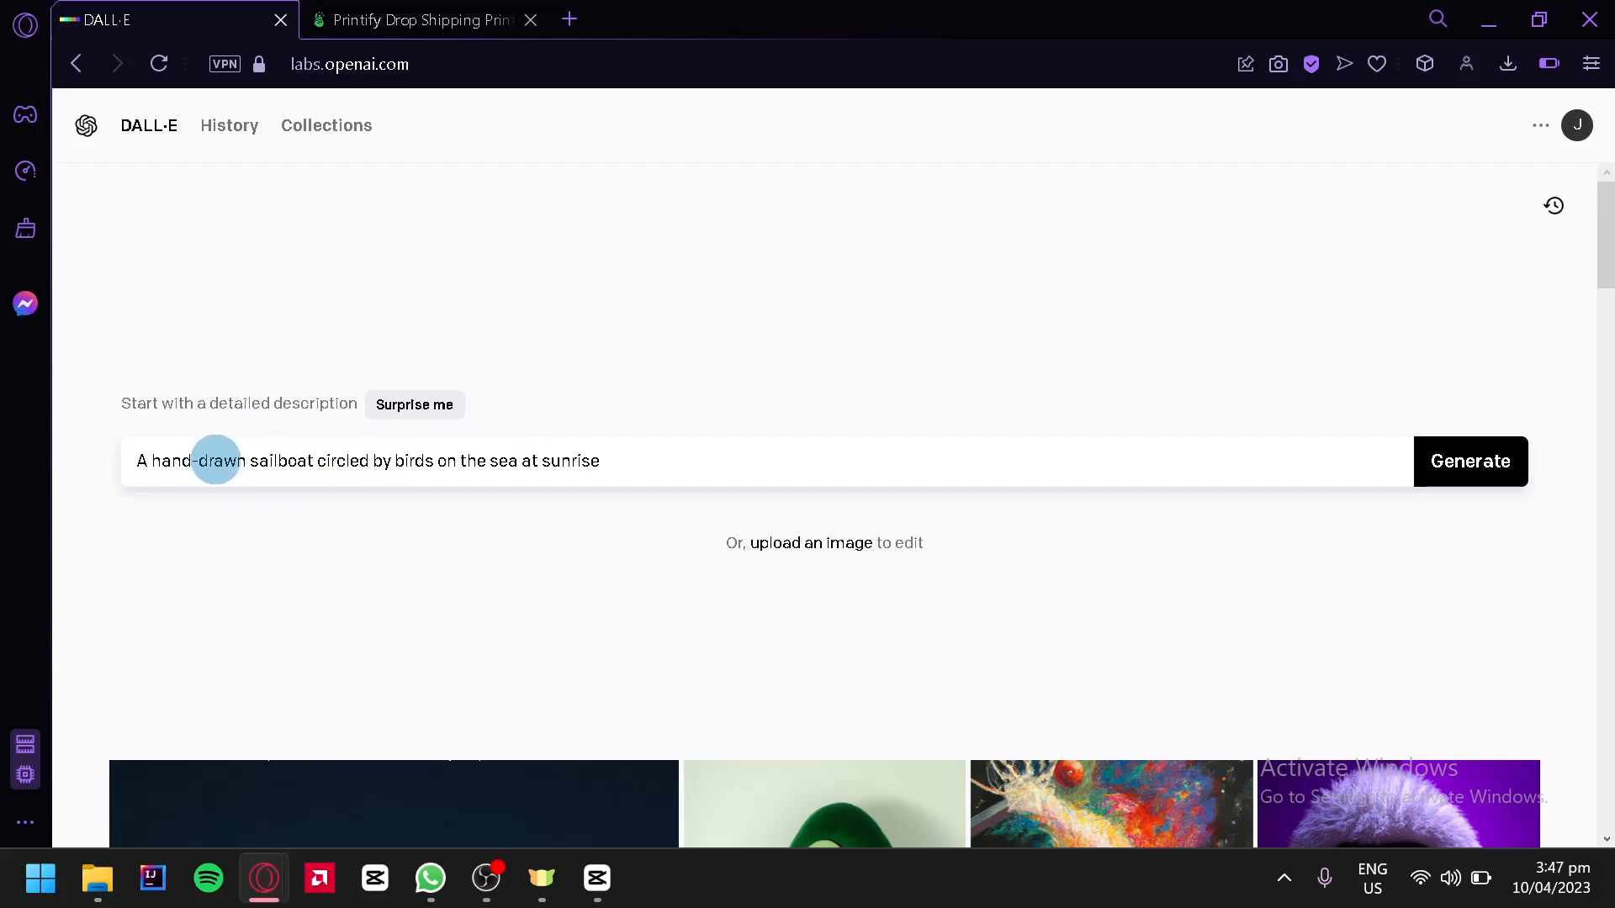
Rewrite the prompt as "A hand-drawn morning coffee on a table"
left_click_drag(251, 461, 625, 476)
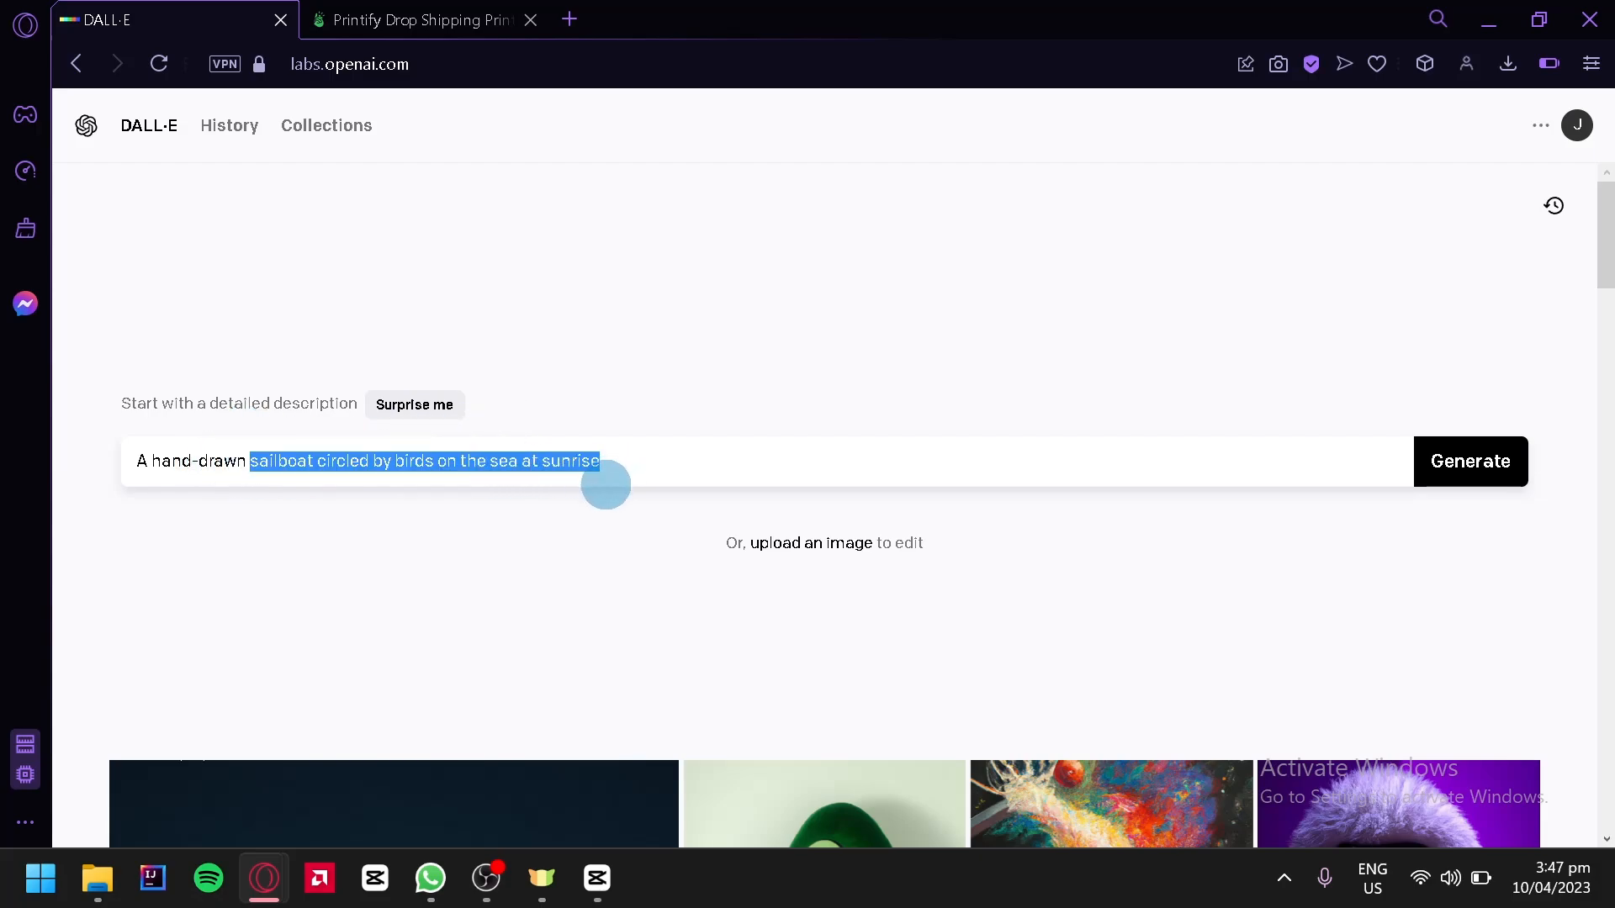
key("BackSpace")
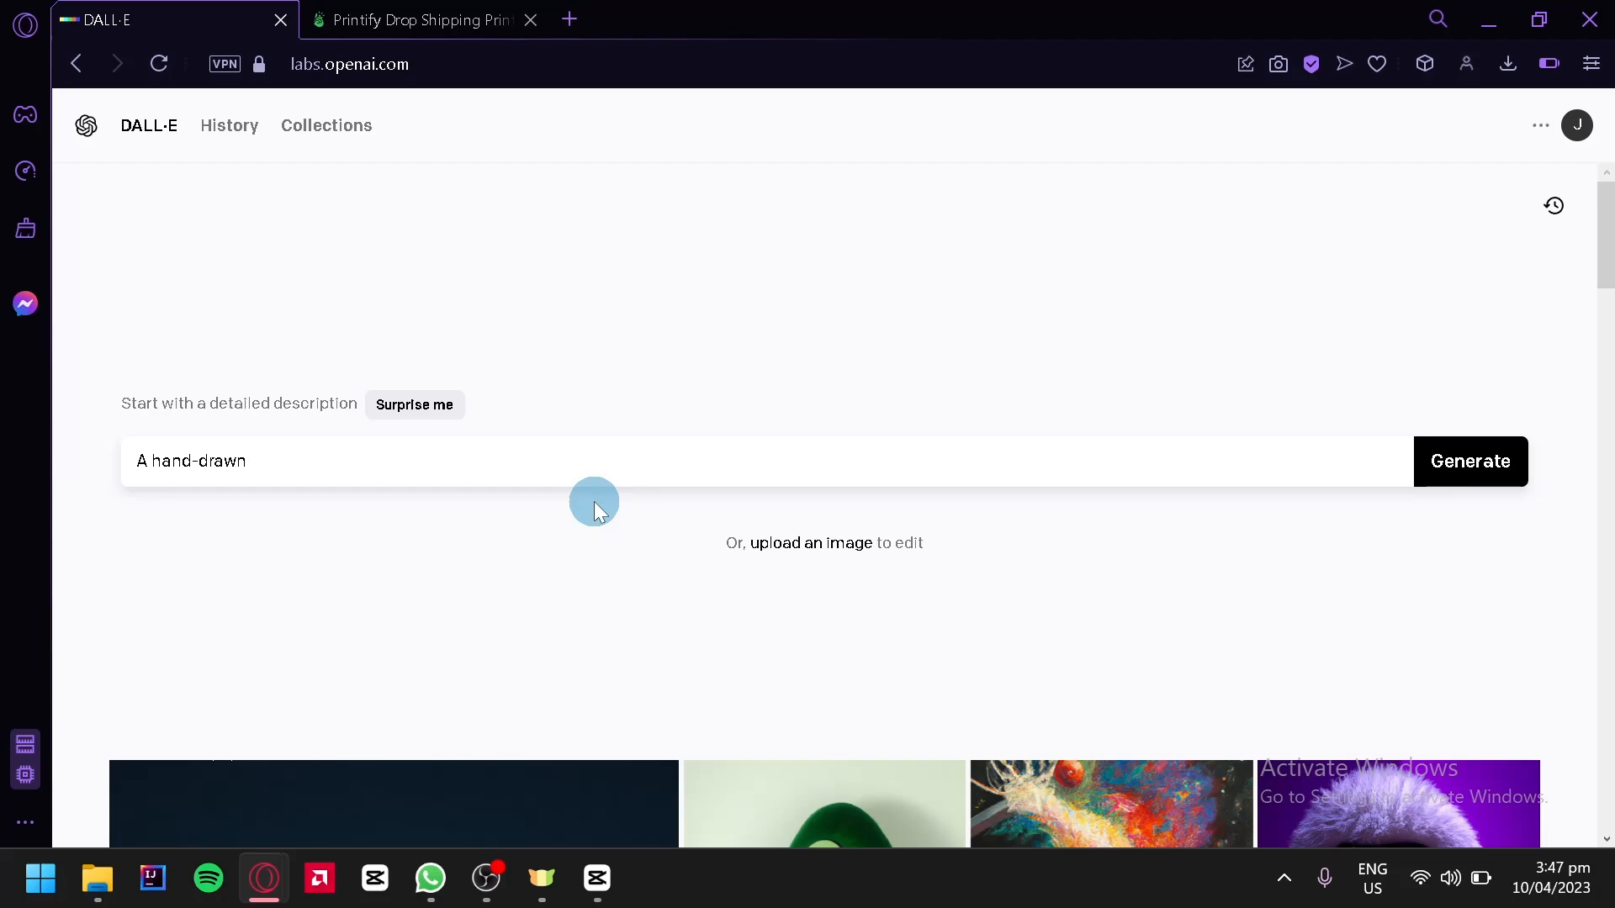
type("cool")
key("BackSpace")
key("BackSpace")
key("BackSpace")
key("BackSpace")
key("BackSpace")
type("morning coffee on a table")
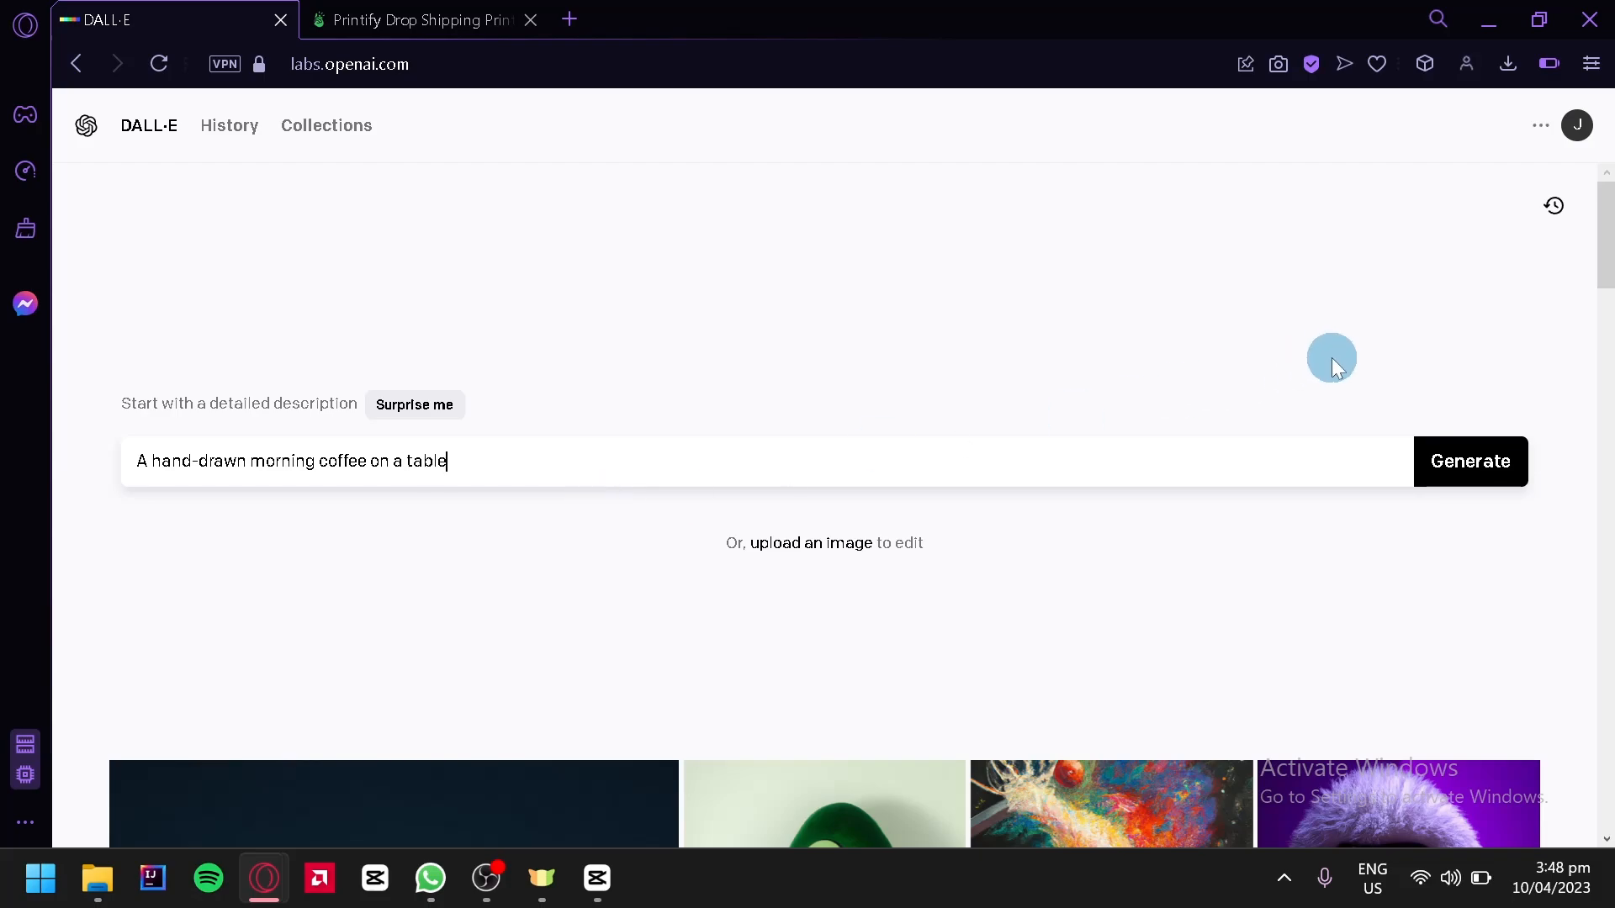
Generate images from the prompt and open the third coffee image
left_click(1474, 456)
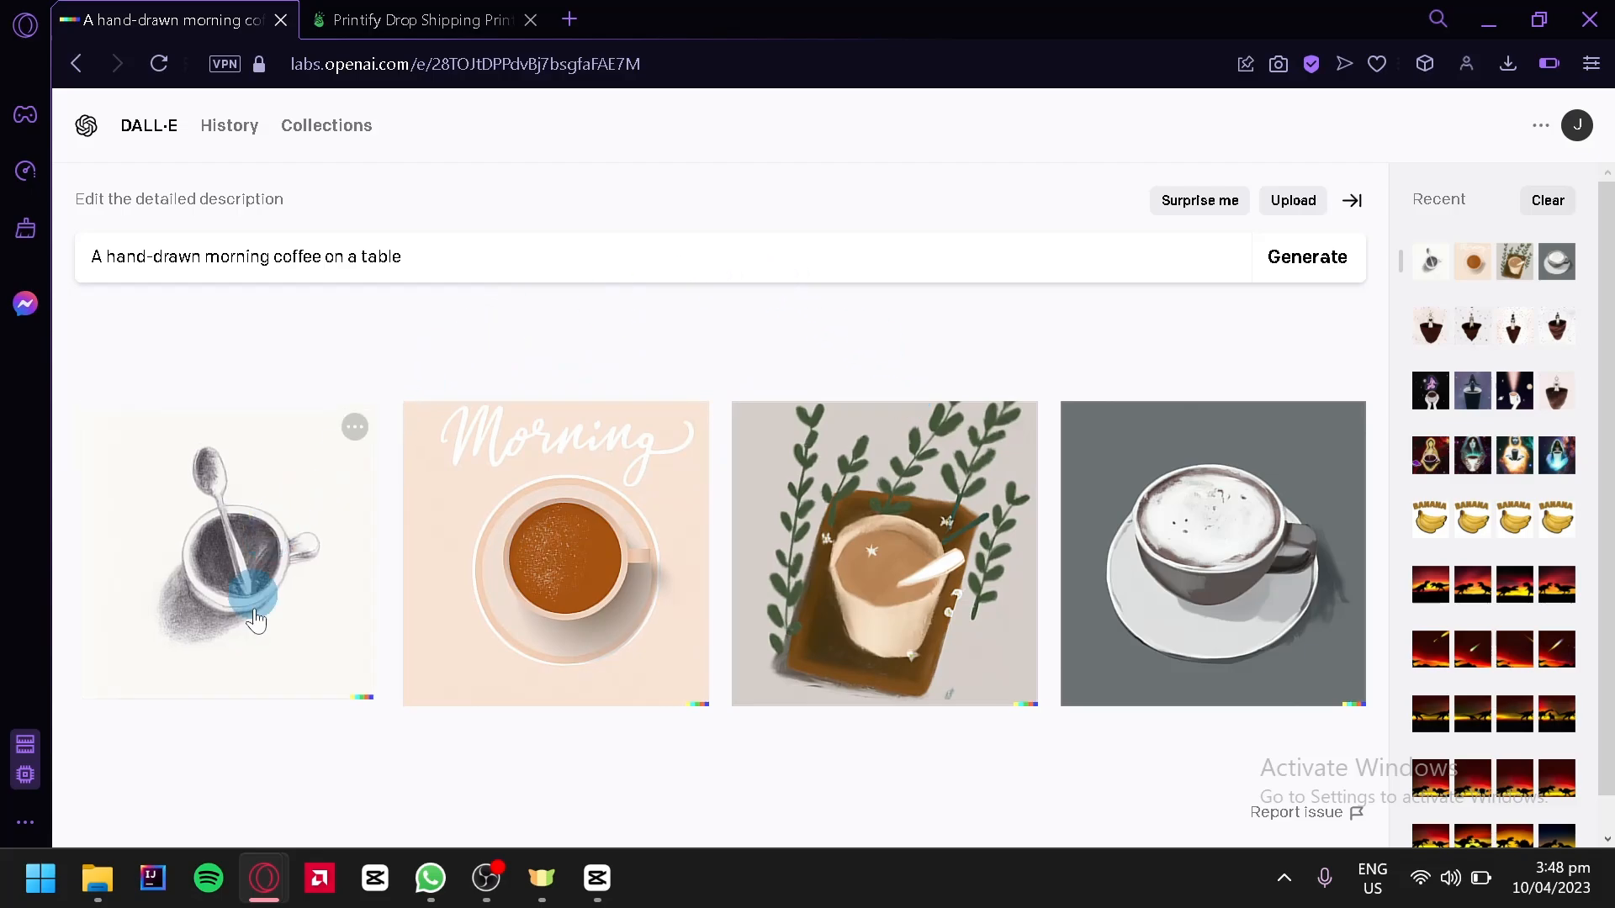
left_click(927, 546)
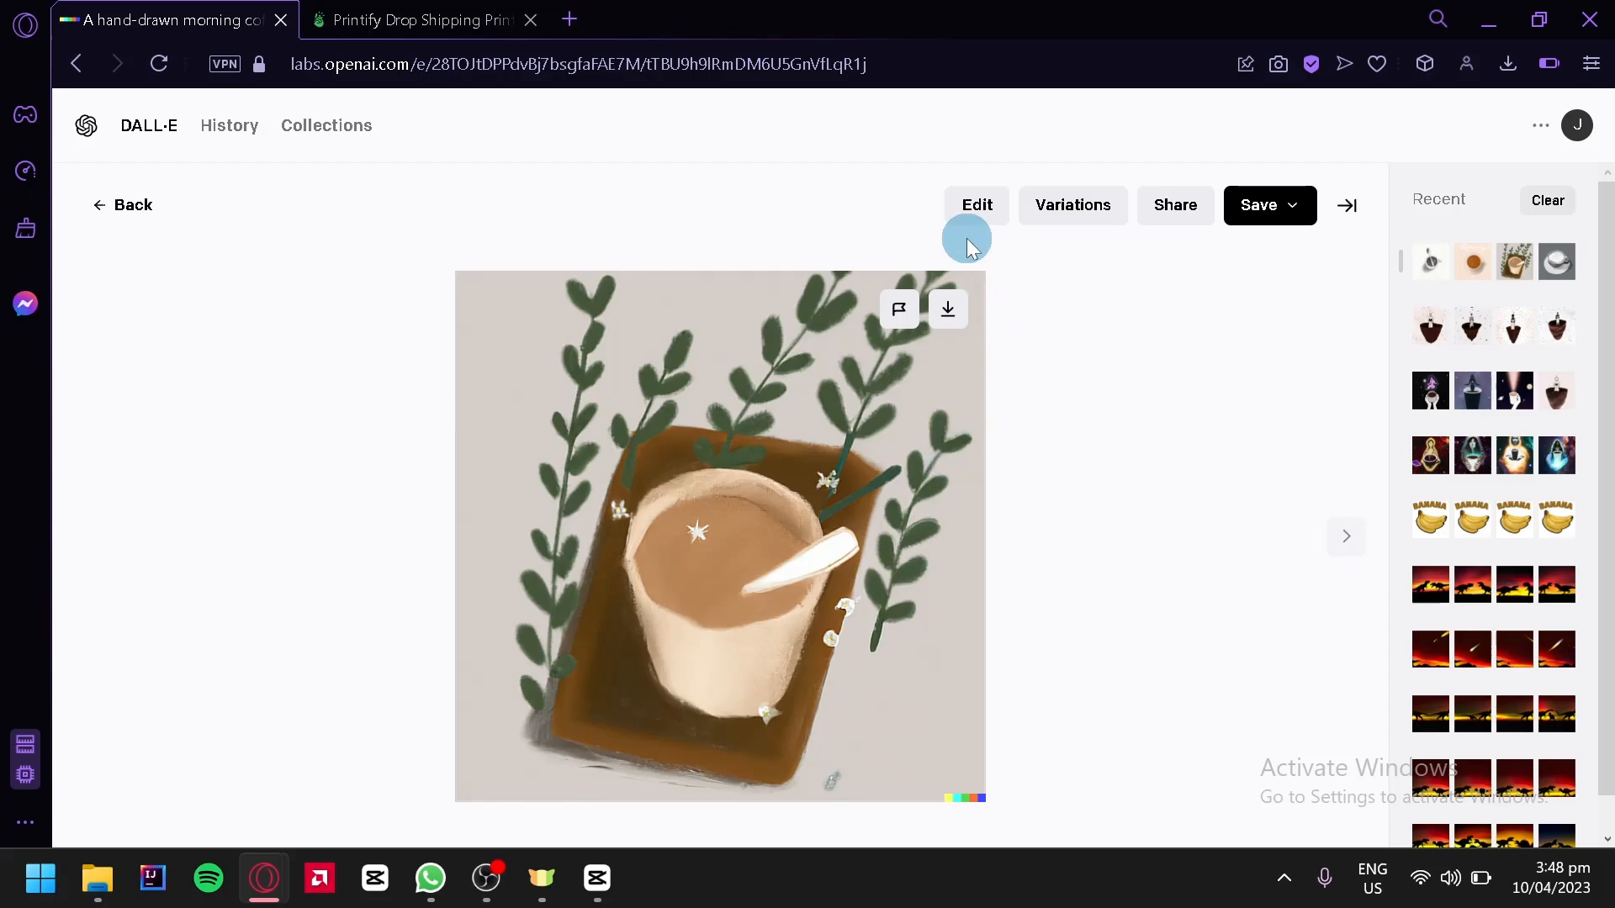
Create variations of the selected coffee image
left_click(969, 210)
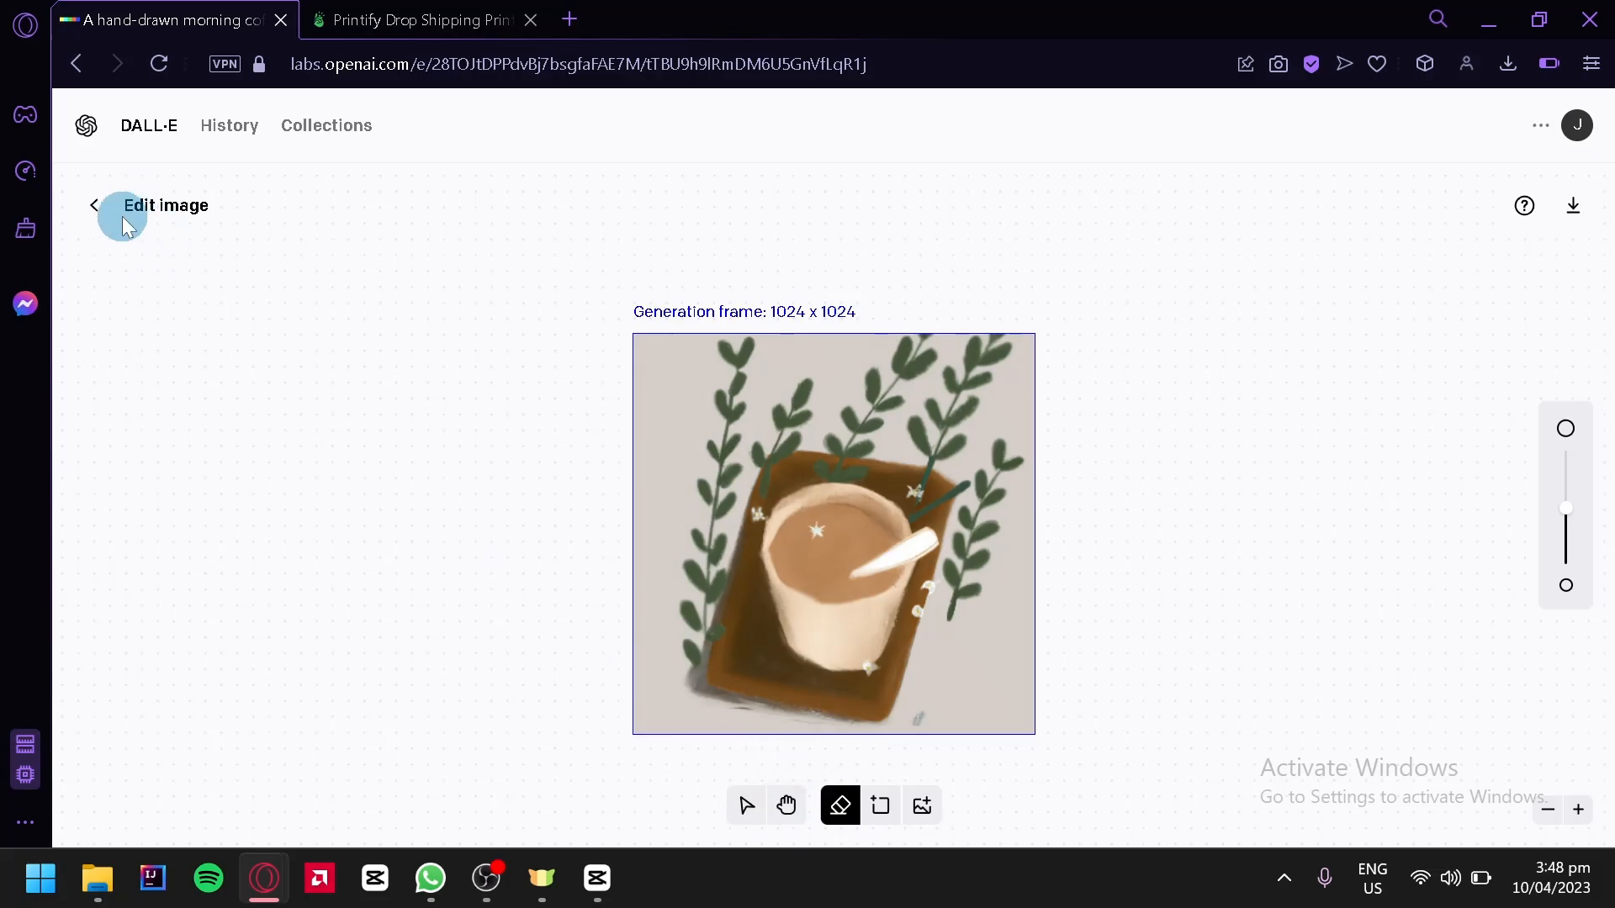
left_click(86, 217)
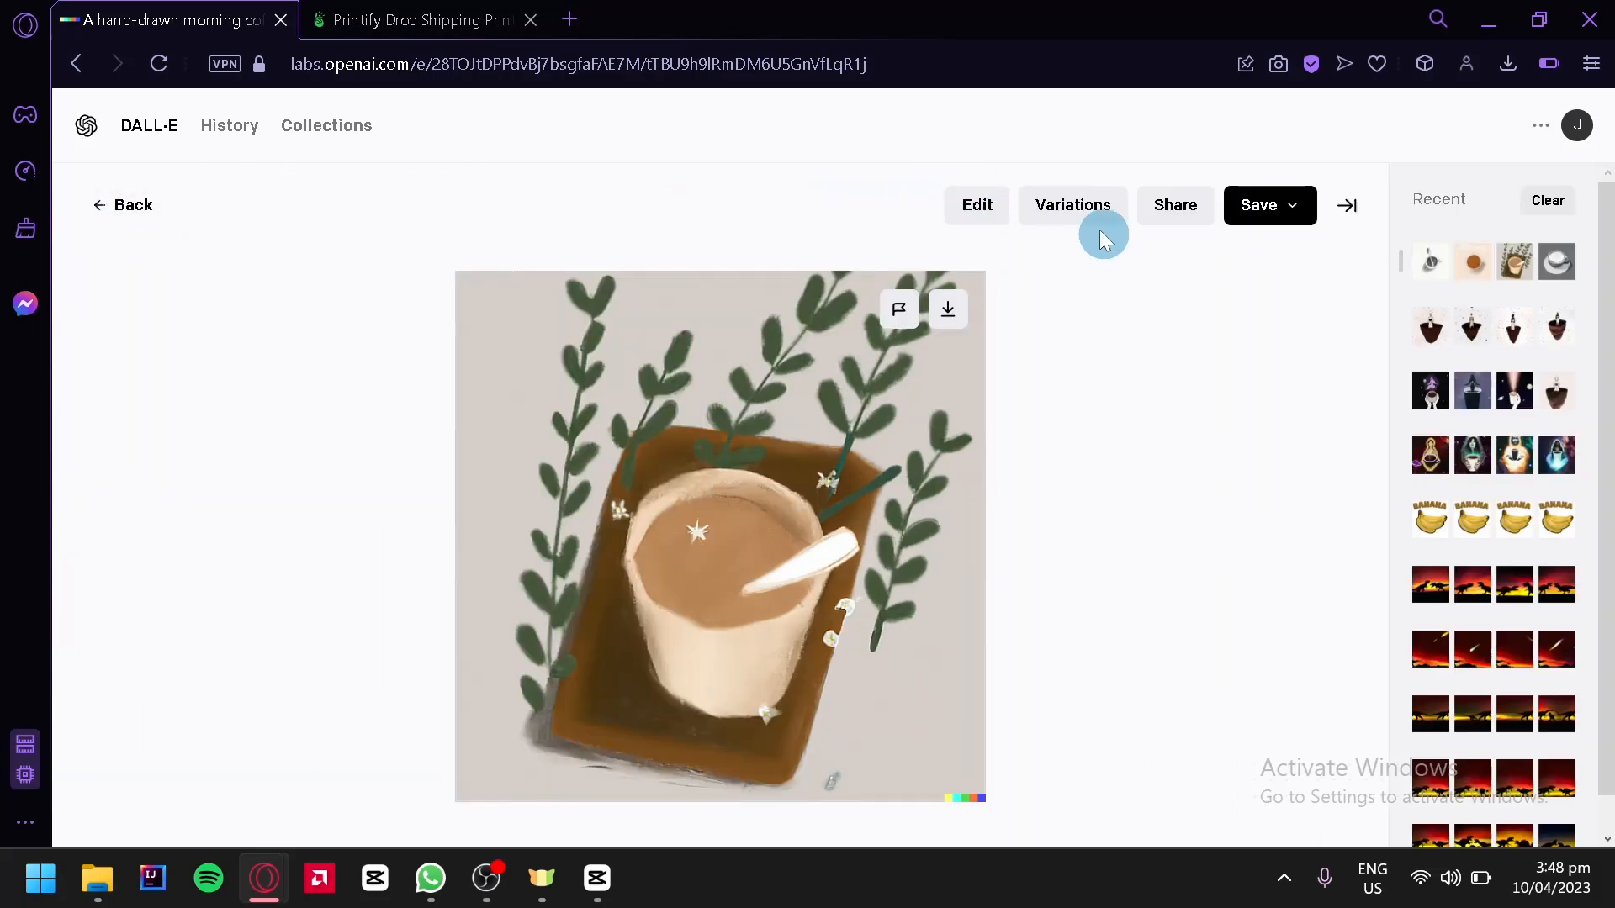
left_click(1080, 215)
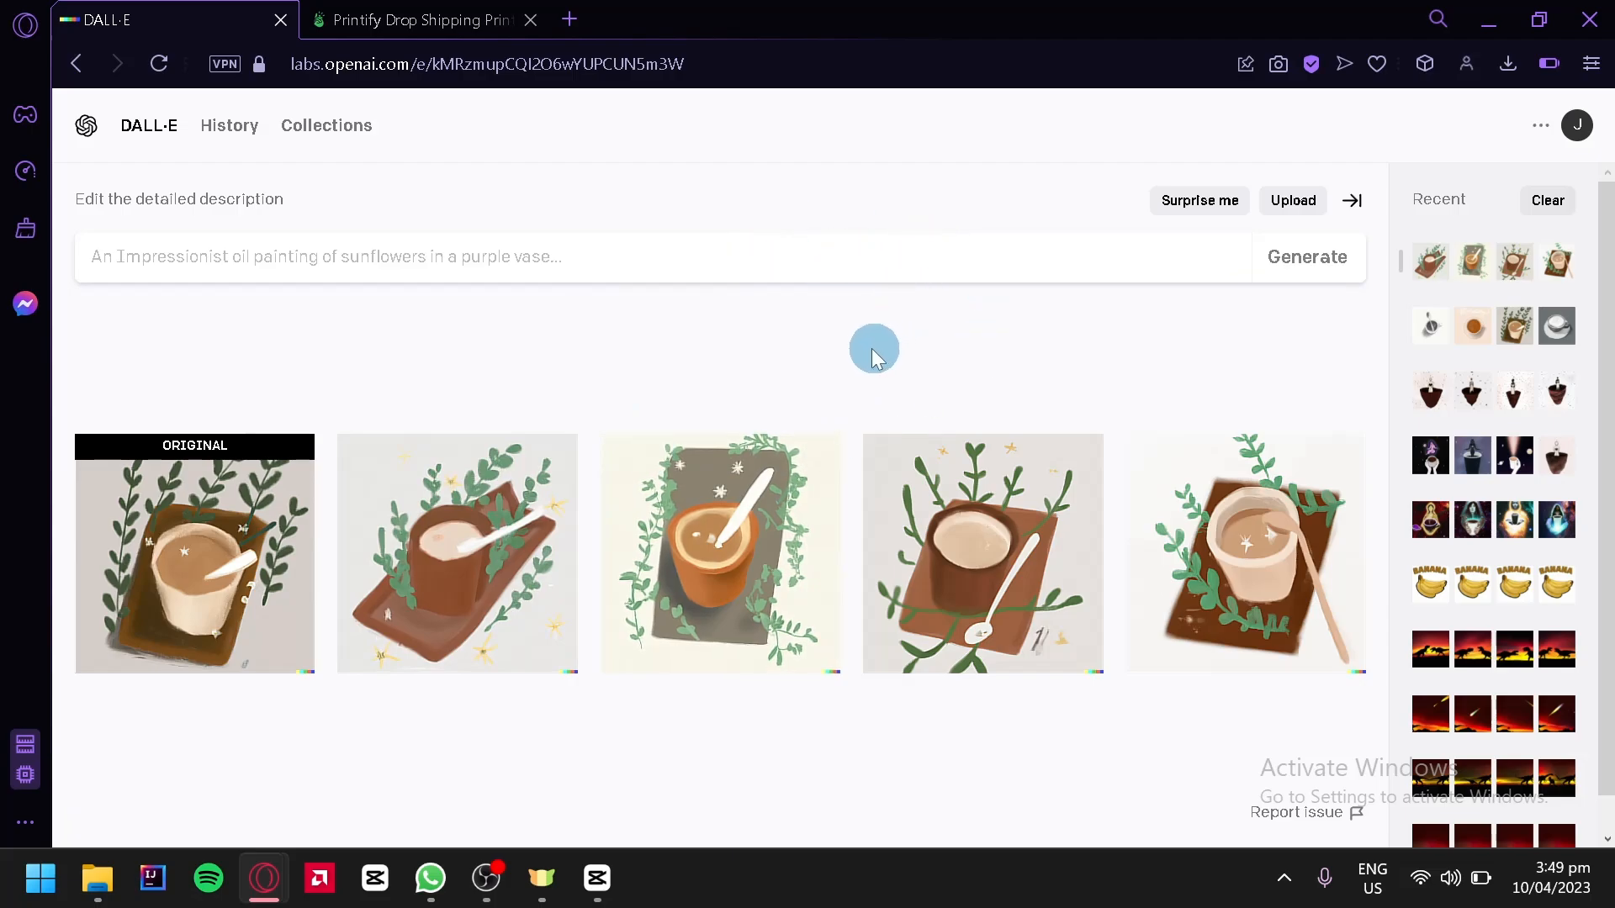
Return to the original coffee image and download it
left_click(186, 527)
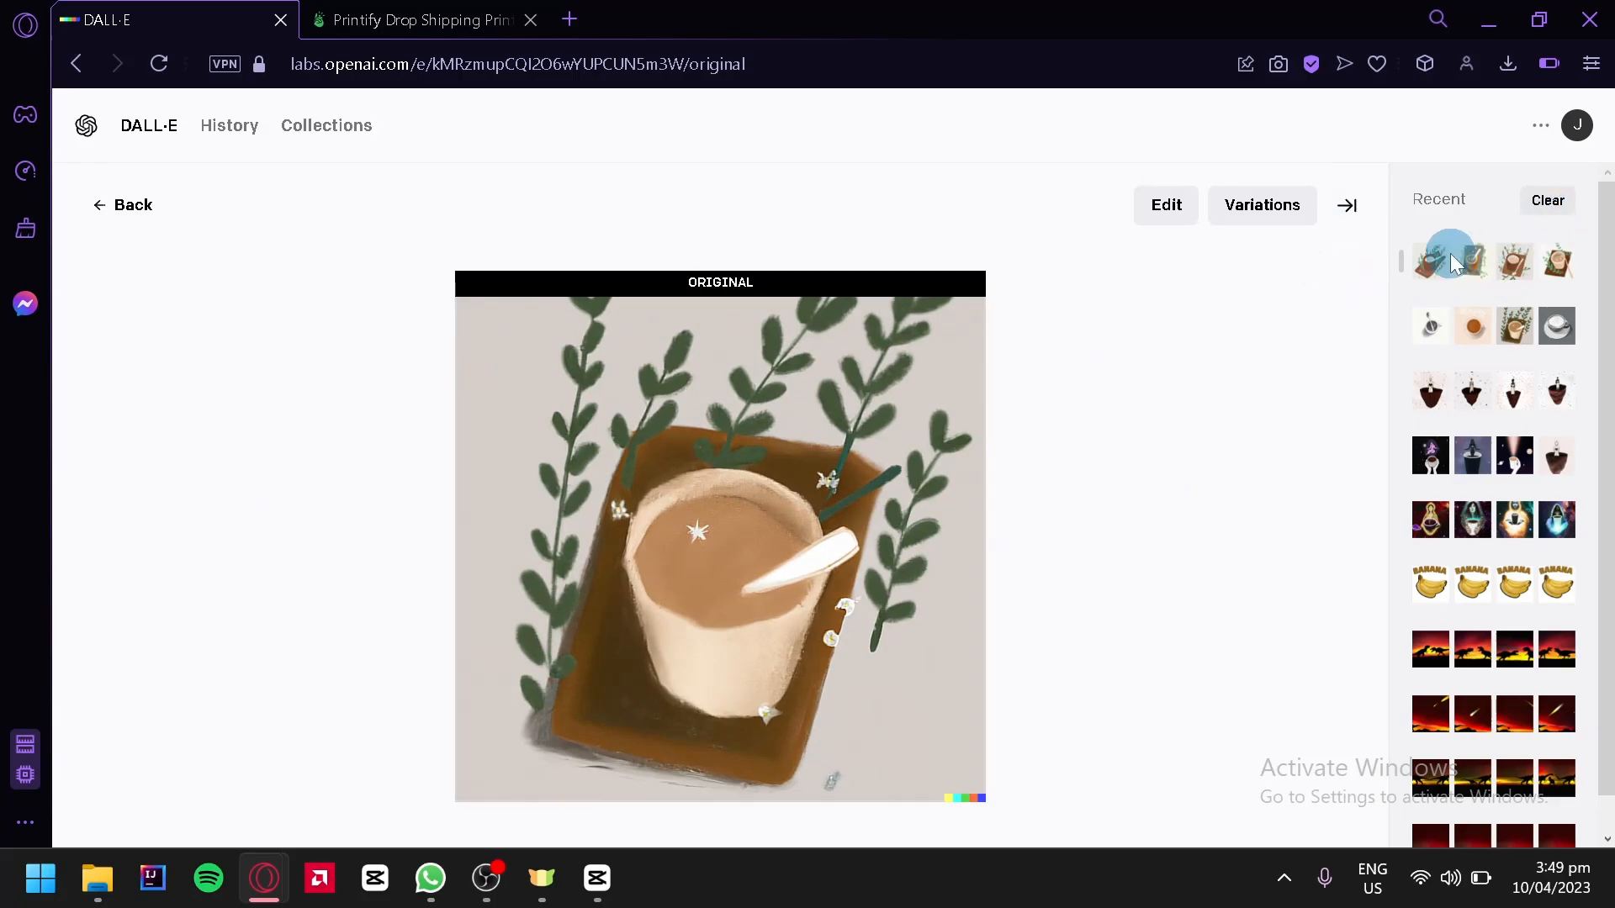
left_click(1450, 254)
left_click(866, 501)
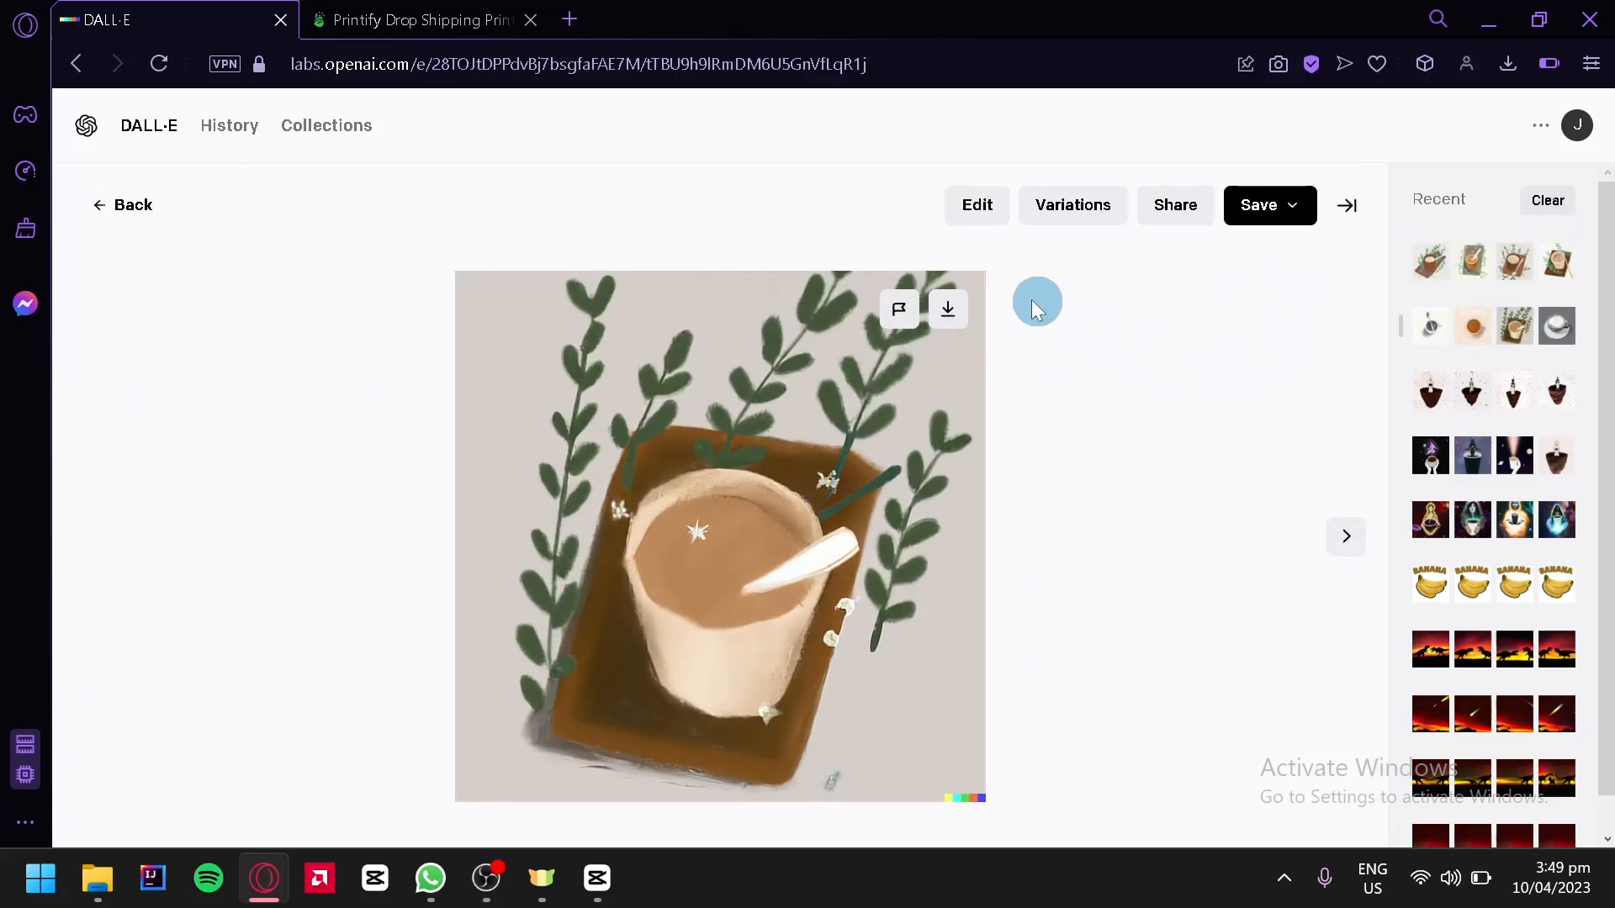
left_click(950, 313)
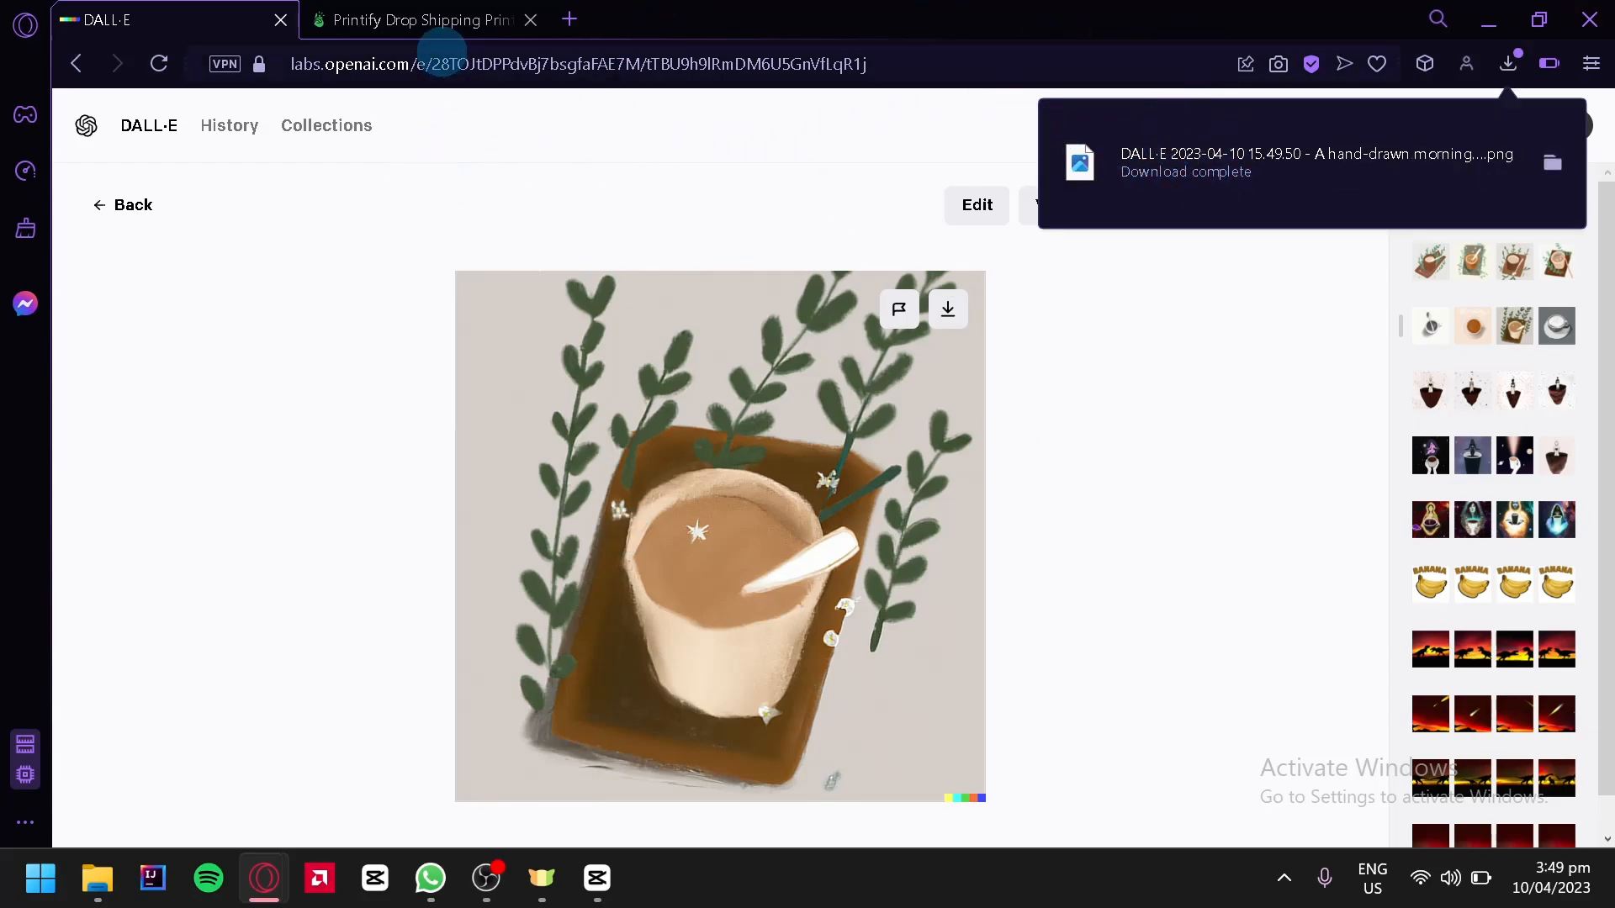
Switch to the Printify tab and open the Bestsellers catalog
left_click(434, 23)
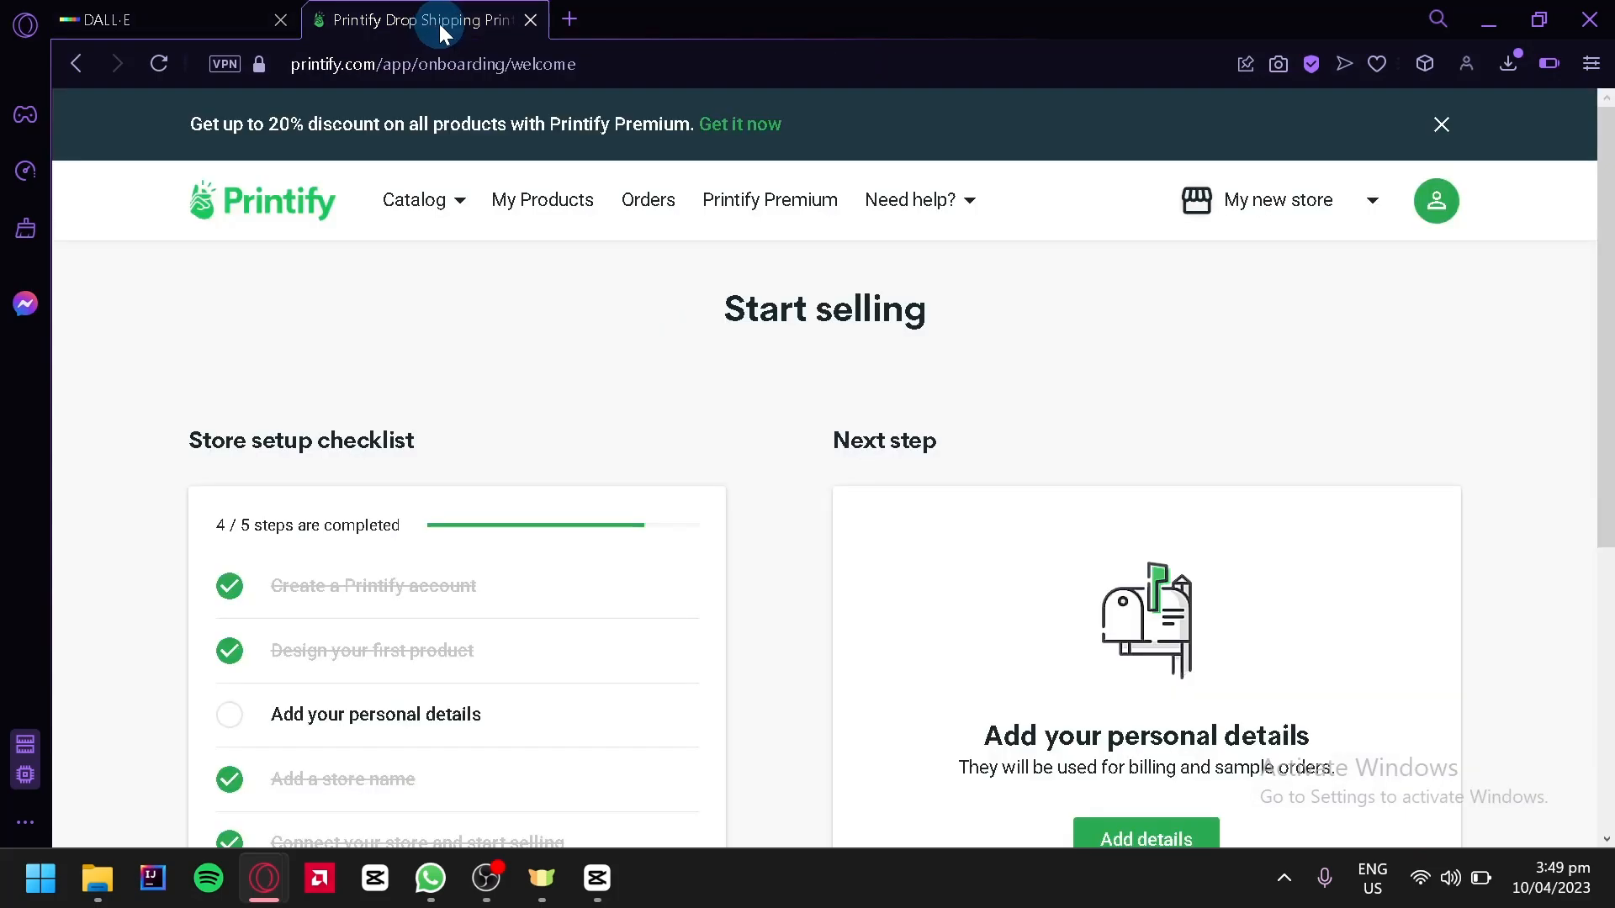
left_click(427, 212)
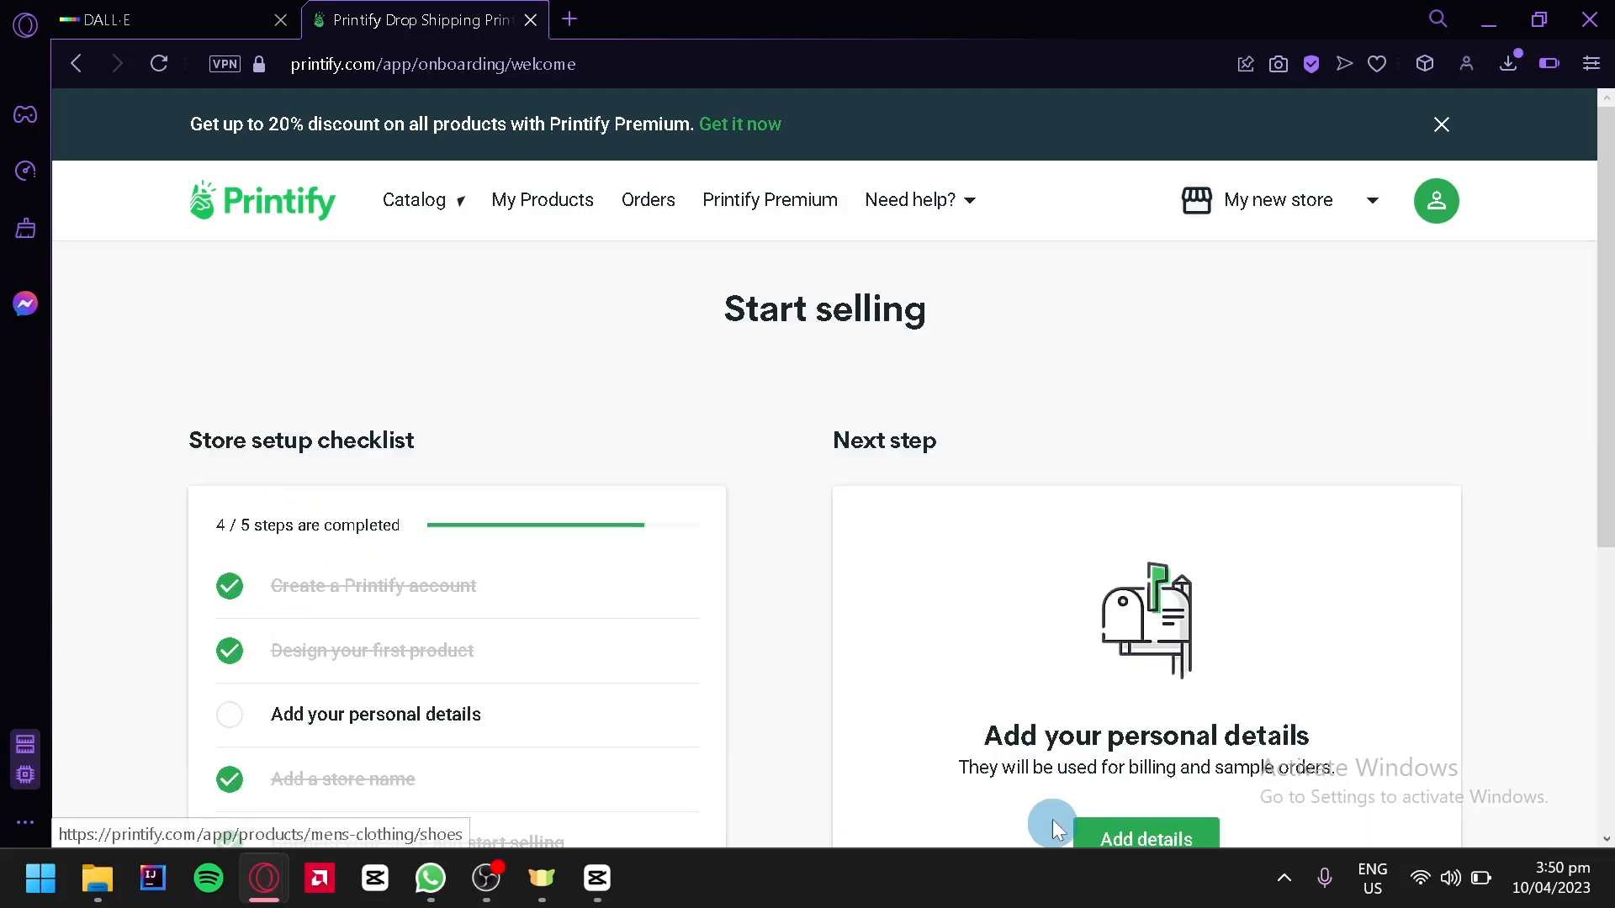
mouse_move(391, 217)
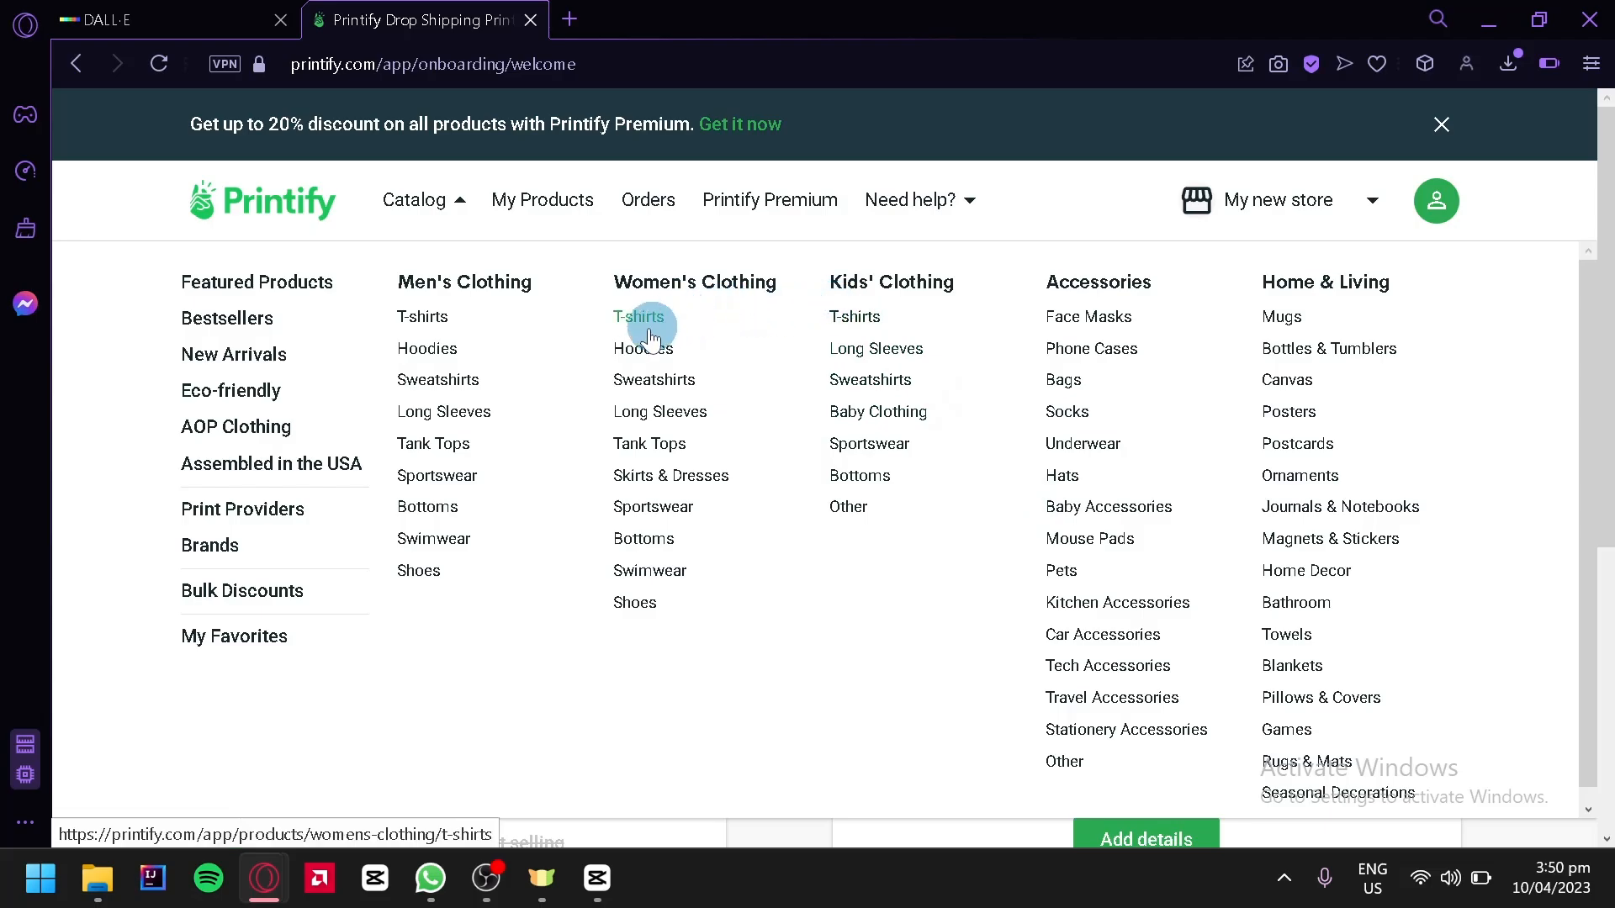
scroll(966, 634, "down", 1)
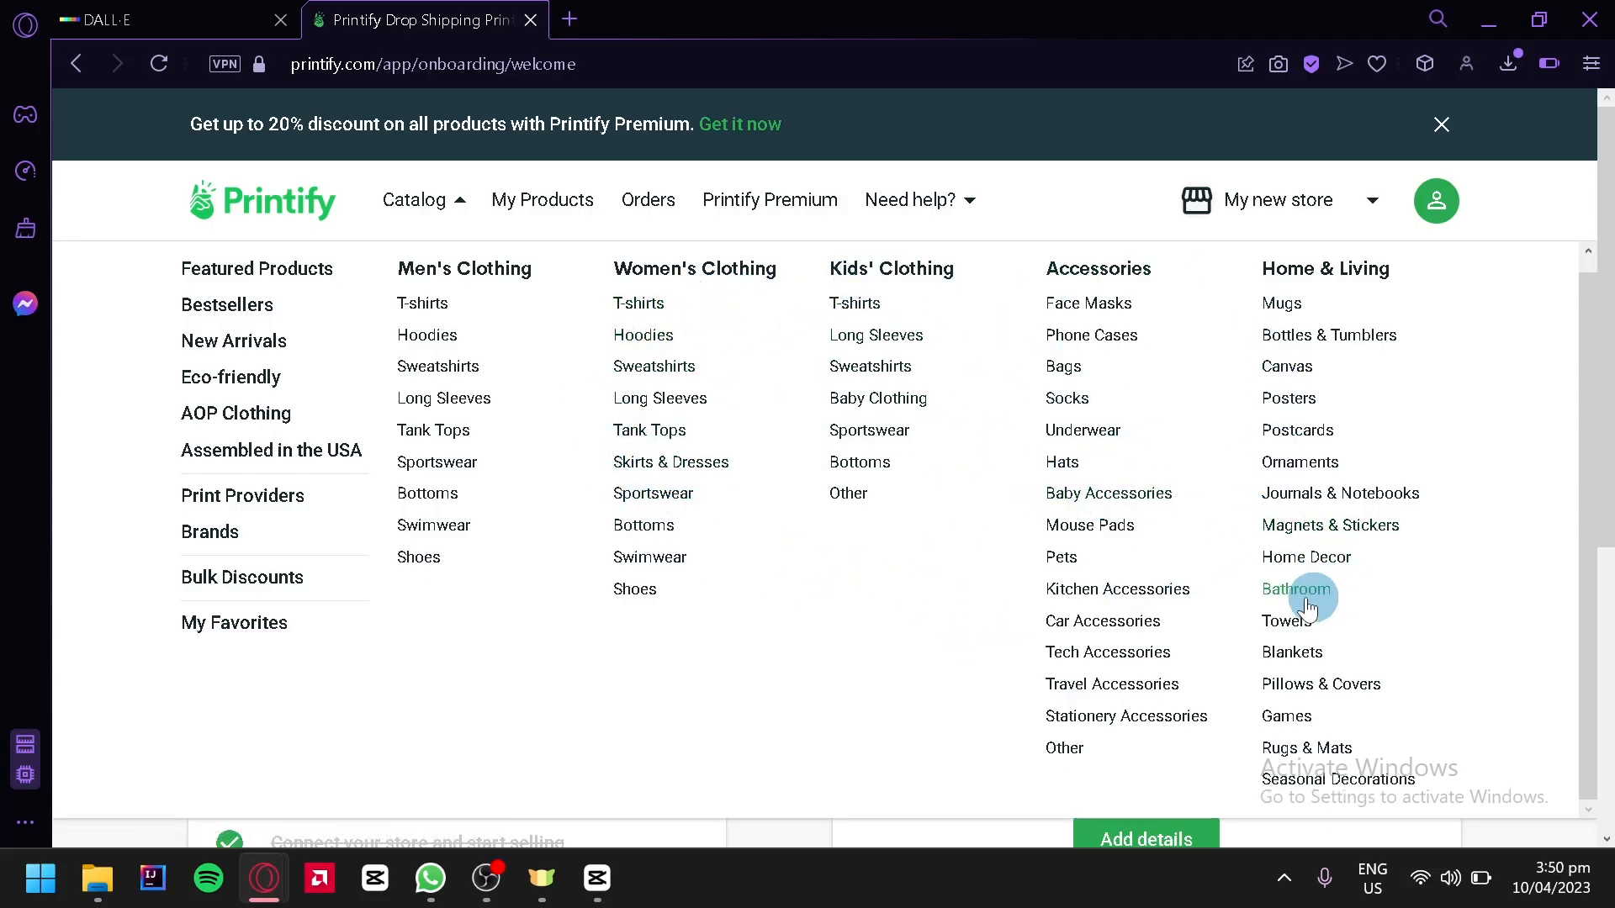
left_click(263, 304)
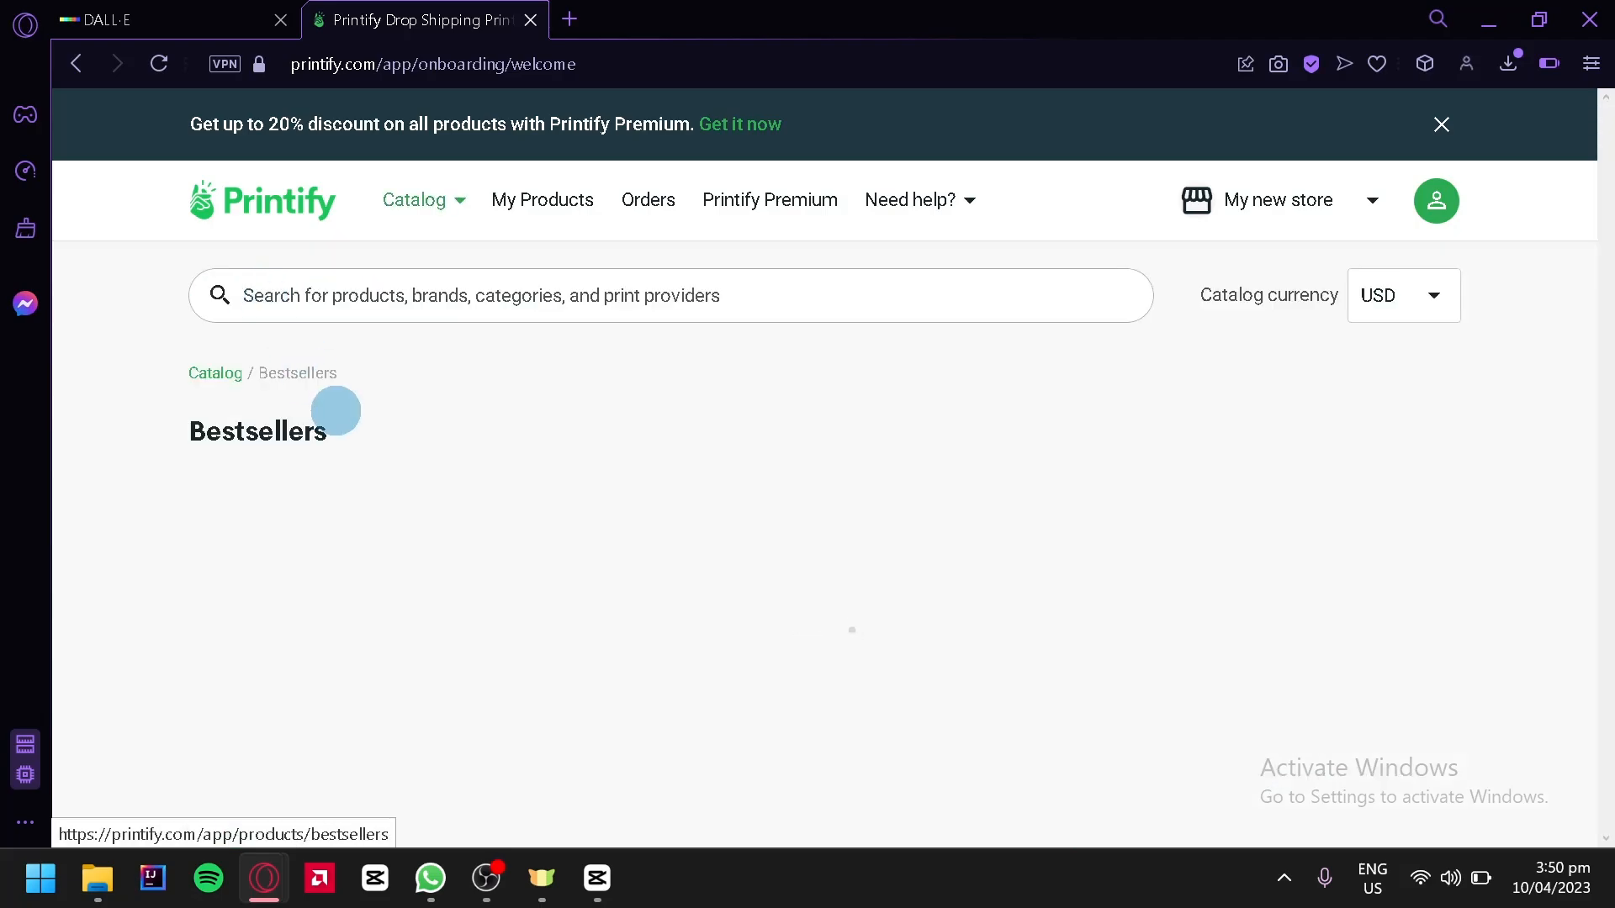
Browse the bestsellers and open the Unisex Heavy Blend Hooded Sweatshirt product page
scroll(552, 387, "down", 2)
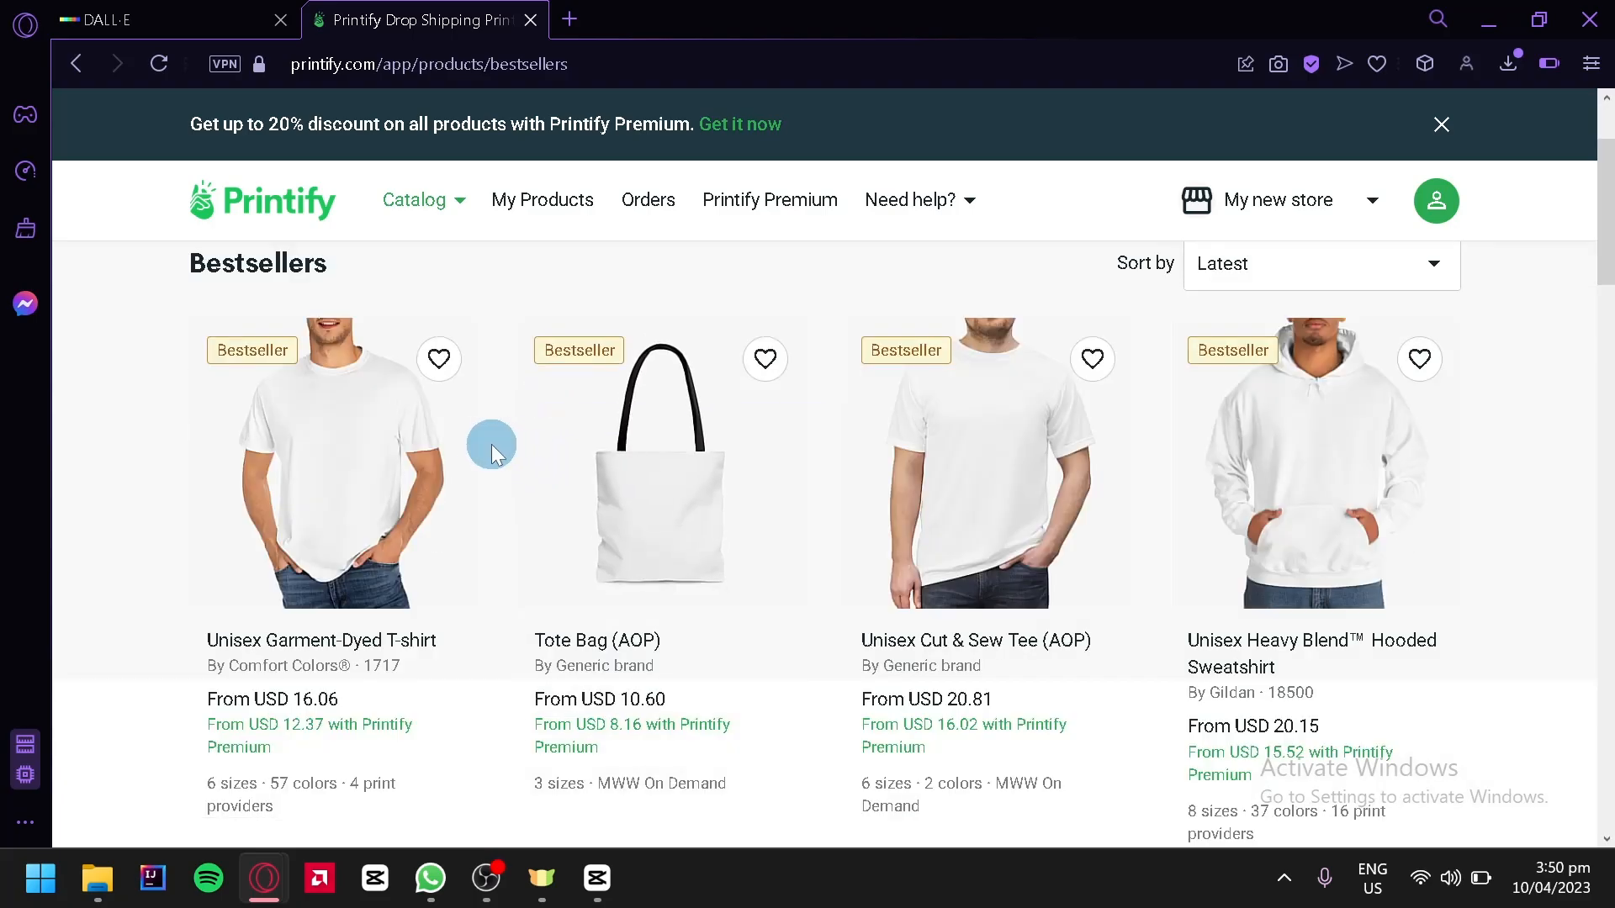
scroll(482, 462, "down", 4)
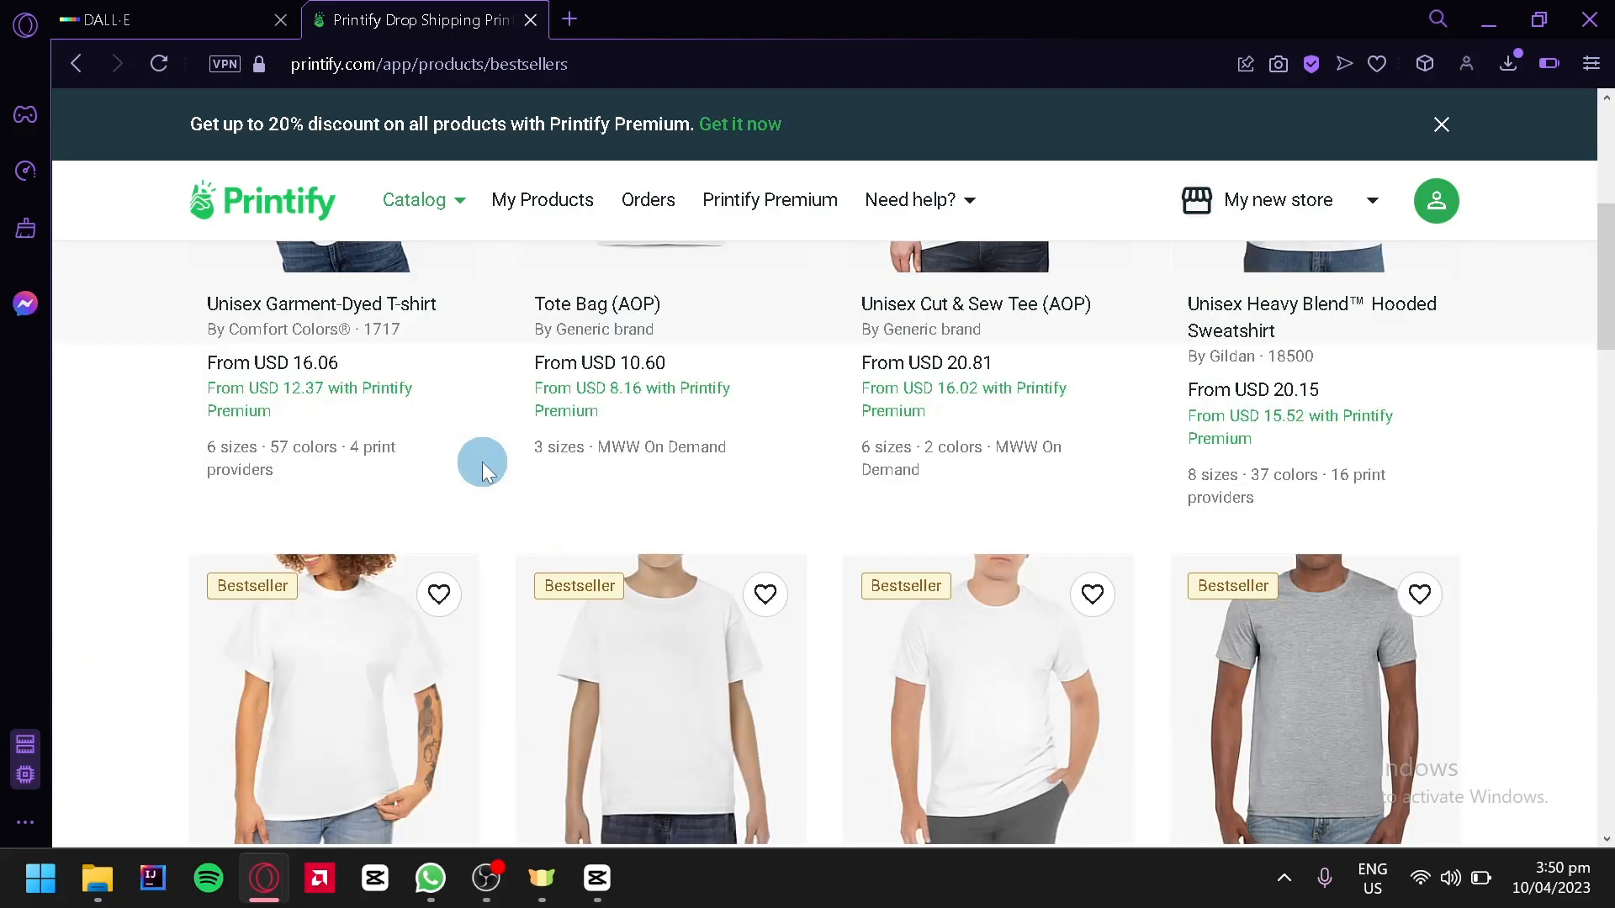
scroll(482, 462, "up", 4)
scroll(482, 462, "down", 2)
scroll(482, 462, "up", 2)
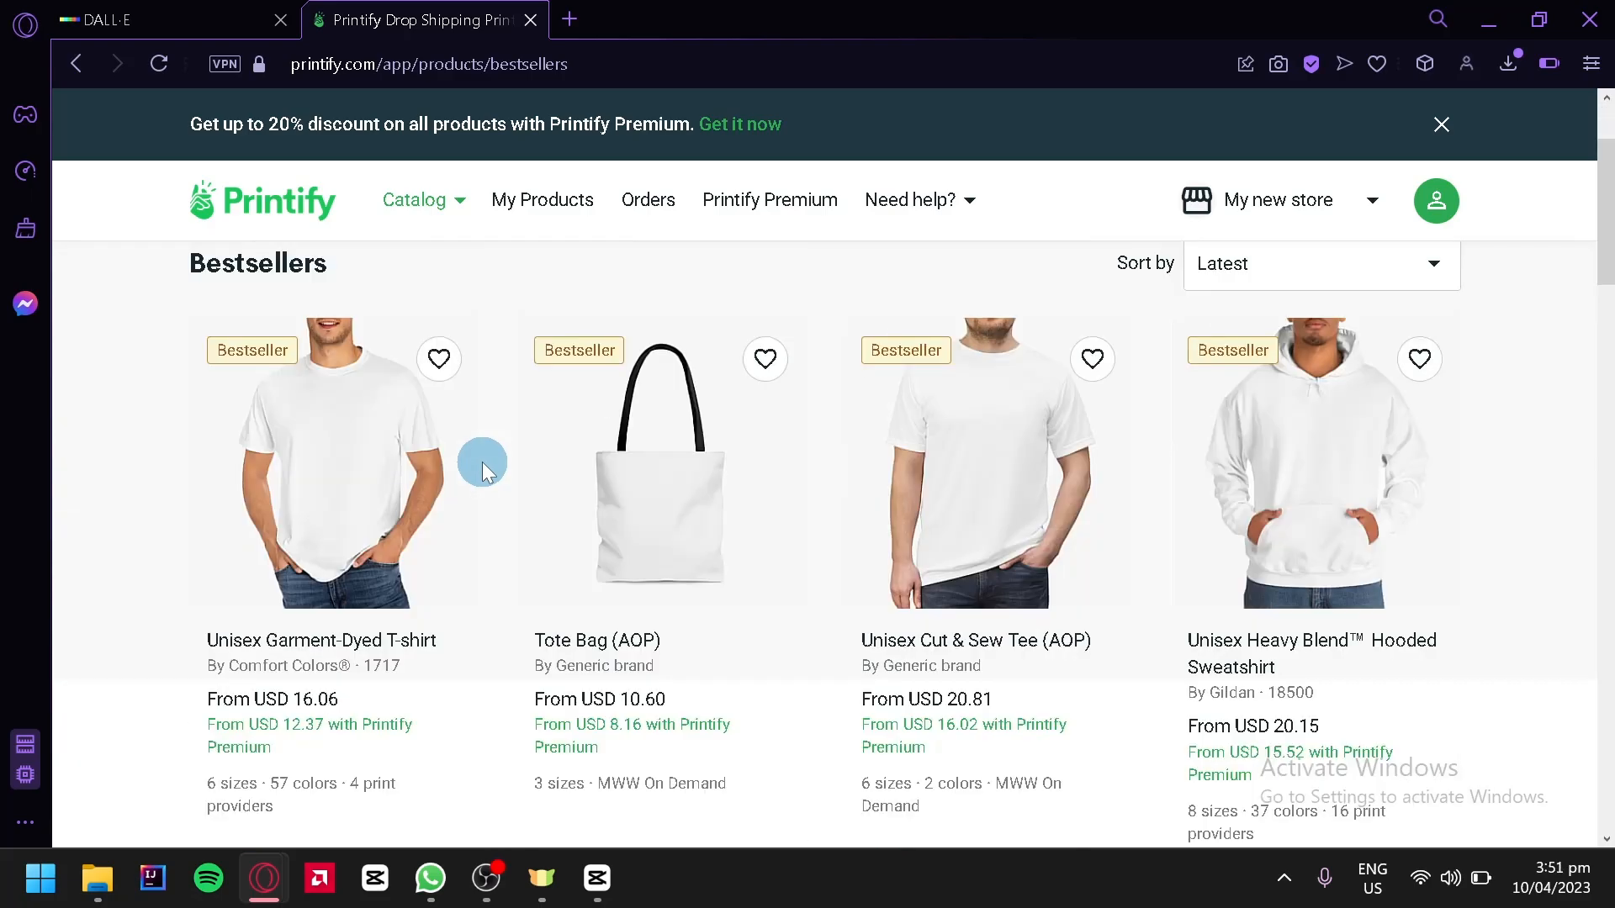
left_click(1334, 494)
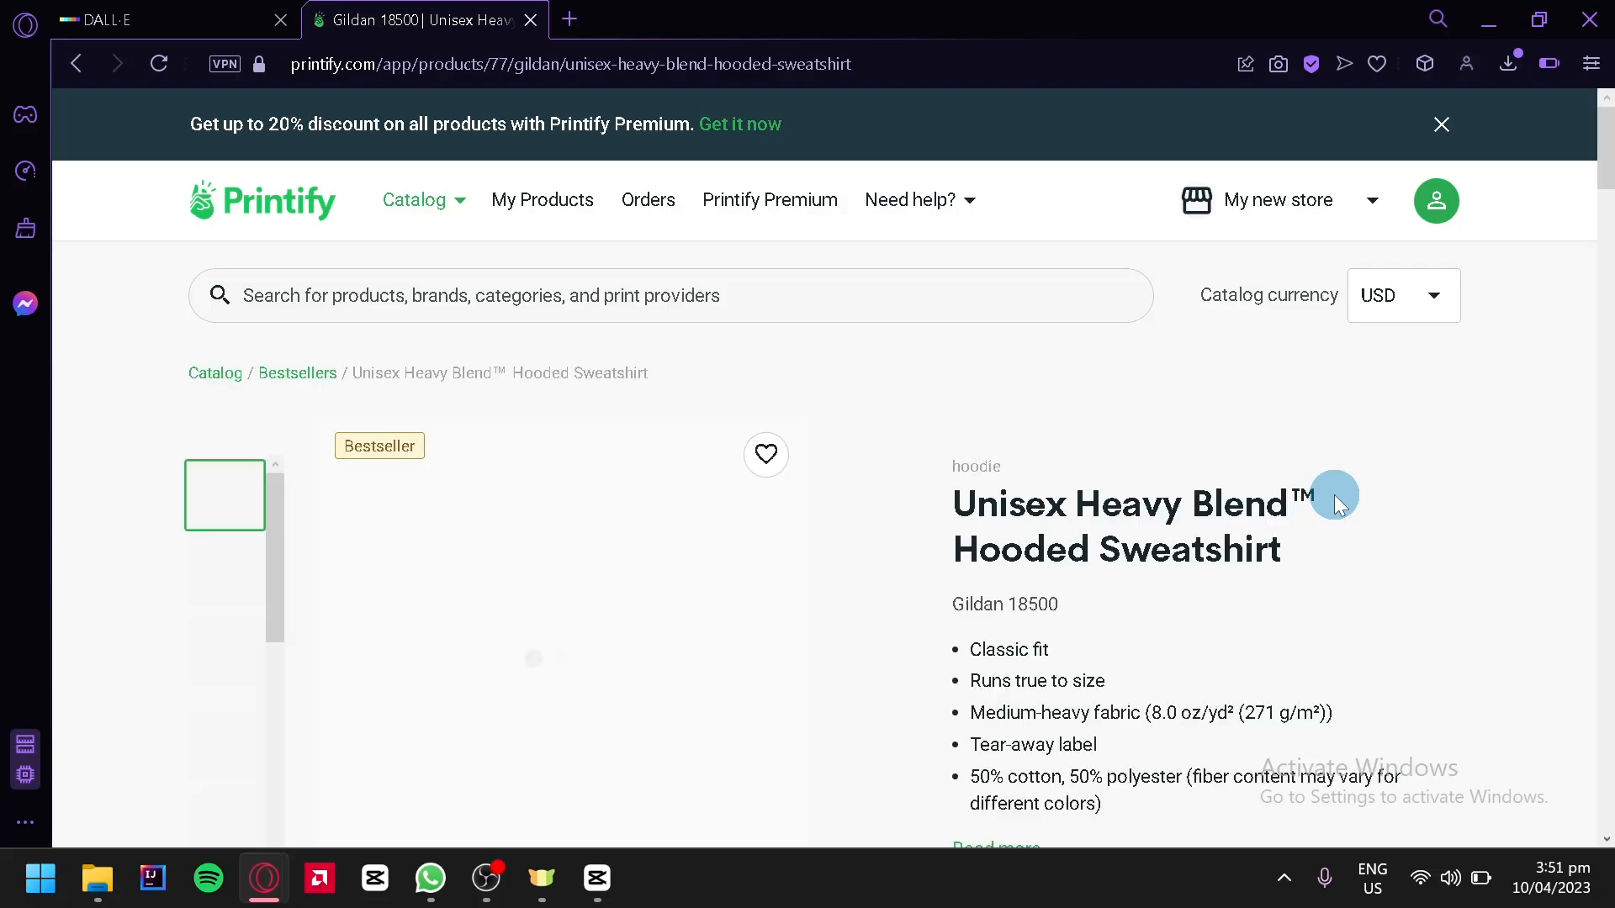
Read the hoodie's product description, key features and care instructions
scroll(1326, 436, "down", 2)
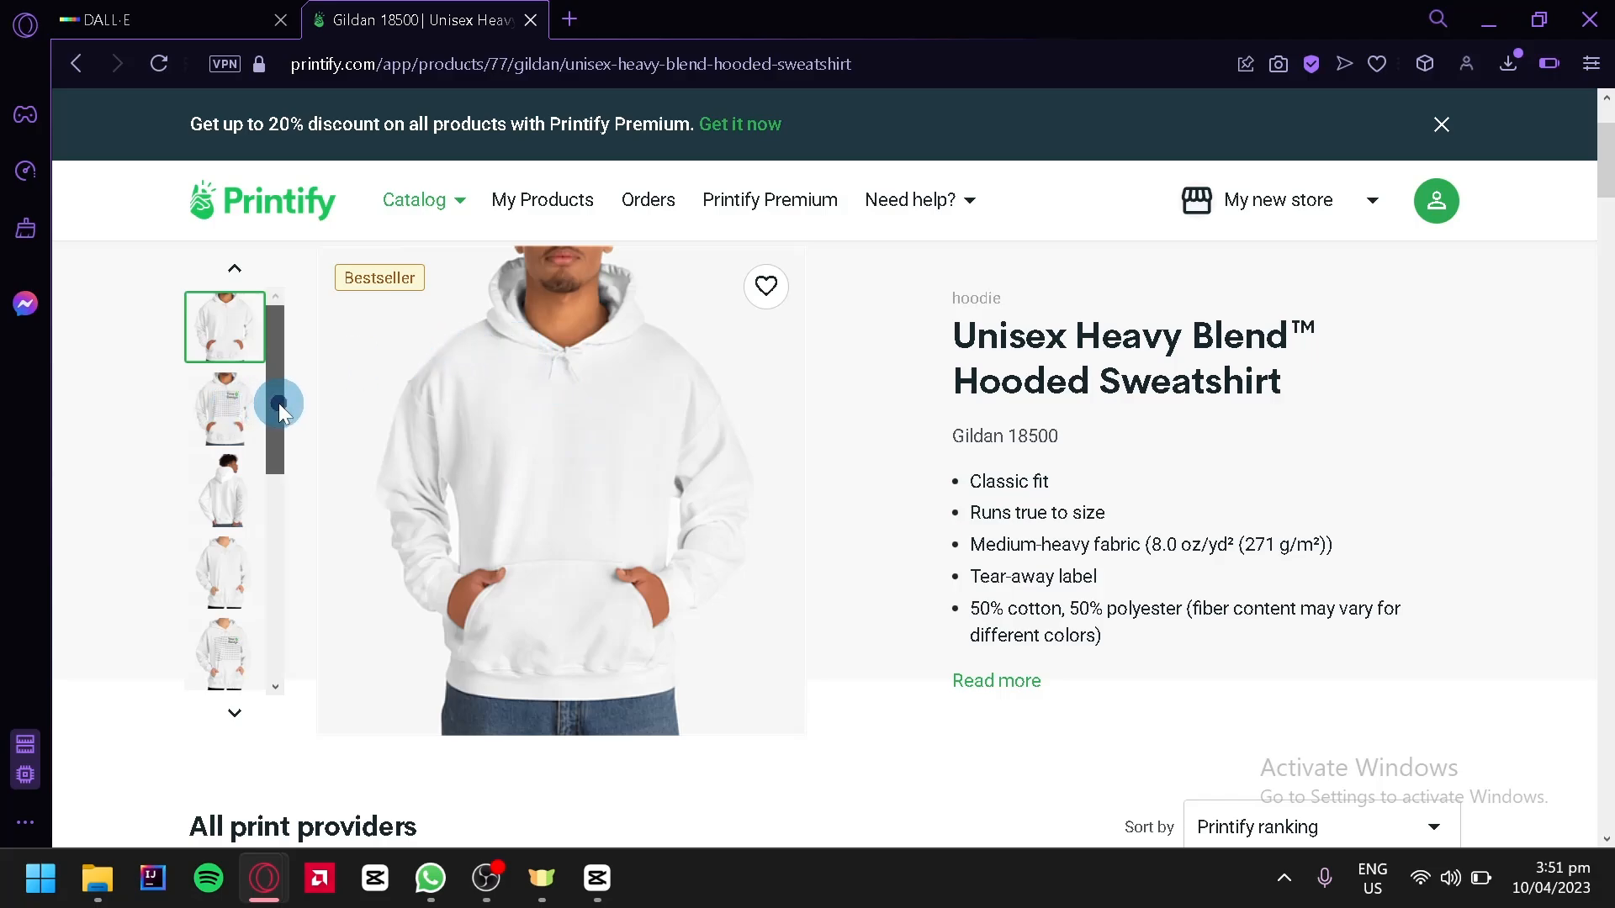
left_click_drag(280, 402, 304, 357)
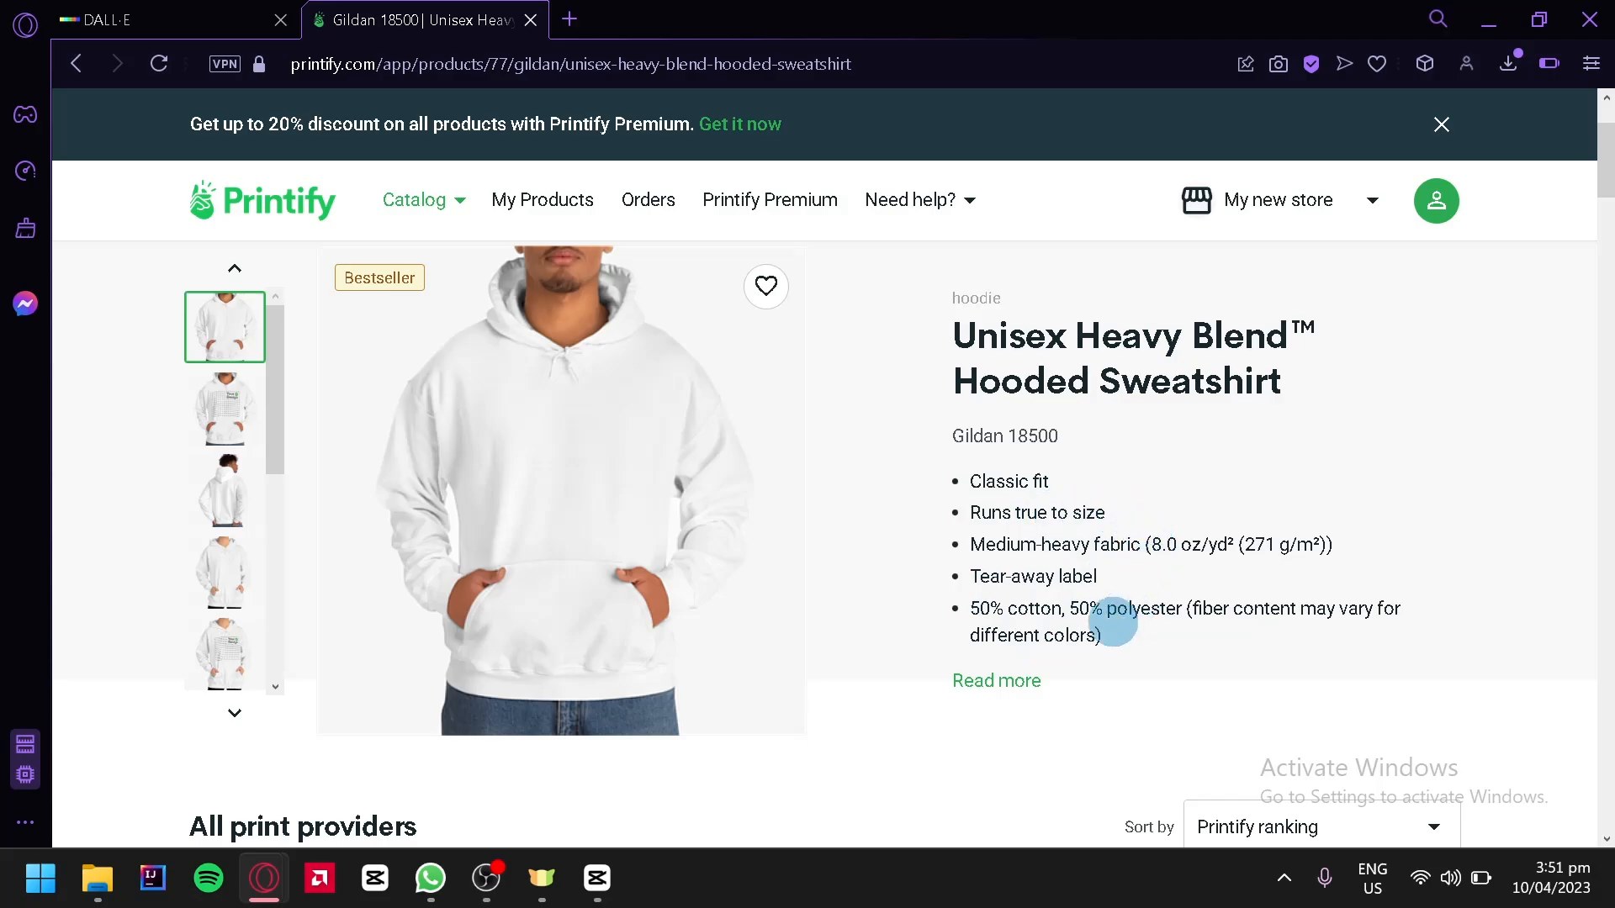
left_click(1011, 678)
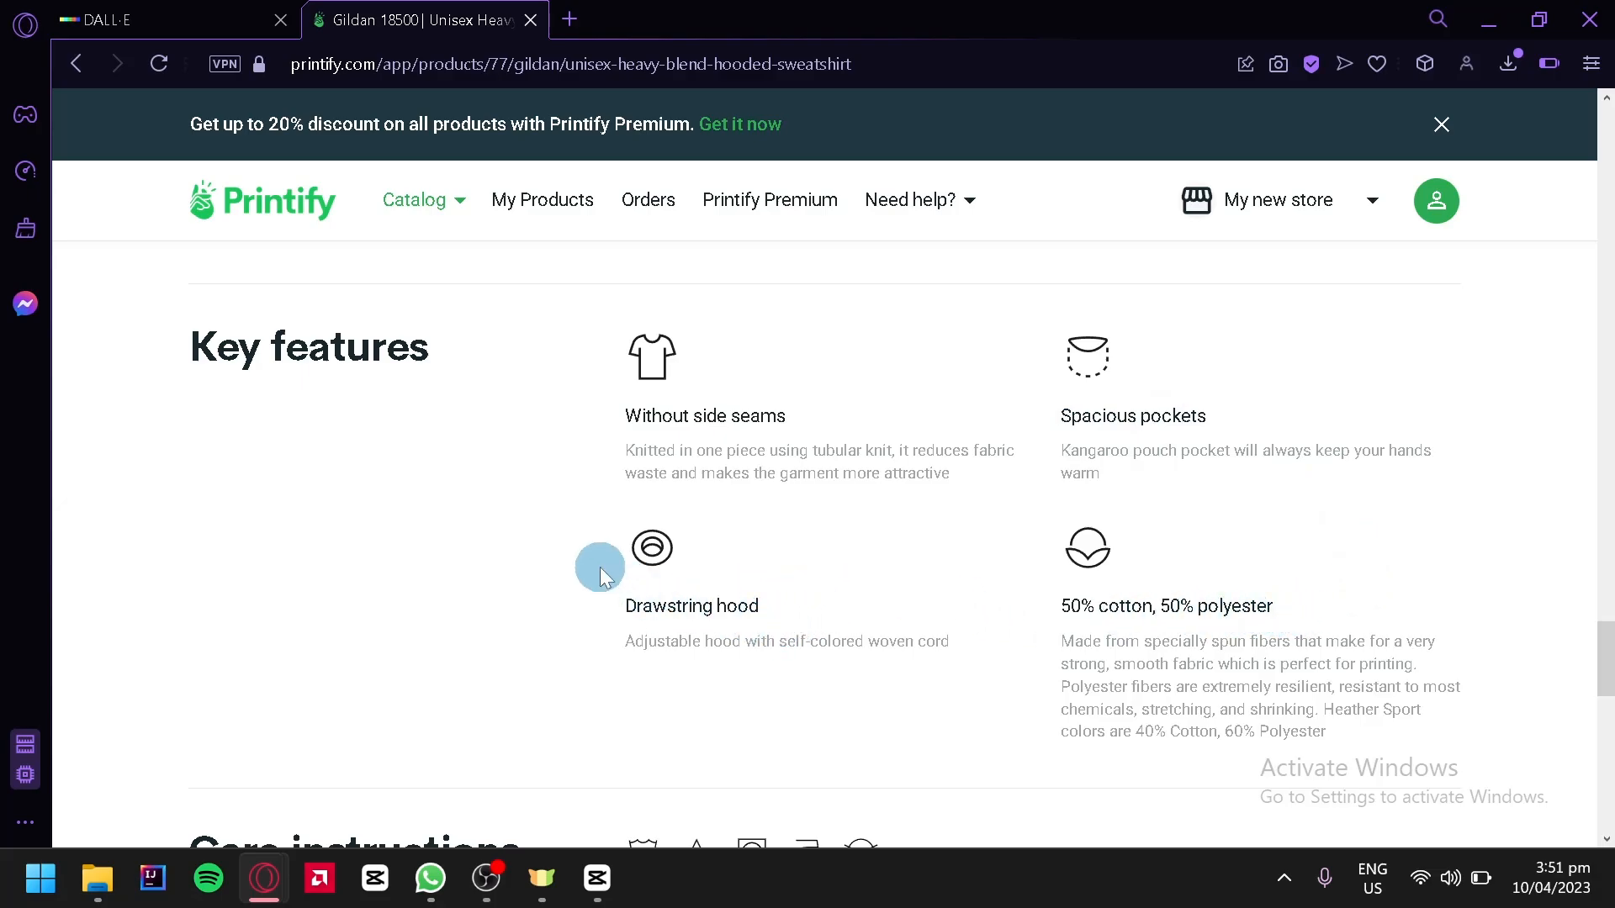
scroll(603, 576, "down", 4)
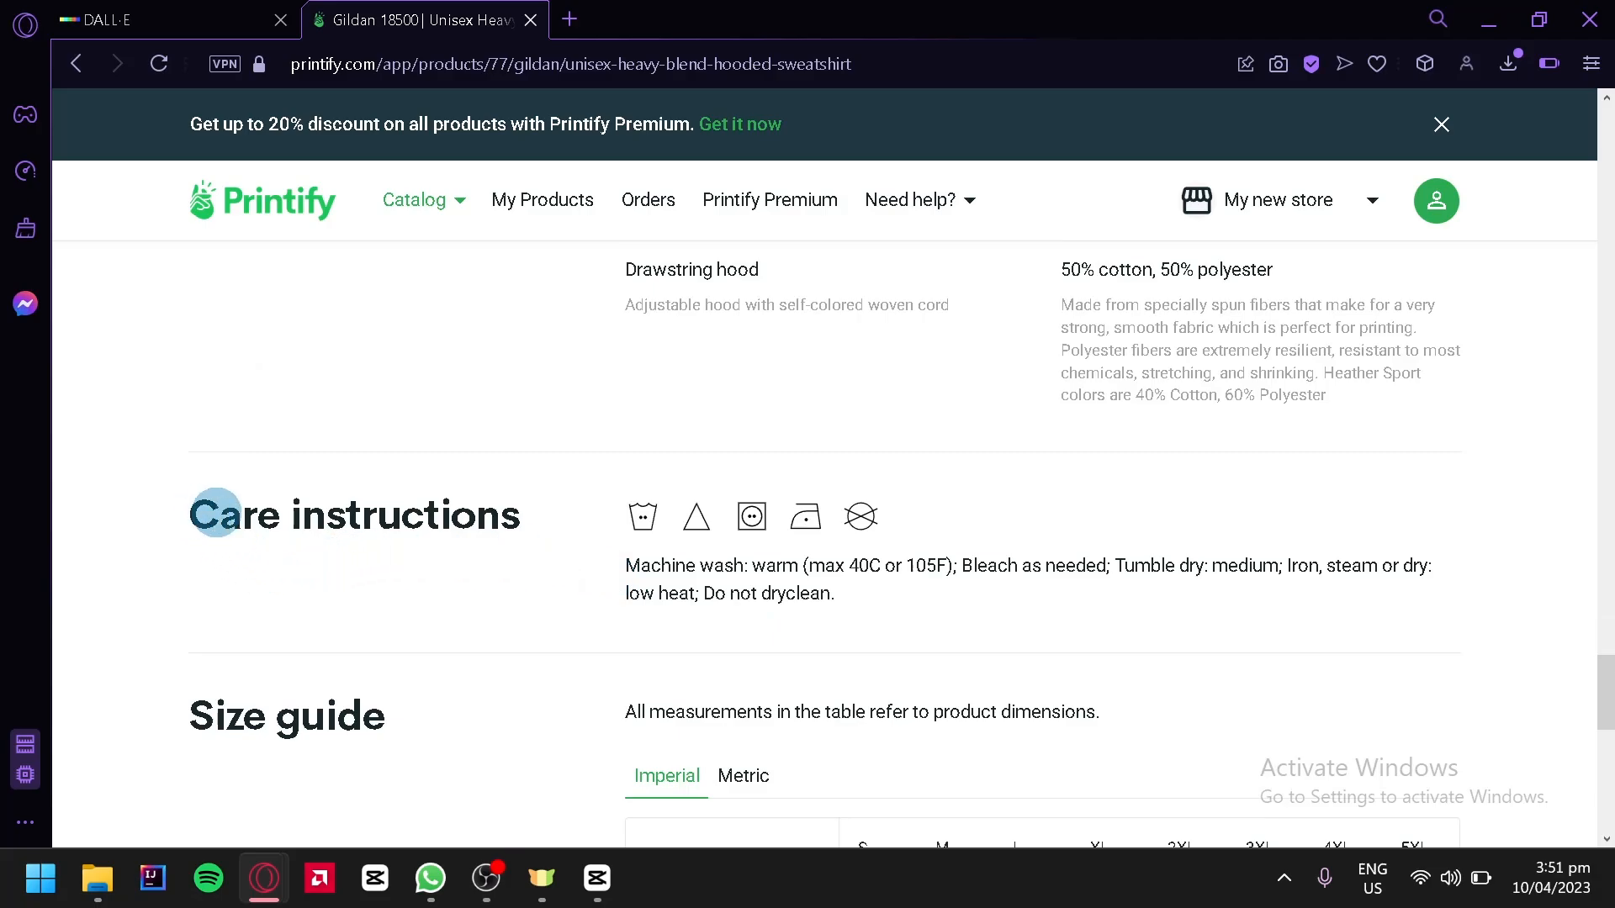
Review the hoodie's print providers, comparing their prices, shipping, print areas and colours
scroll(721, 614, "down", 2)
scroll(395, 555, "down", 10)
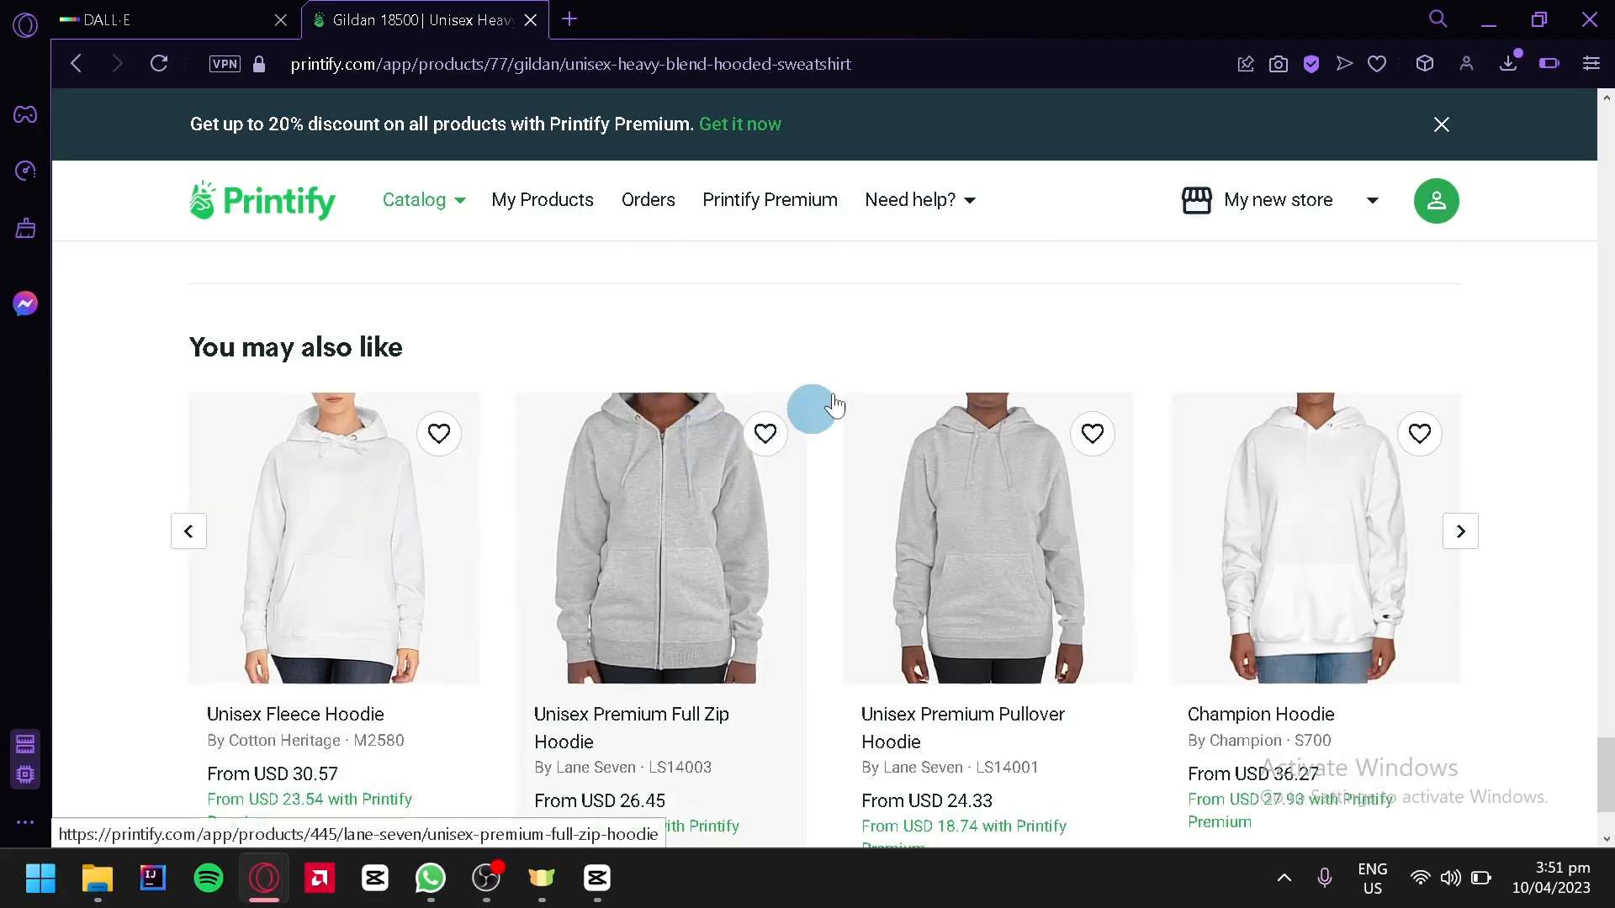
scroll(956, 365, "down", 2)
scroll(956, 365, "up", 15)
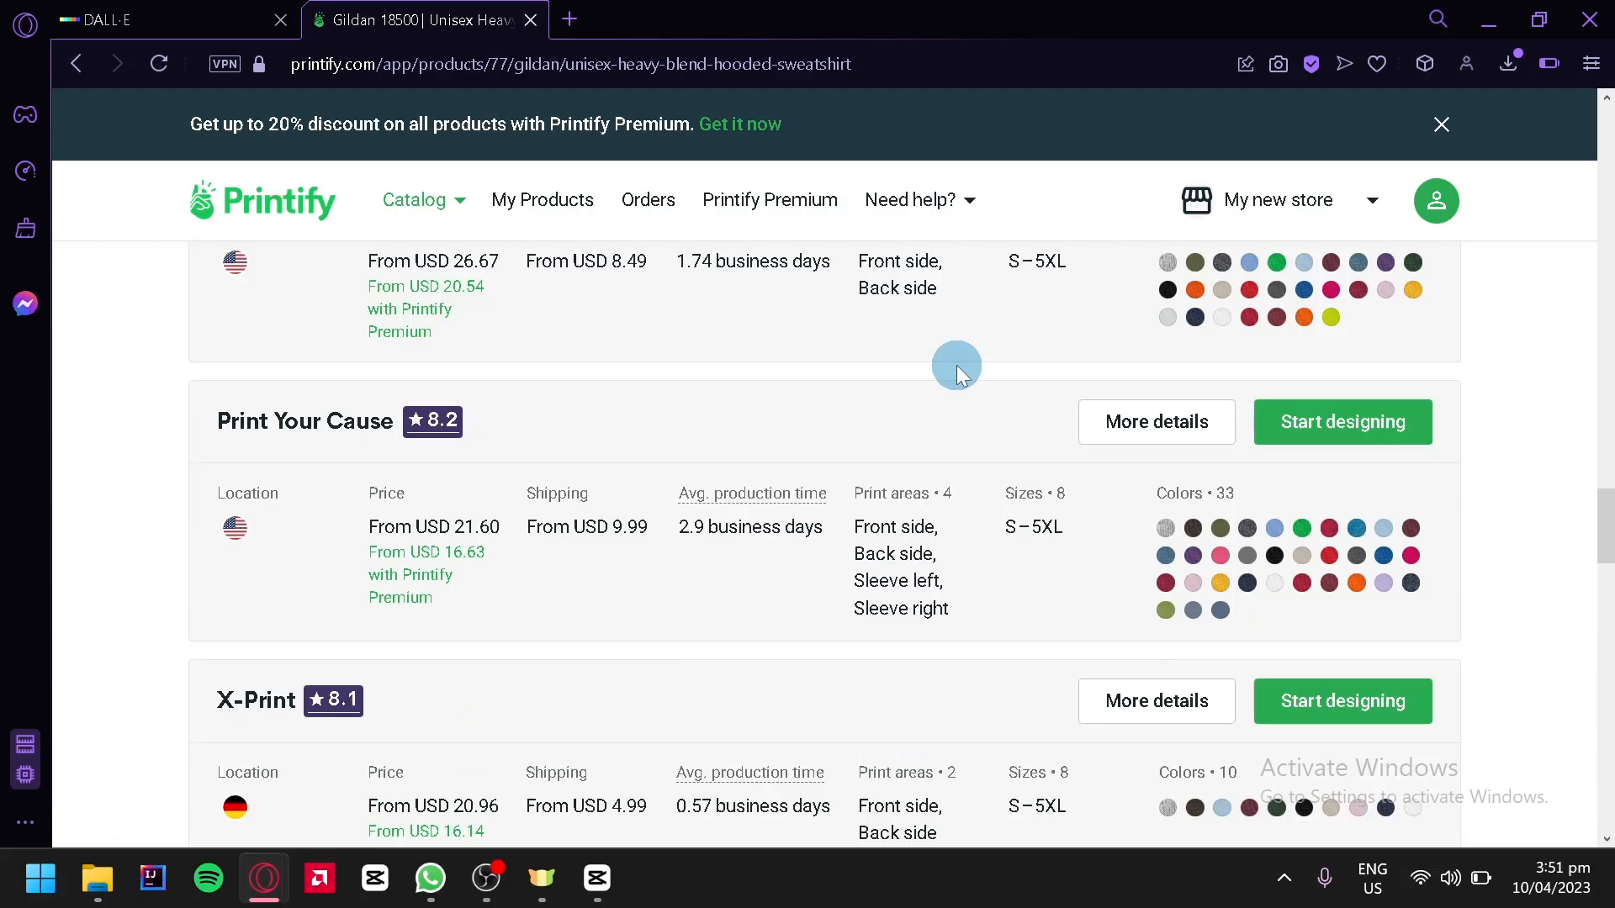
scroll(944, 365, "up", 15)
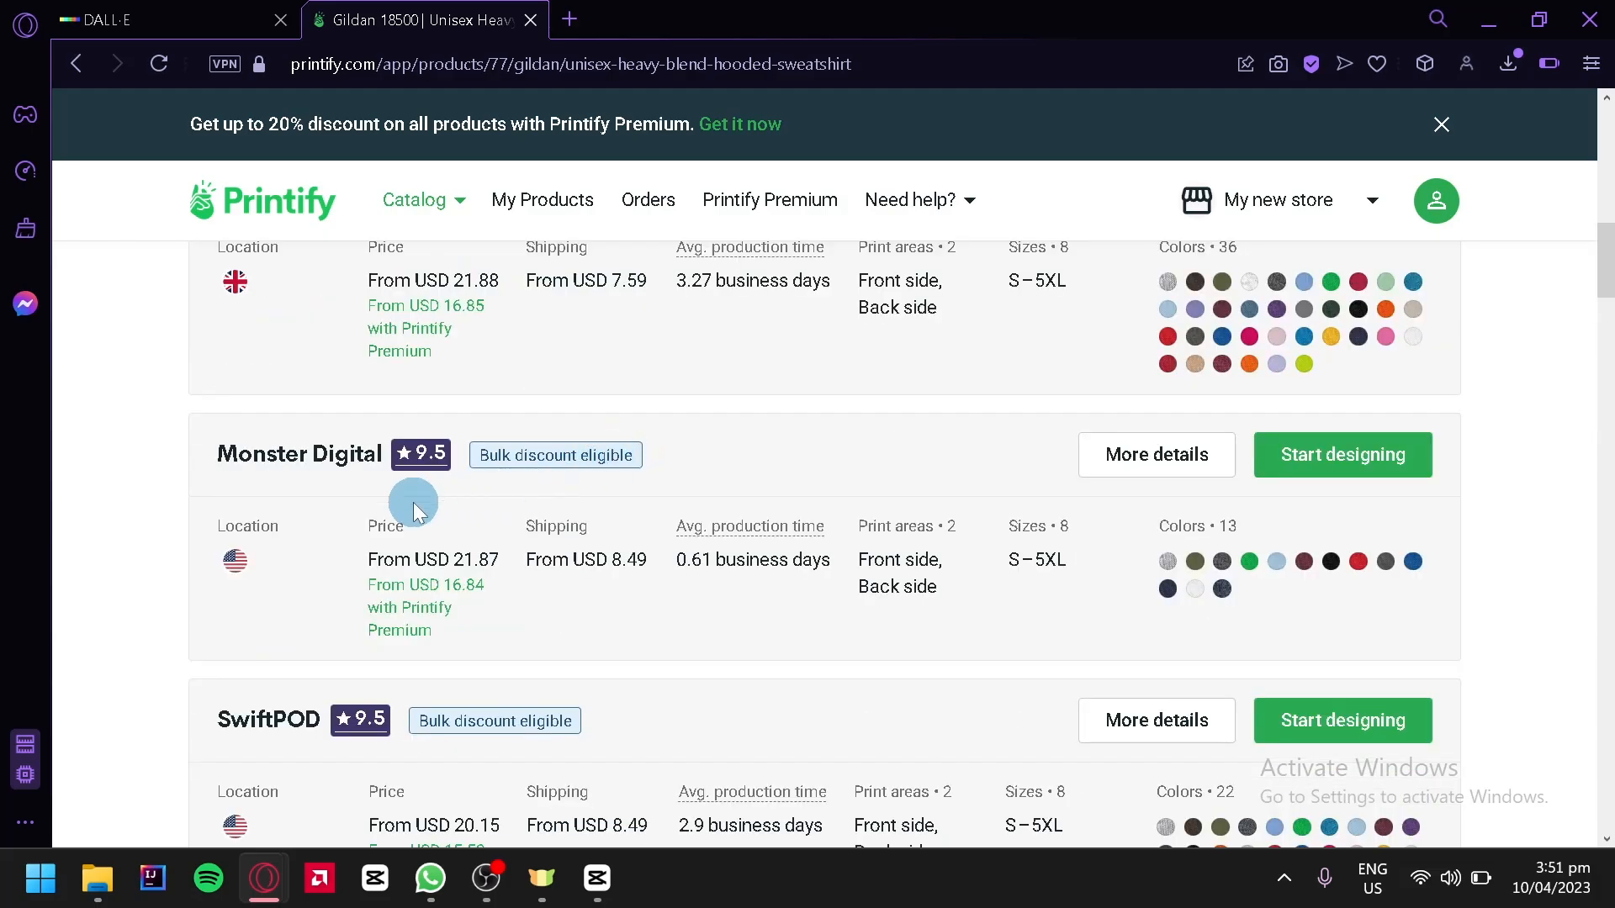
scroll(480, 440, "up", 4)
scroll(386, 576, "down", 4)
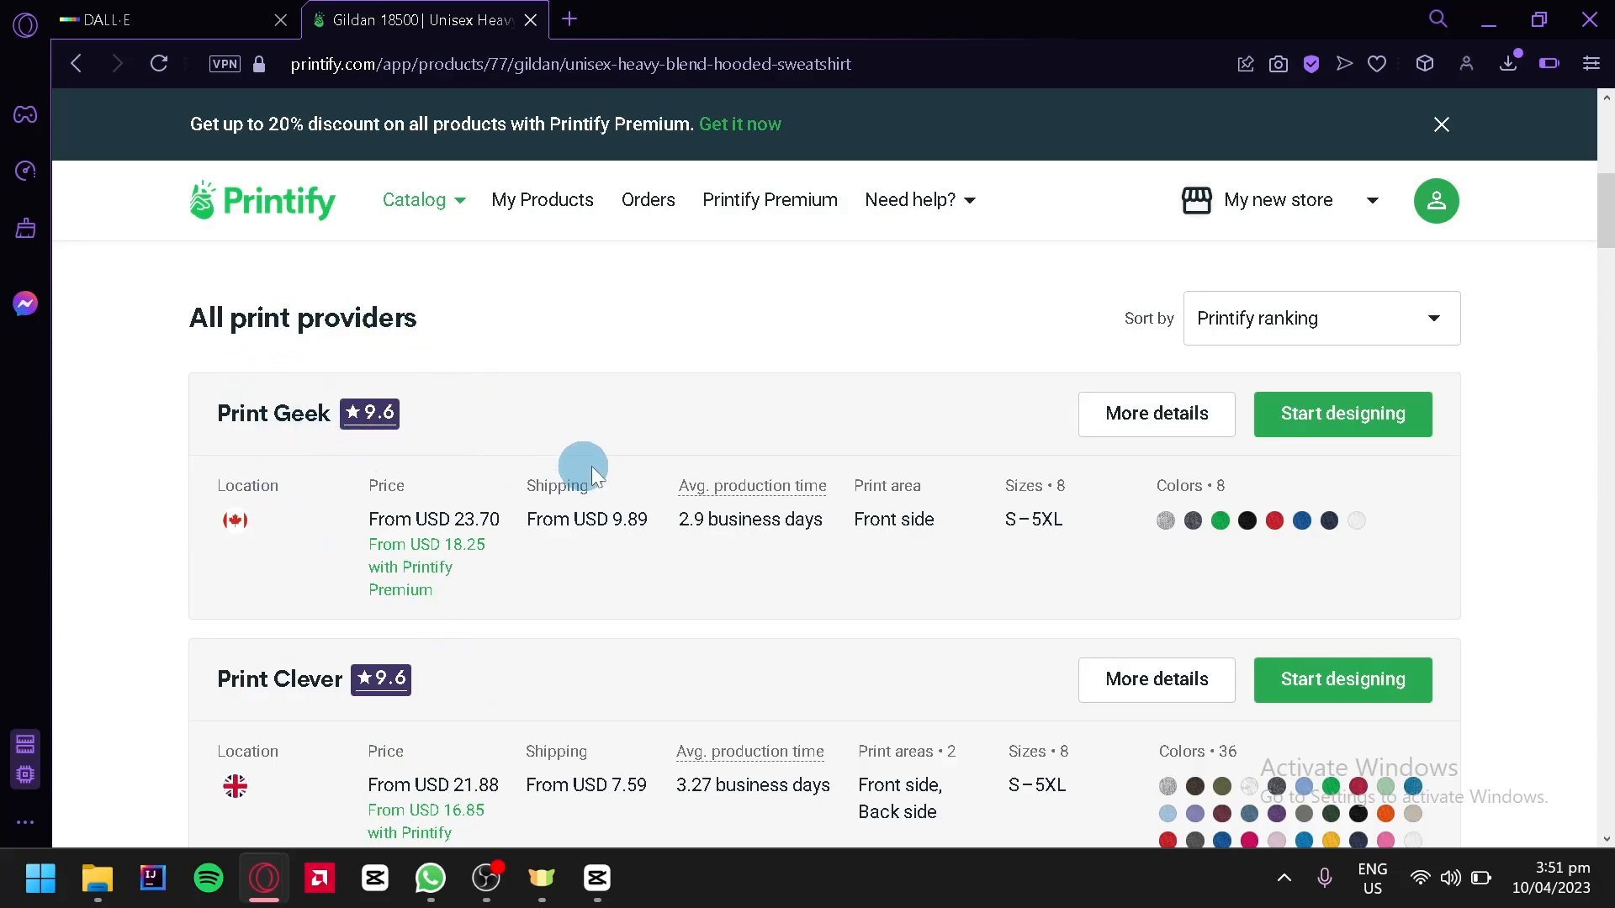
scroll(505, 437, "down", 2)
scroll(266, 412, "down", 2)
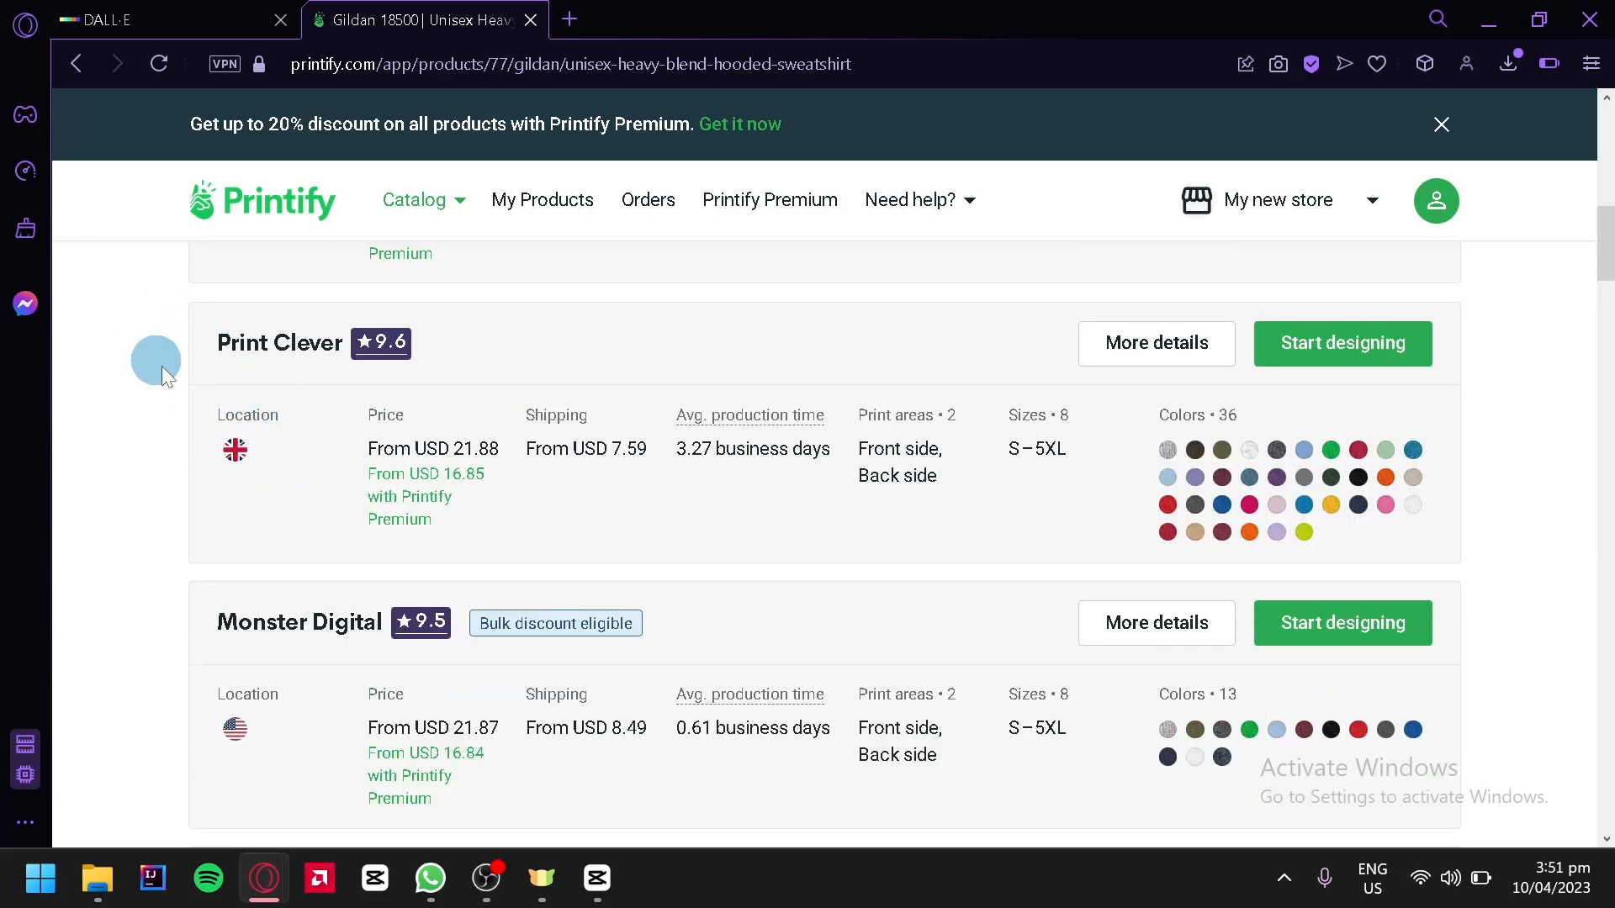
scroll(563, 349, "up", 6)
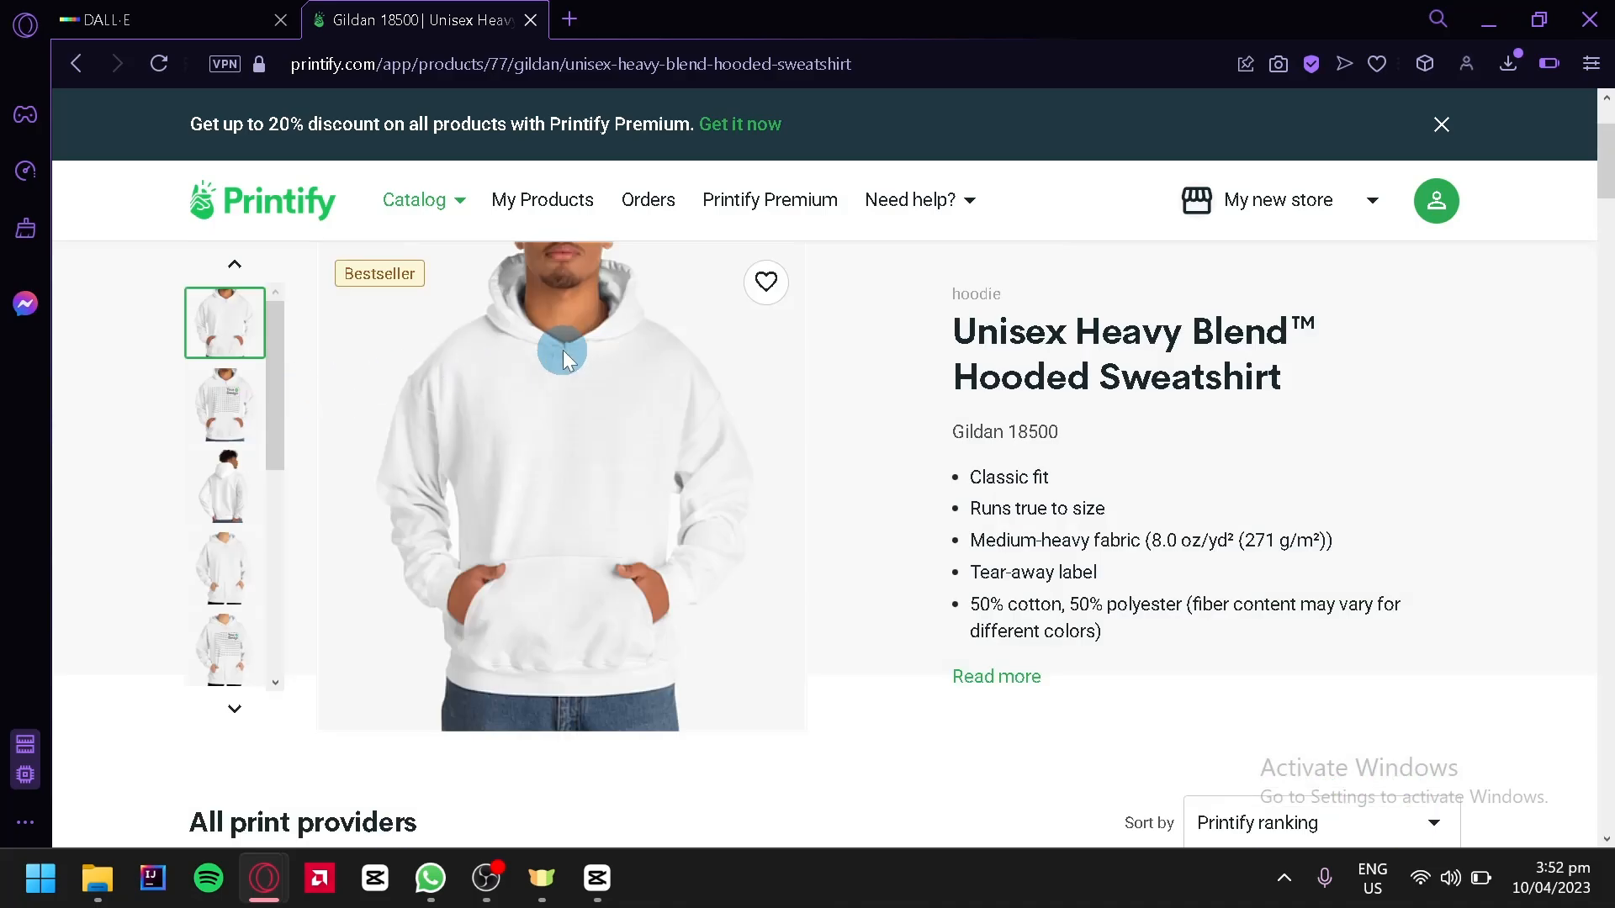
scroll(1021, 487, "down", 4)
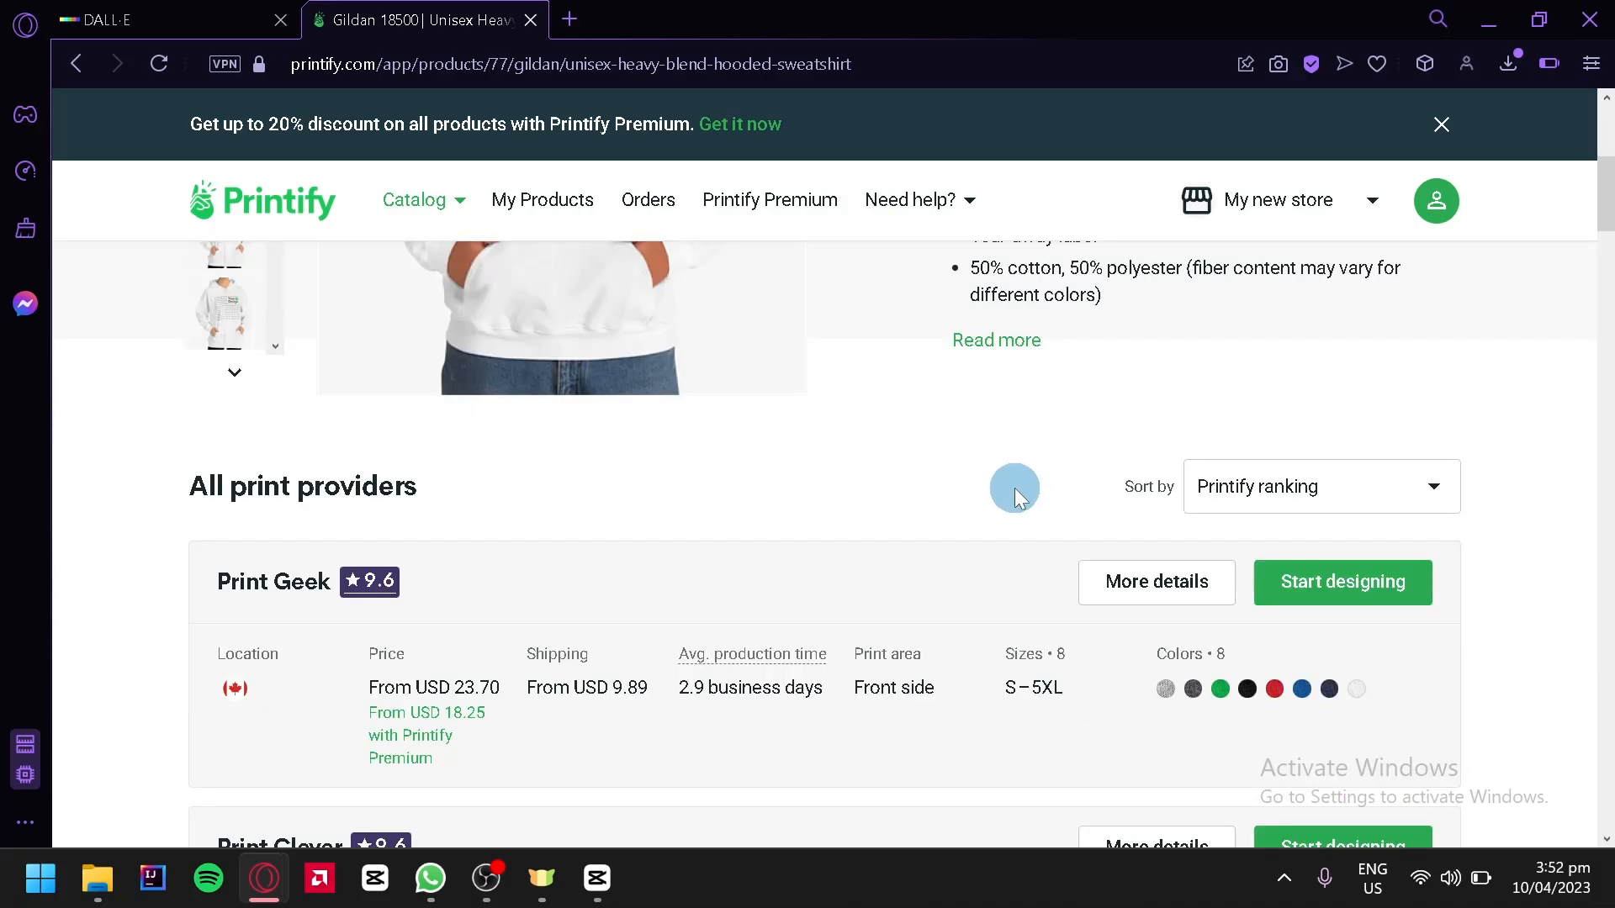
scroll(784, 458, "down", 4)
scroll(648, 623, "up", 2)
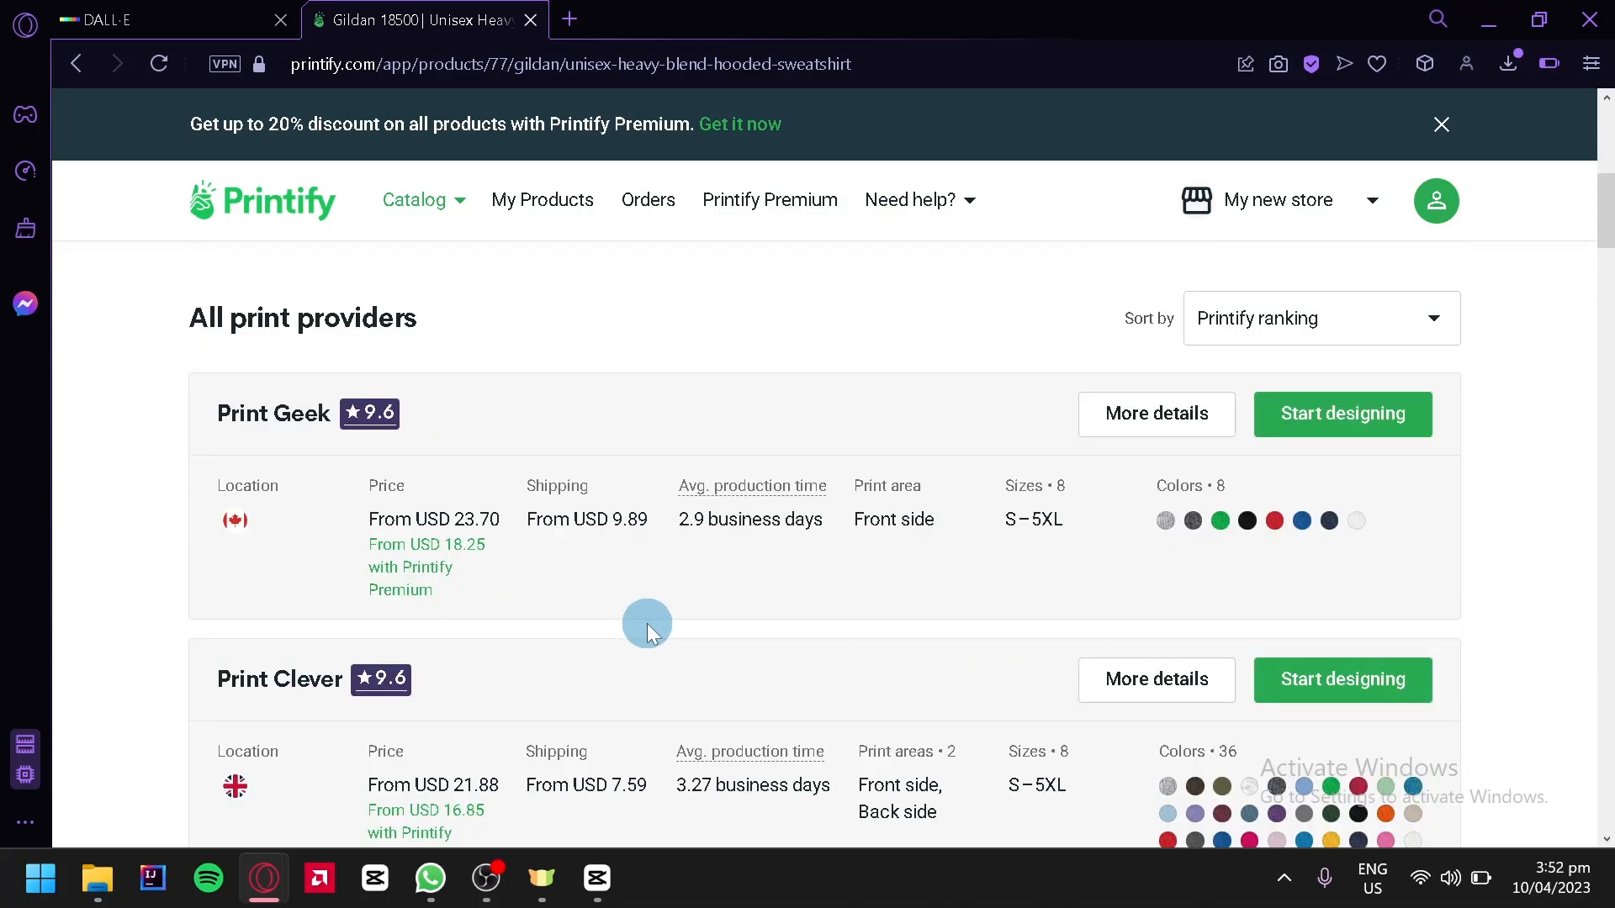
Start designing the hoodie with the Print Geek provider
left_click(1349, 413)
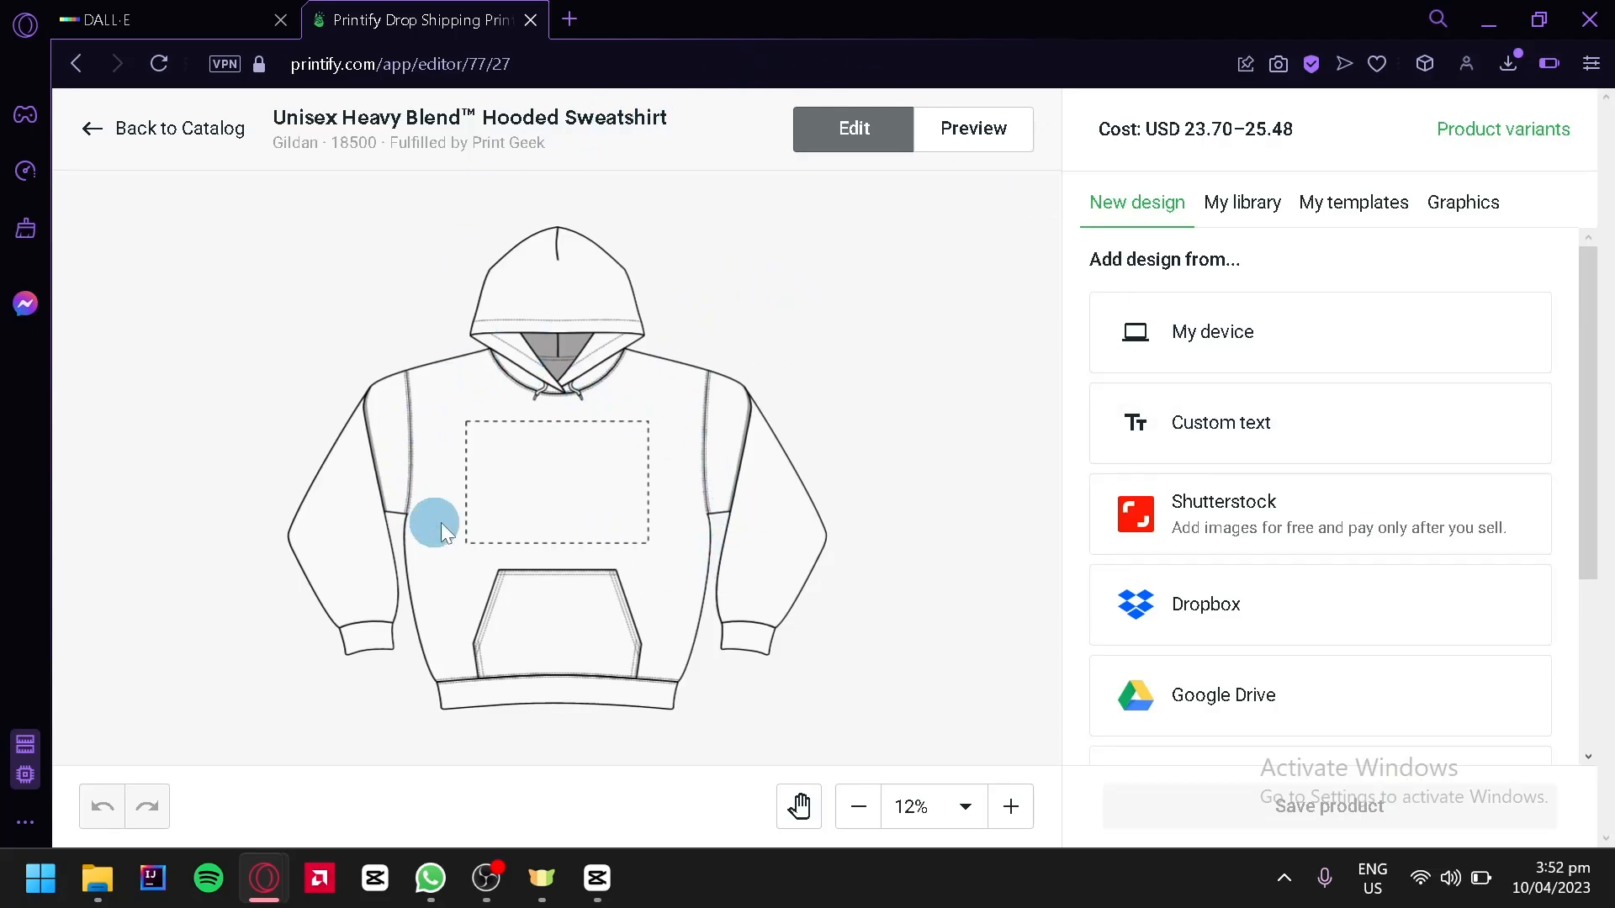
key("ctrl+Tab")
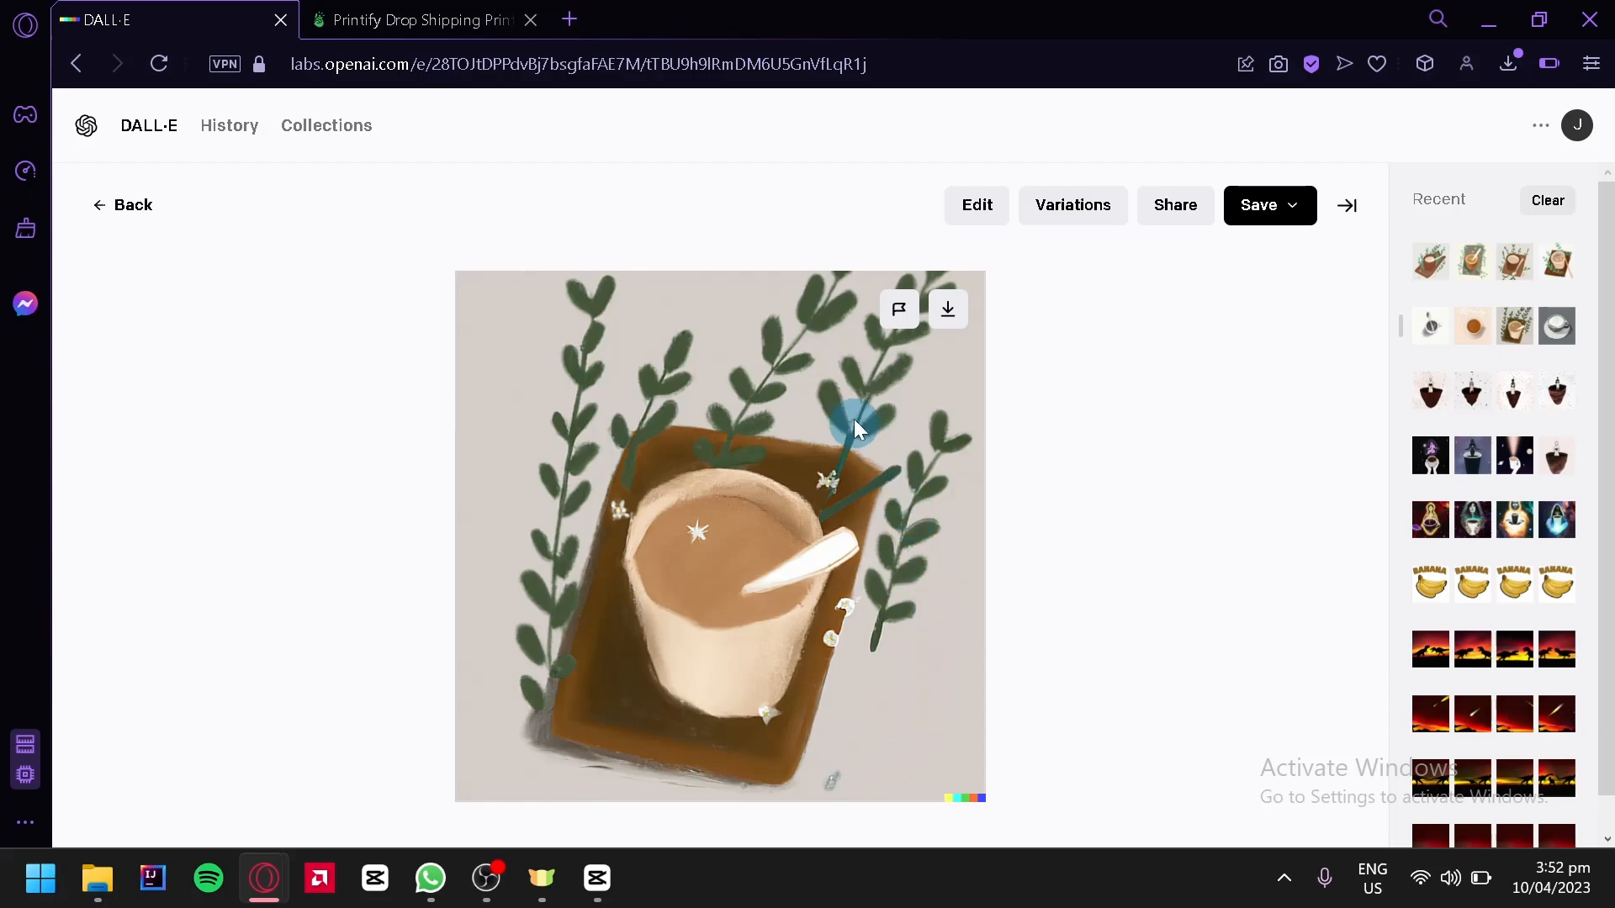
left_click(346, 24)
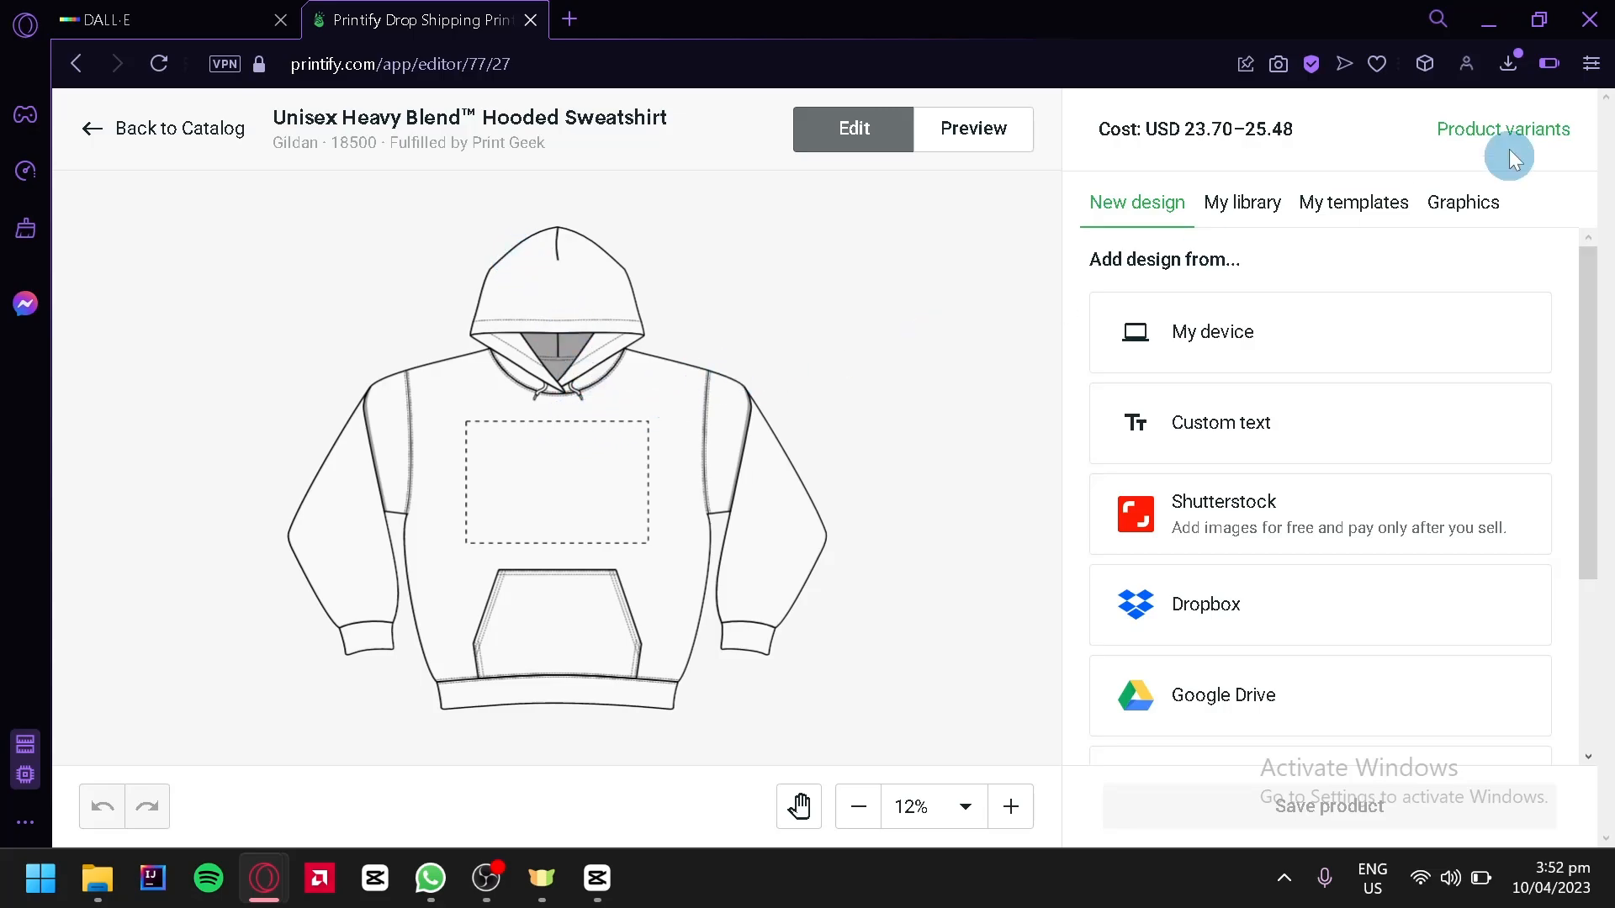
Place the downloaded DALL-E coffee image on the hoodie's front print area and enlarge it to about 9.84 in square
left_click(1508, 65)
left_click_drag(1395, 225, 593, 459)
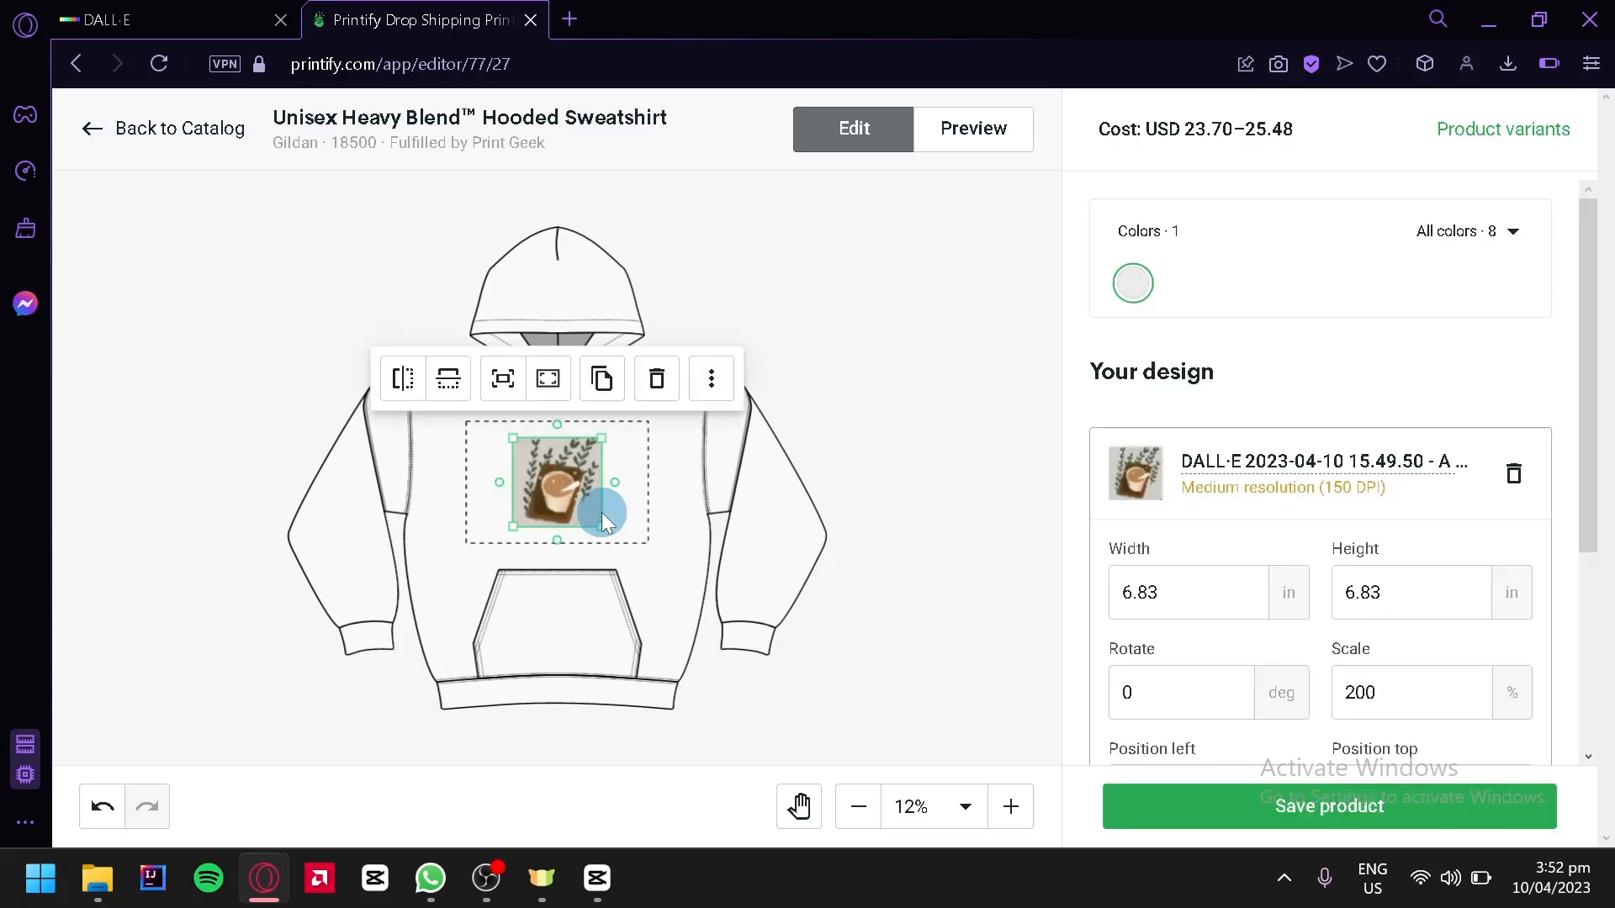
left_click_drag(598, 531, 579, 484)
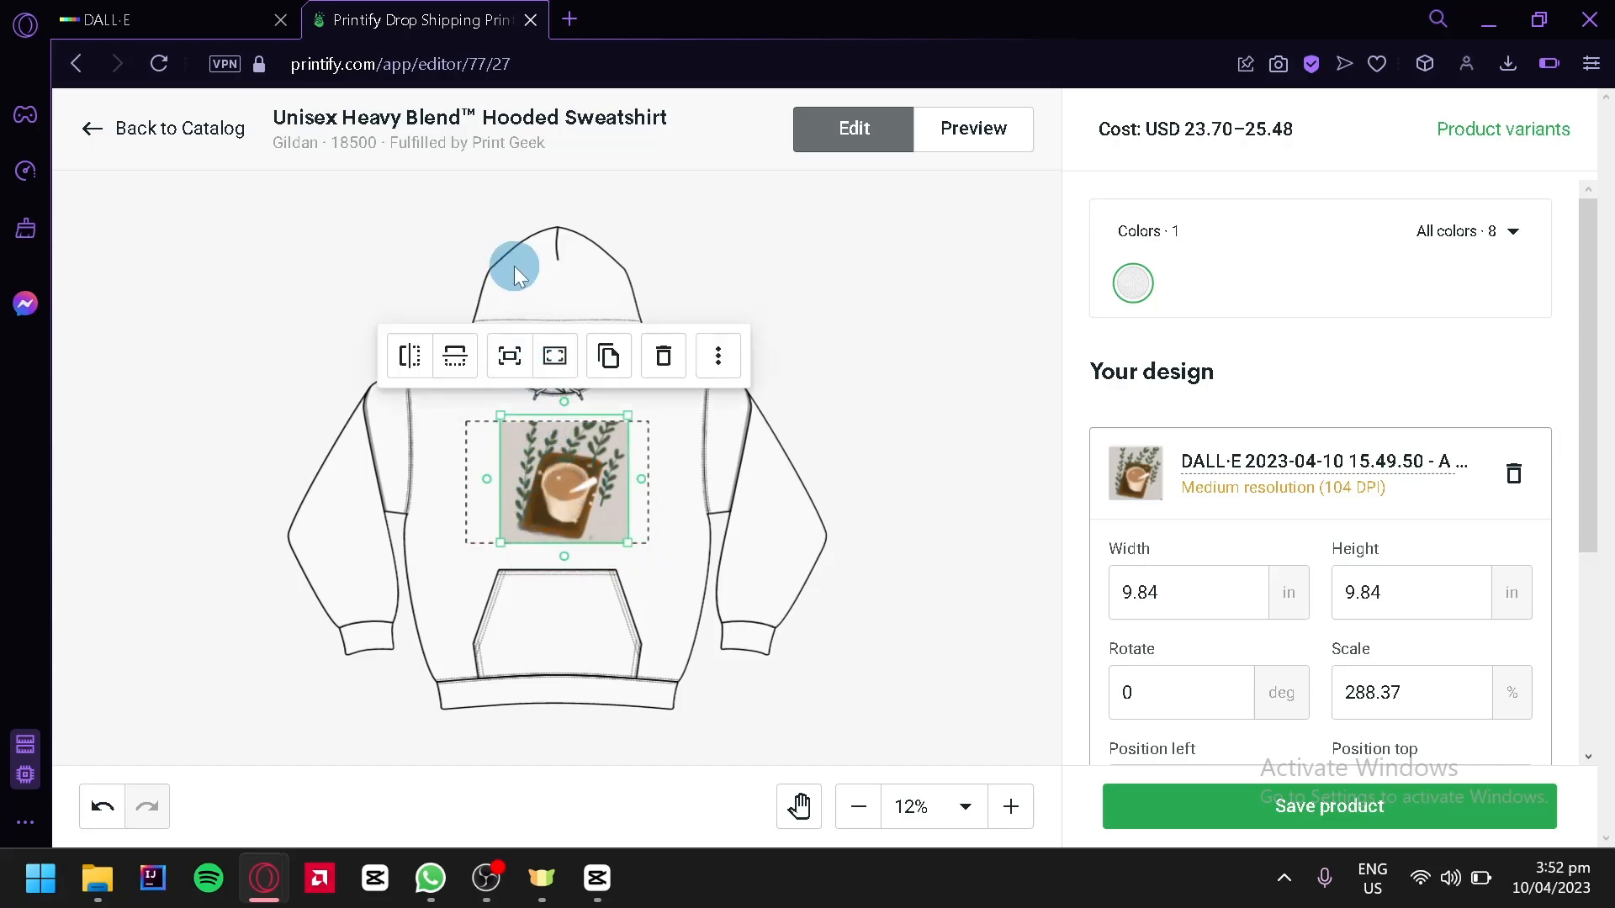
Open canva.com in a new tab and create a blank Flyer design
left_click(561, 25)
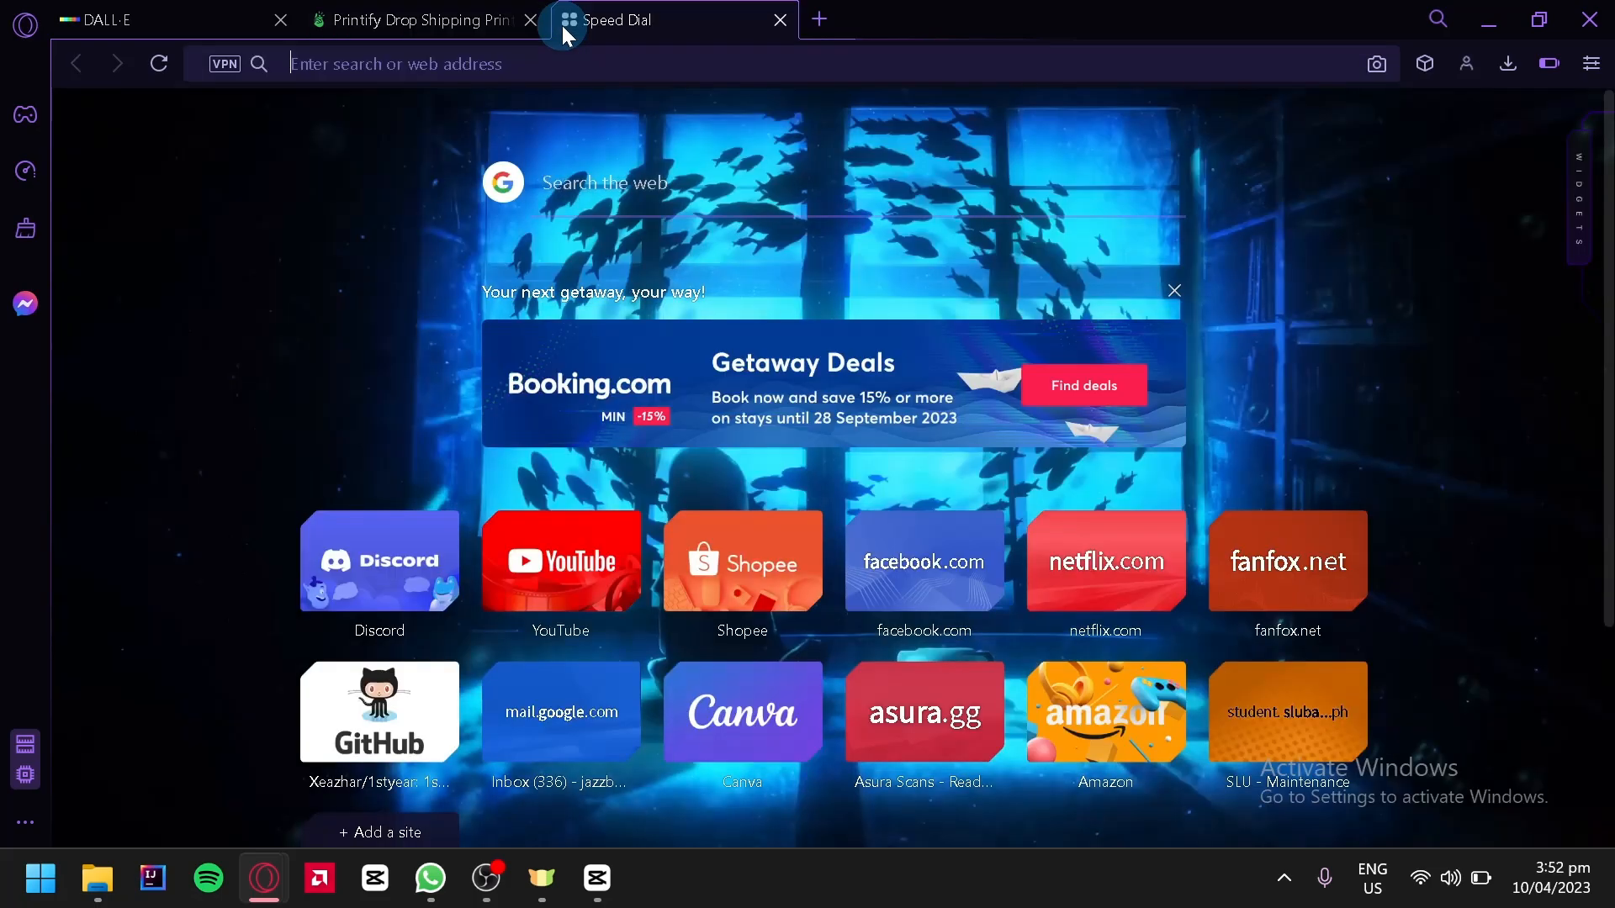
type("canva.com")
key("Return")
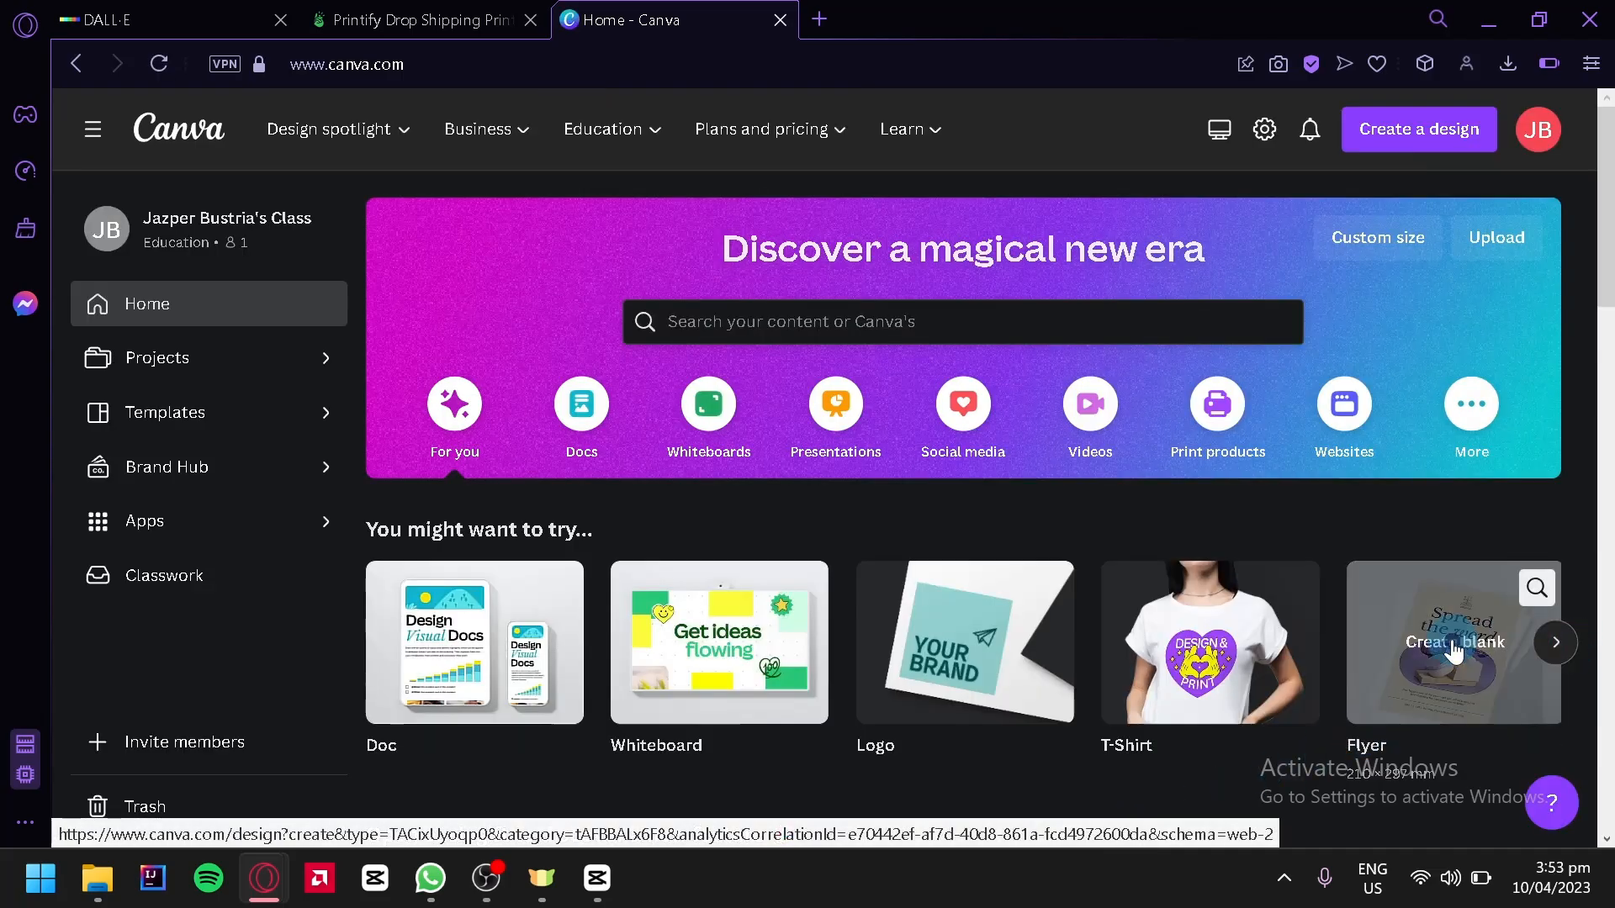
left_click(1451, 640)
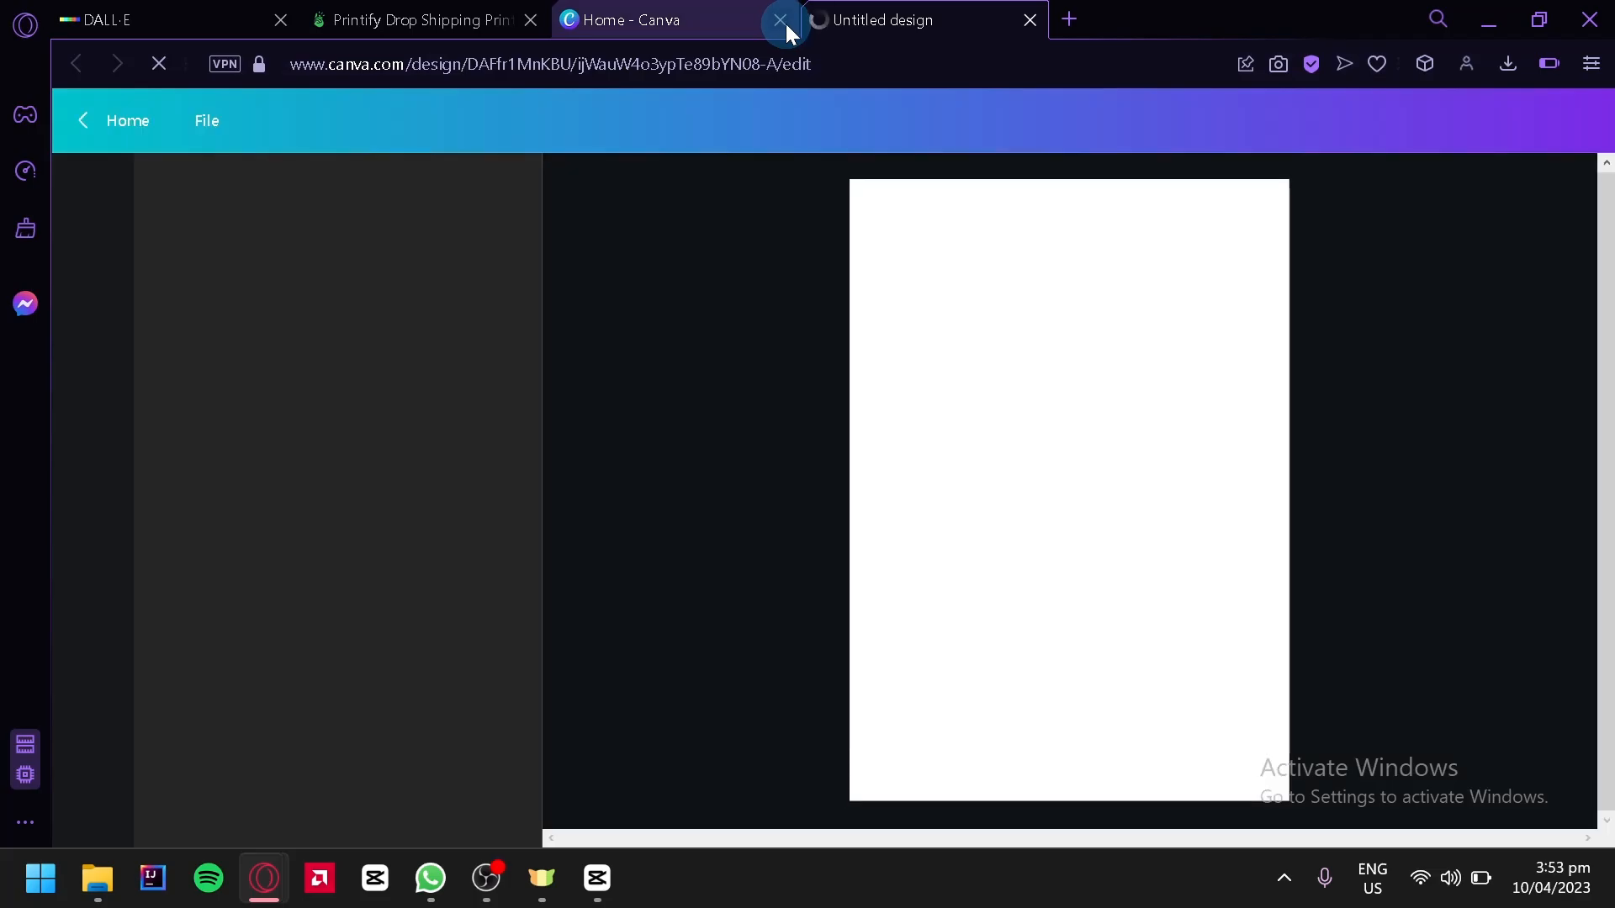
left_click(781, 20)
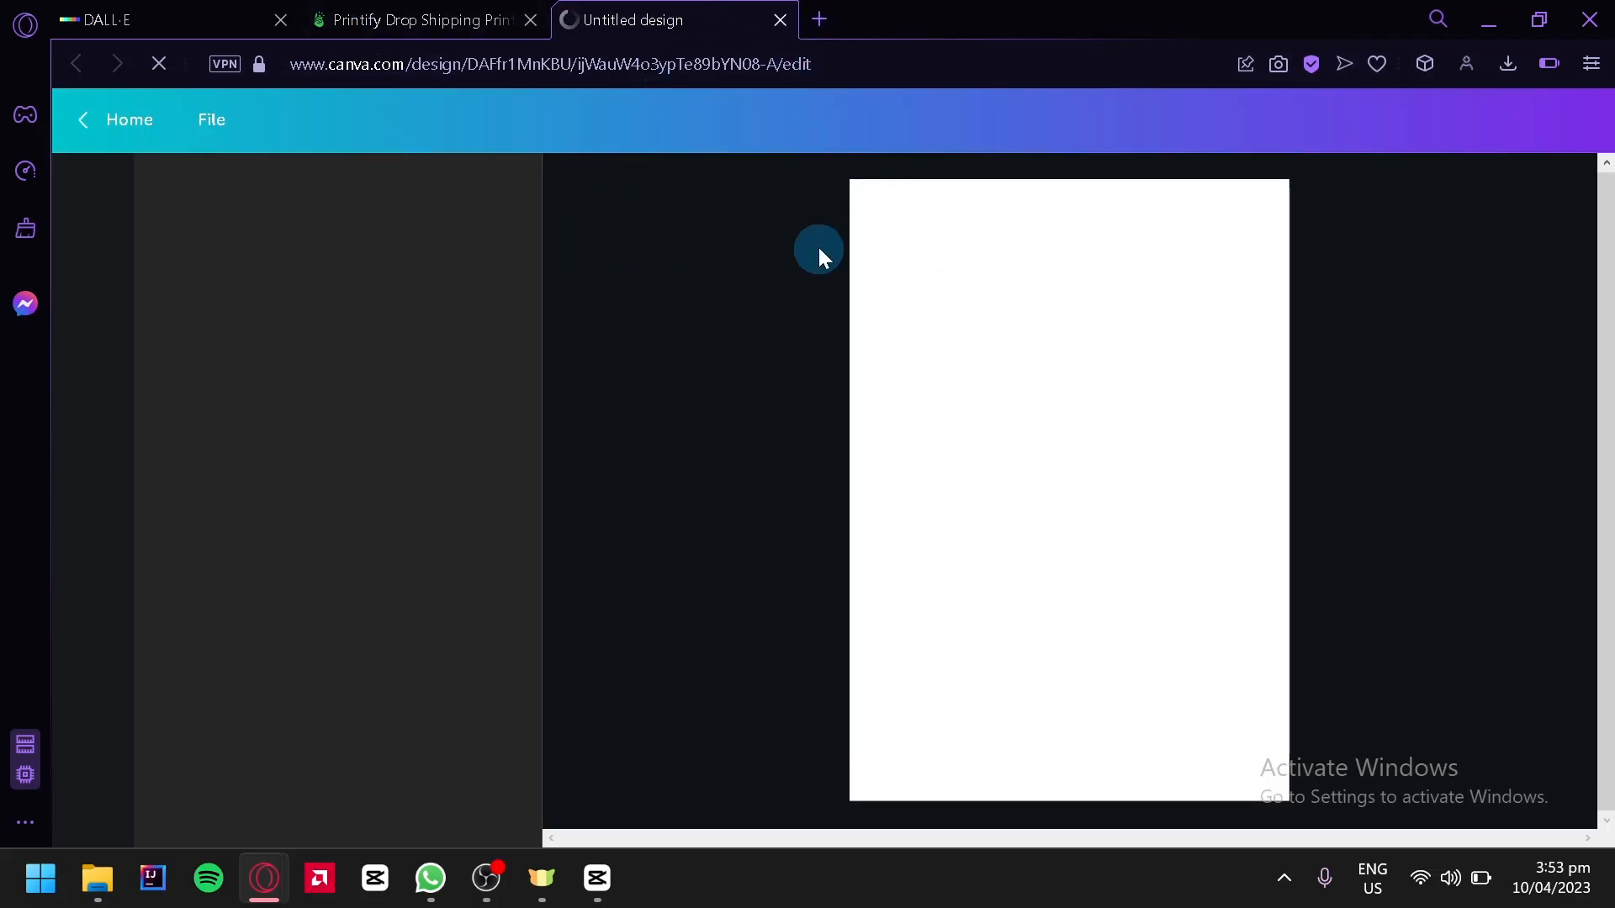
Add the downloaded coffee image to the flyer page and adjust its size and position
left_click(1509, 74)
left_click_drag(1195, 231, 1009, 431)
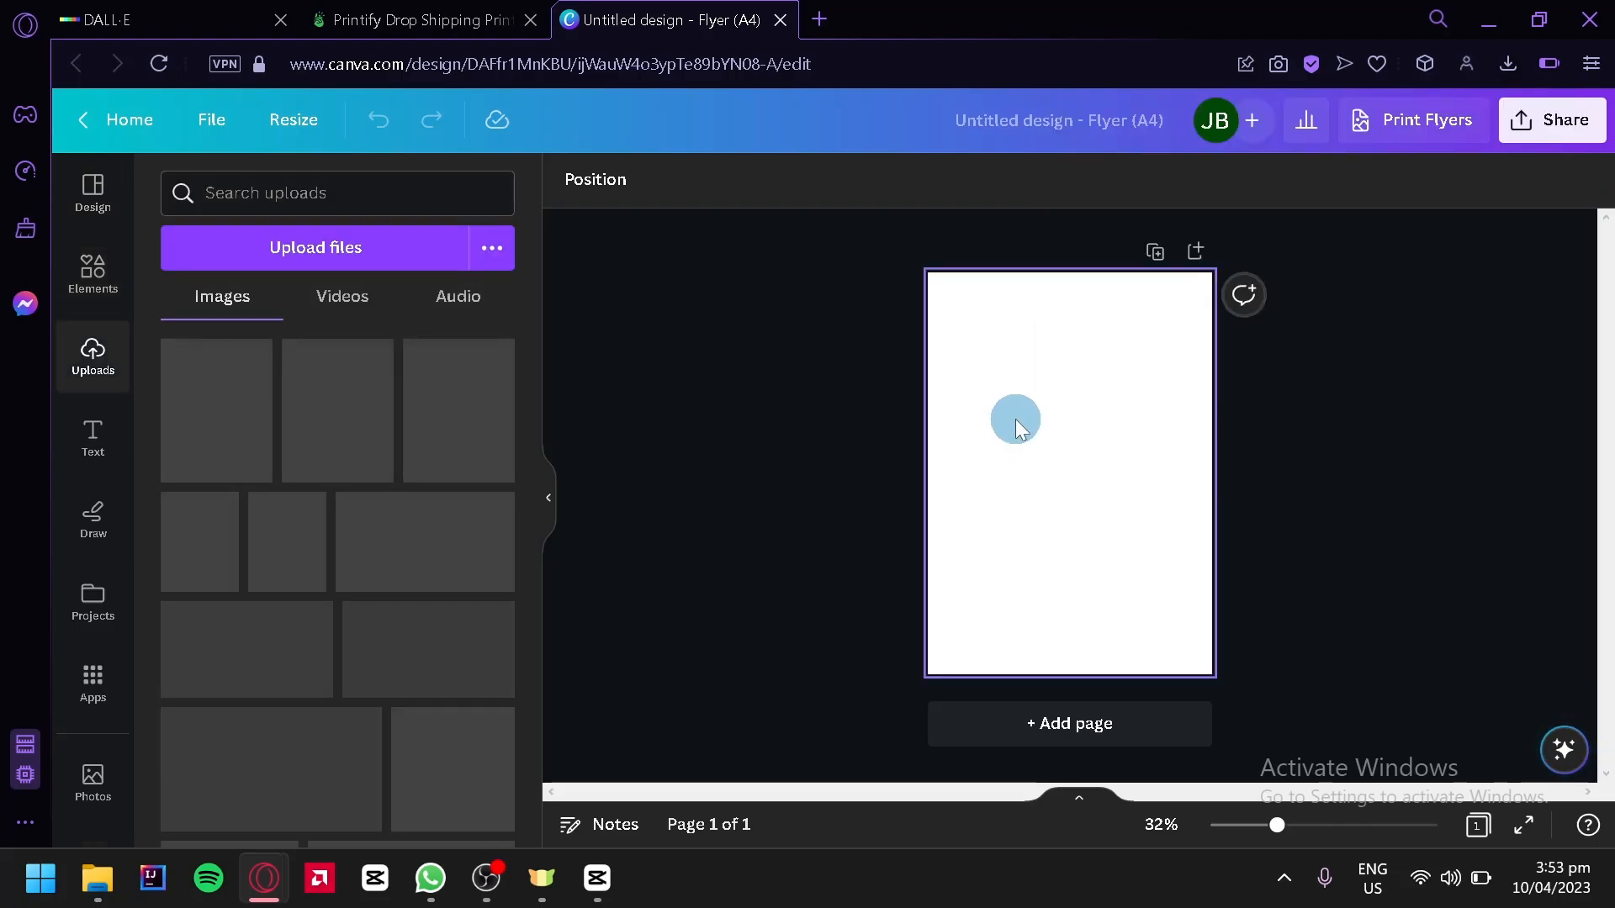
left_click_drag(973, 375, 926, 305)
mouse_move(1088, 422)
left_mouse_down()
mouse_move(1103, 429)
mouse_move(1072, 425)
left_mouse_up()
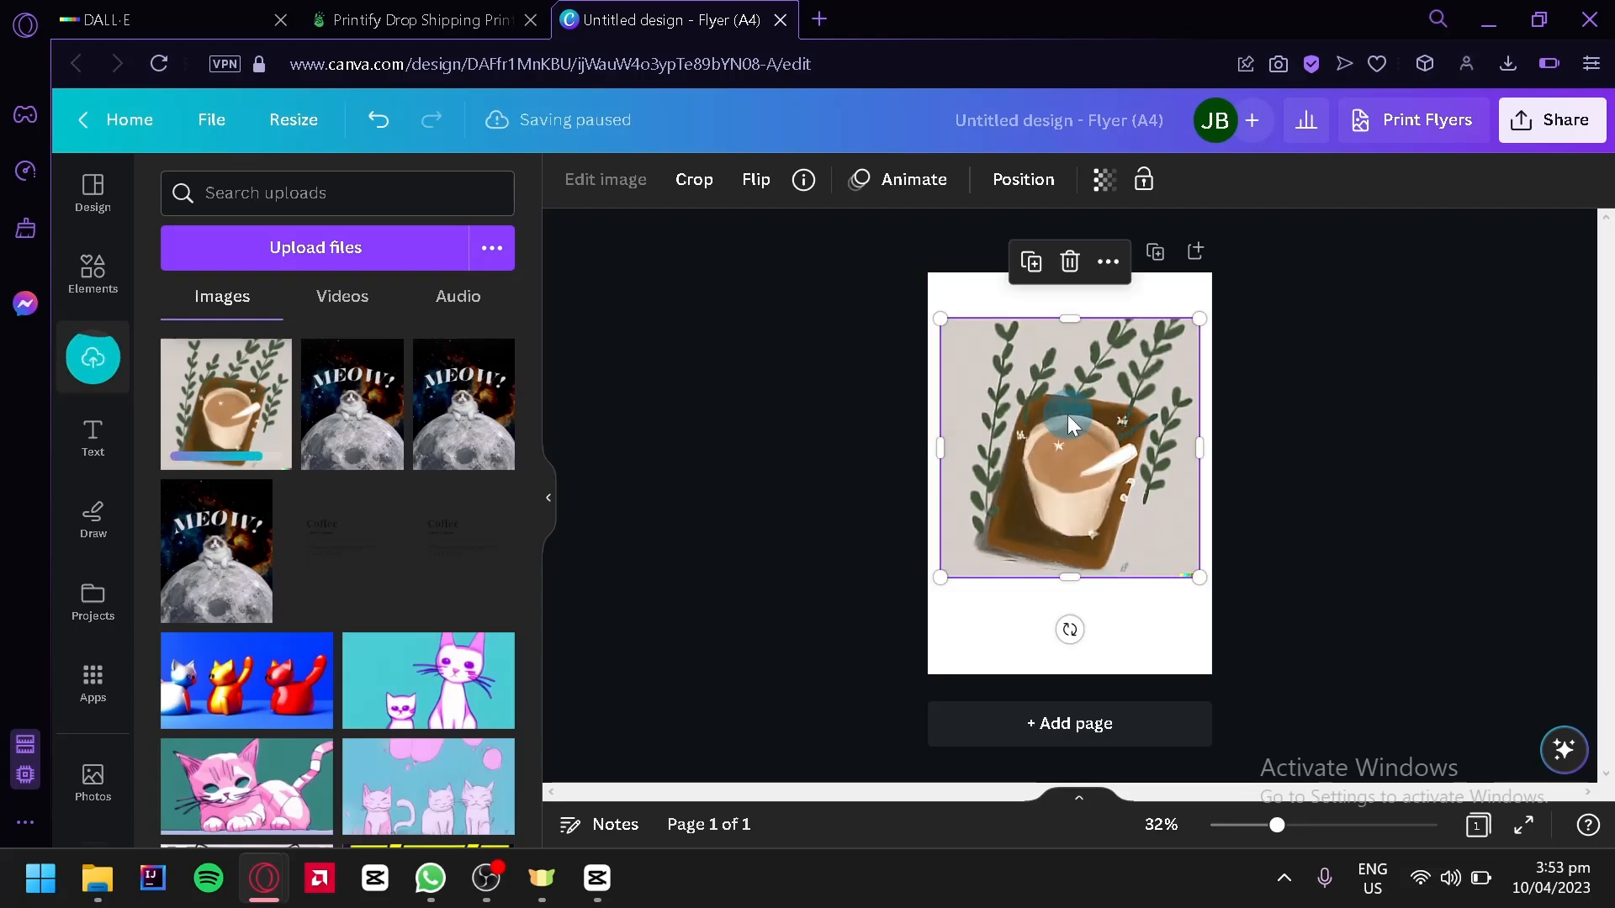
Remove the coffee image's background with BG Remover and nudge the image slightly down
left_click(616, 193)
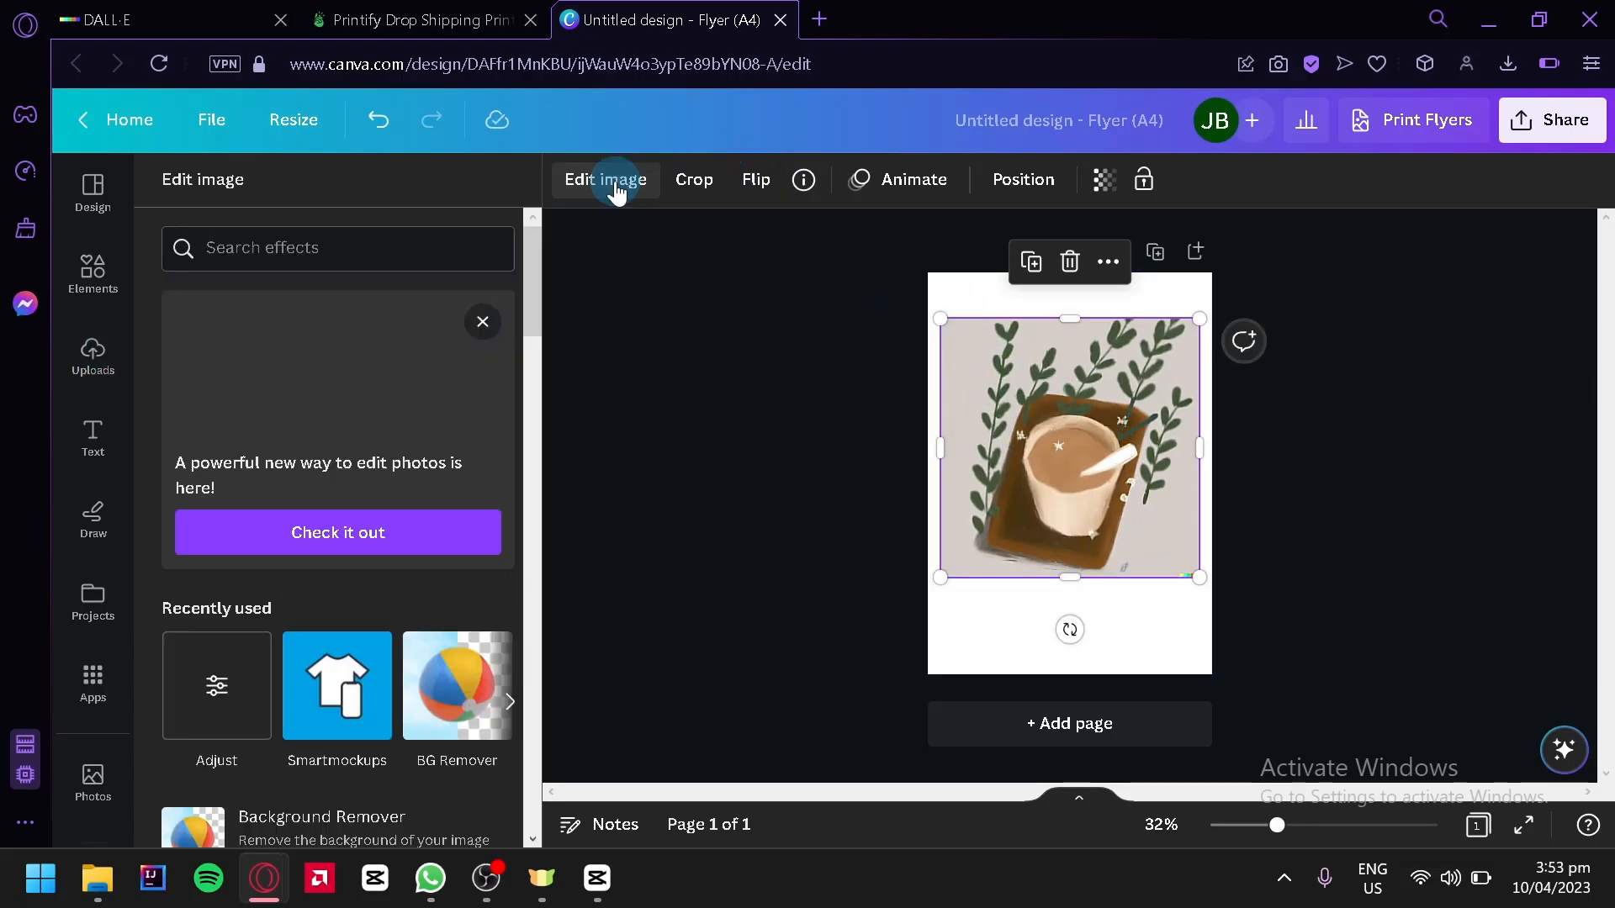
left_click(458, 692)
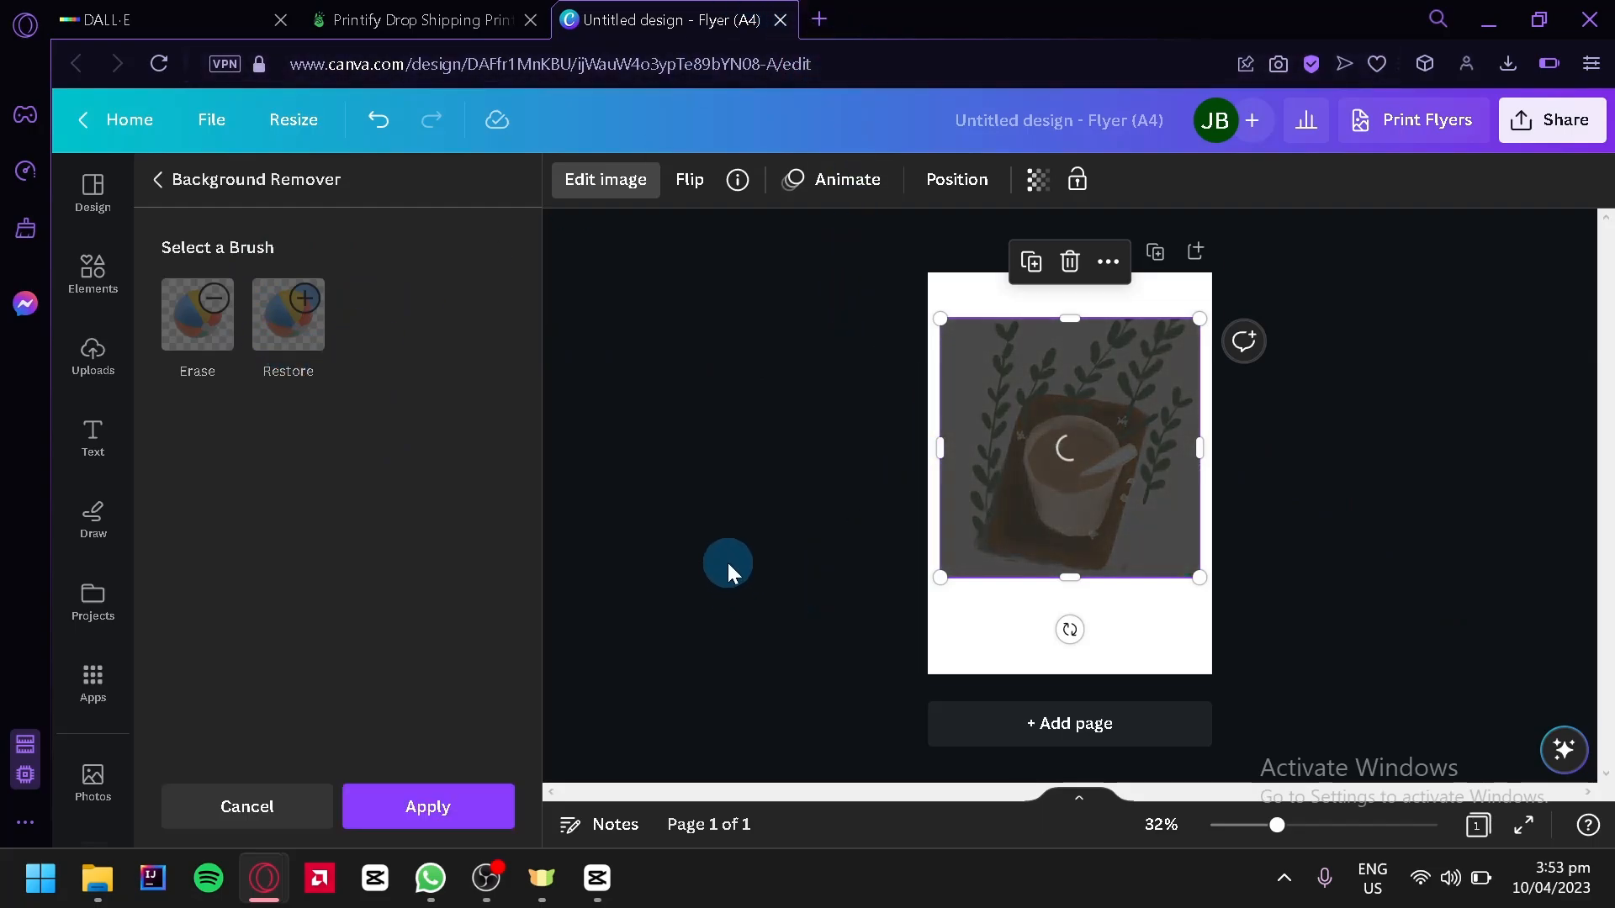
left_click(744, 481)
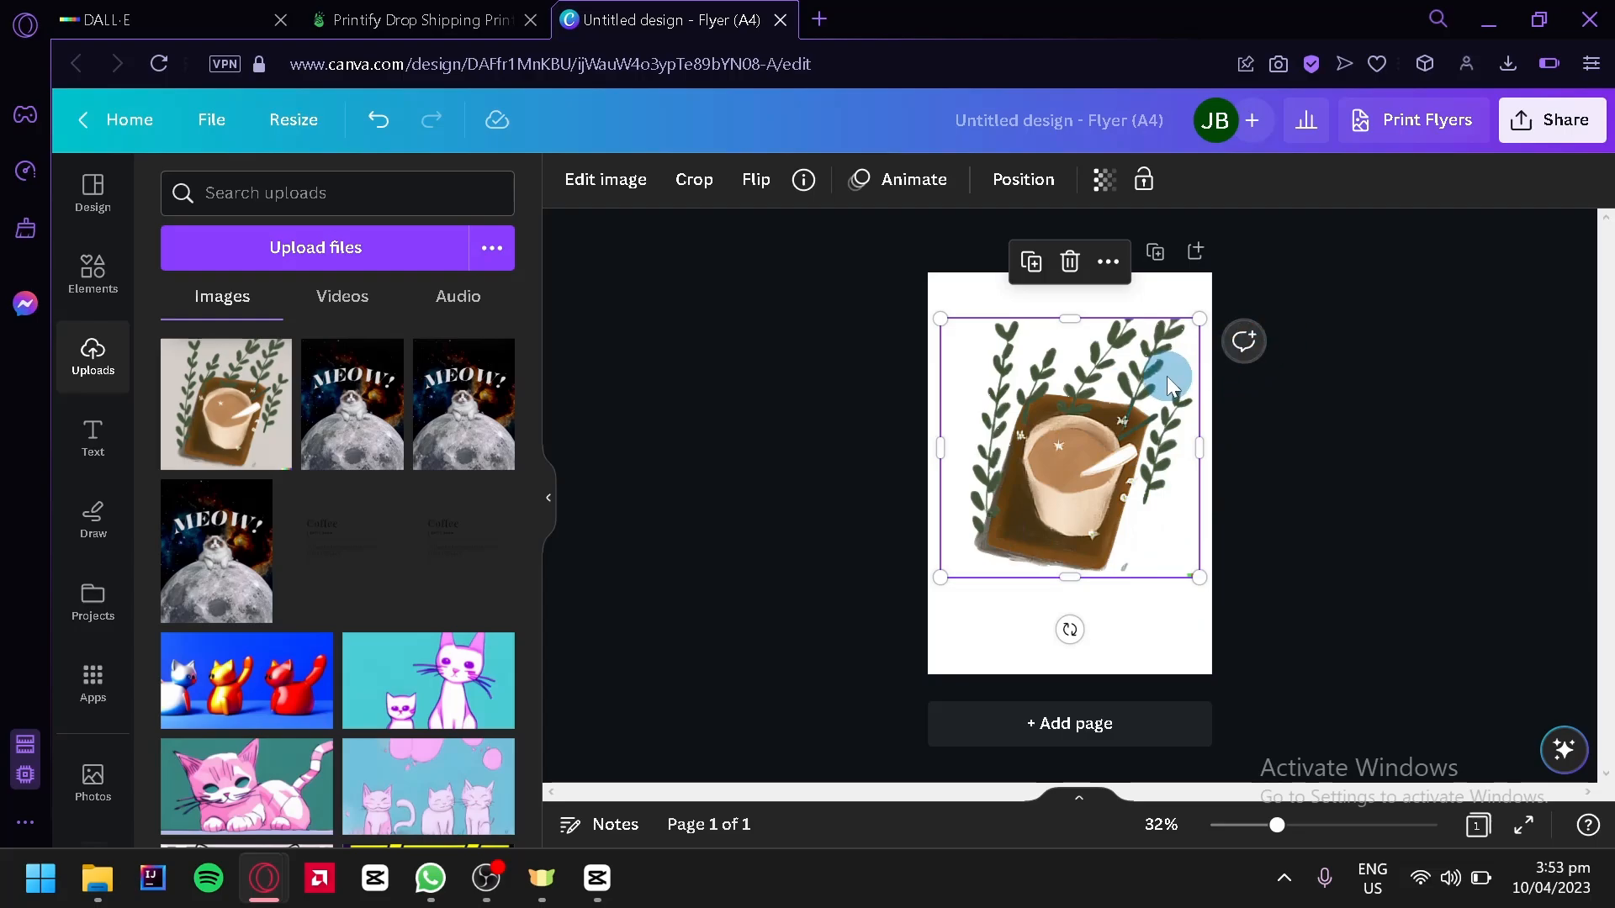
mouse_move(1171, 383)
left_mouse_down()
mouse_move(1153, 391)
mouse_move(1172, 394)
left_mouse_up()
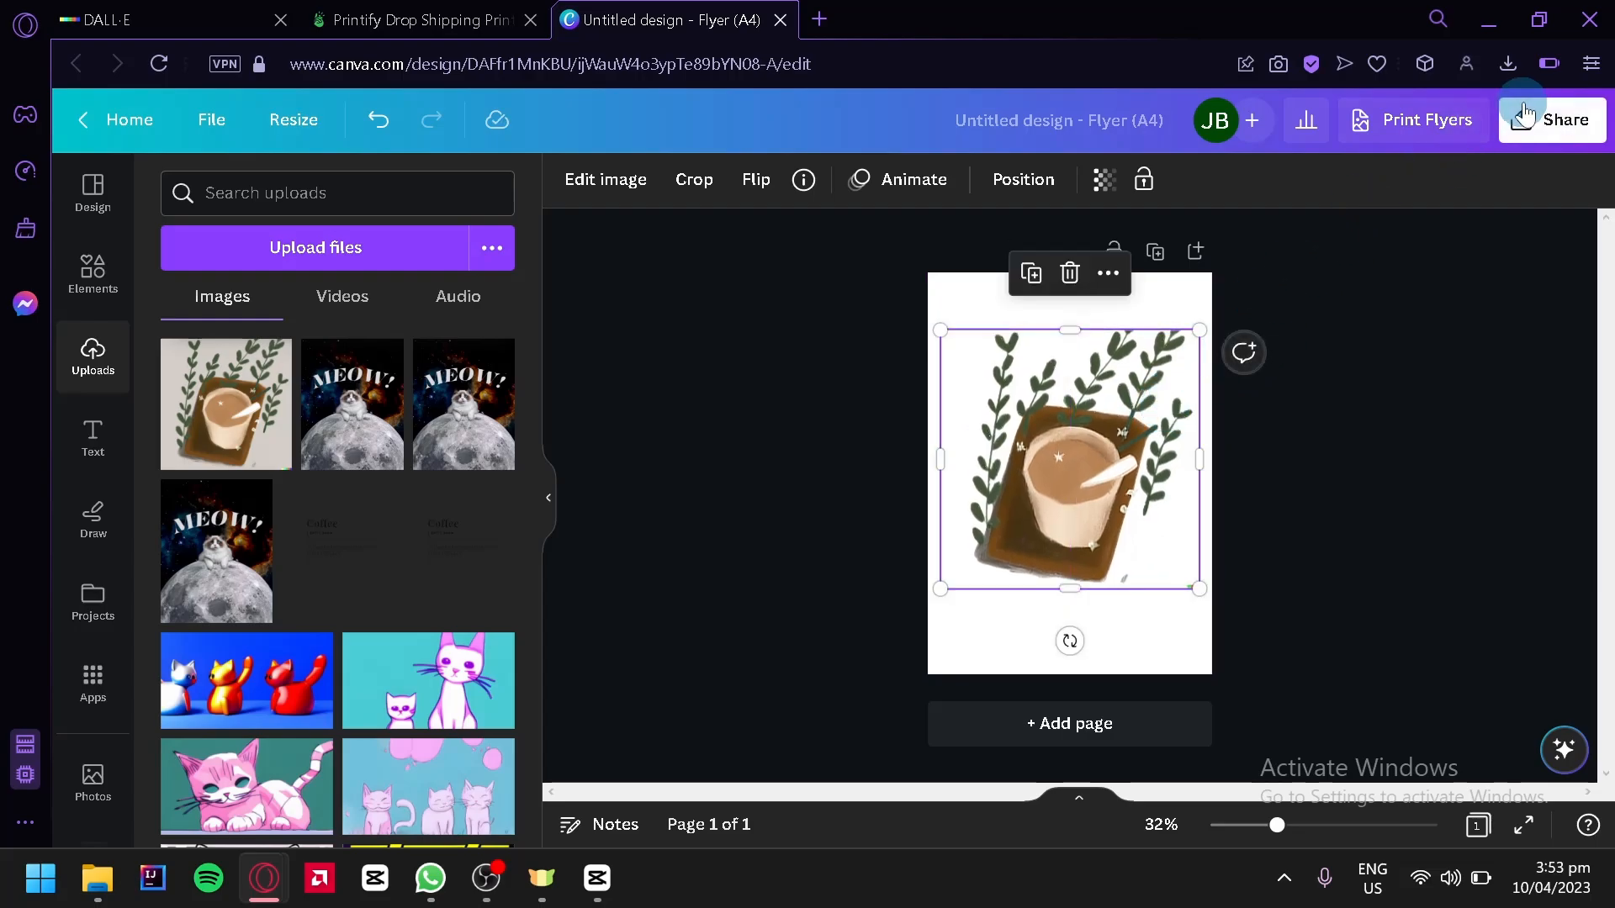
Download the design as a PNG with Transparent background enabled
left_click(1544, 126)
scroll(1445, 471, "down", 3)
left_click(1382, 557)
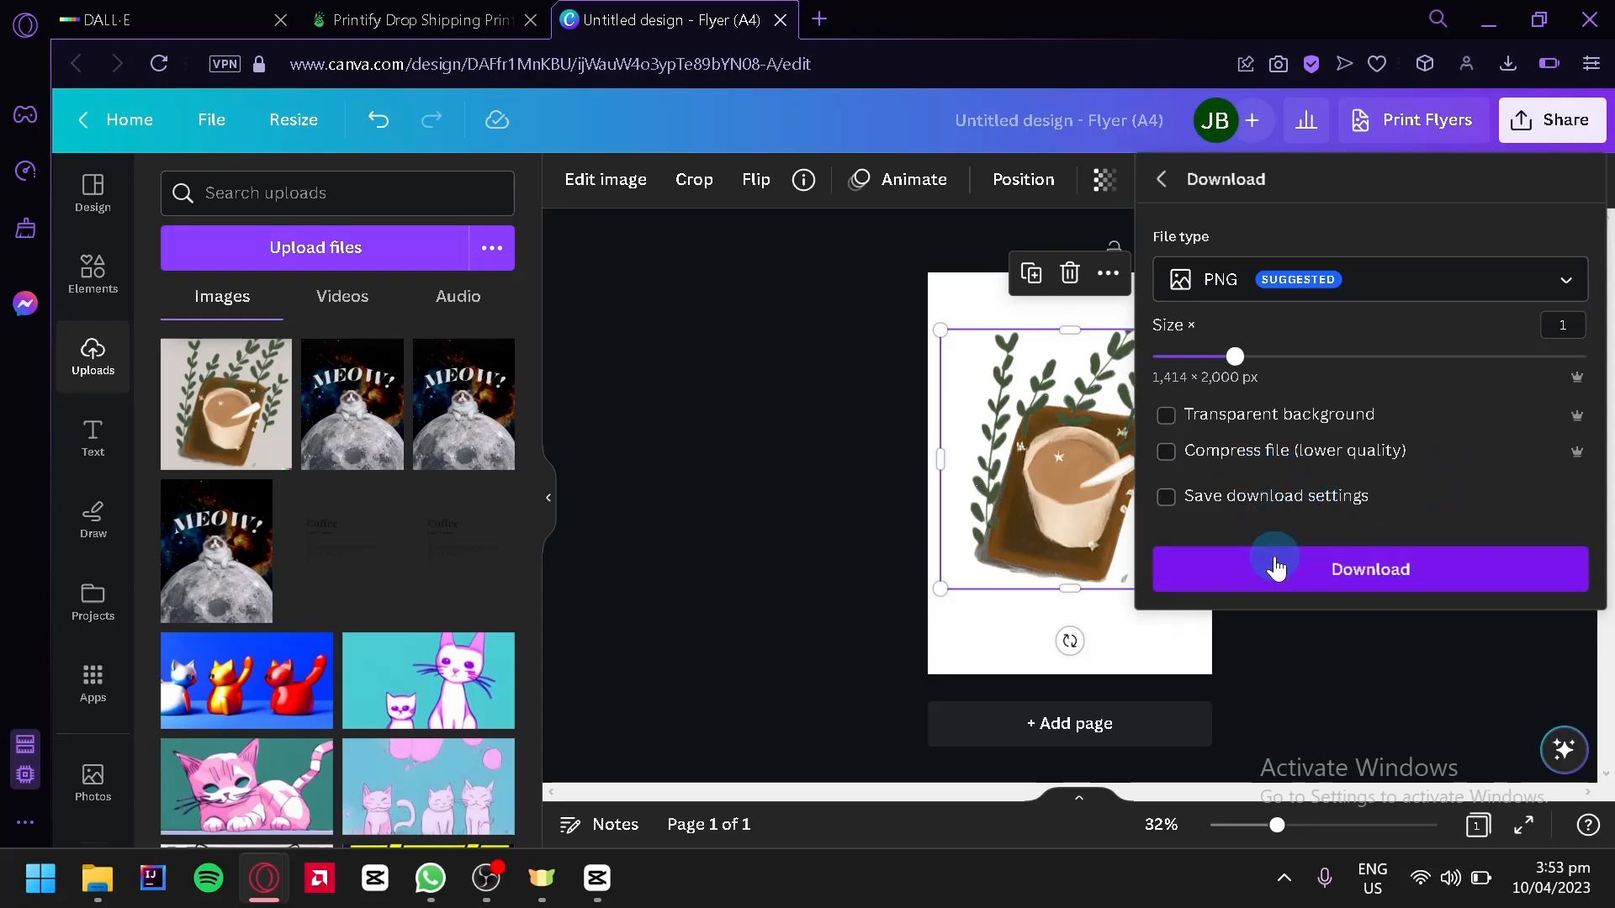
left_click(1279, 589)
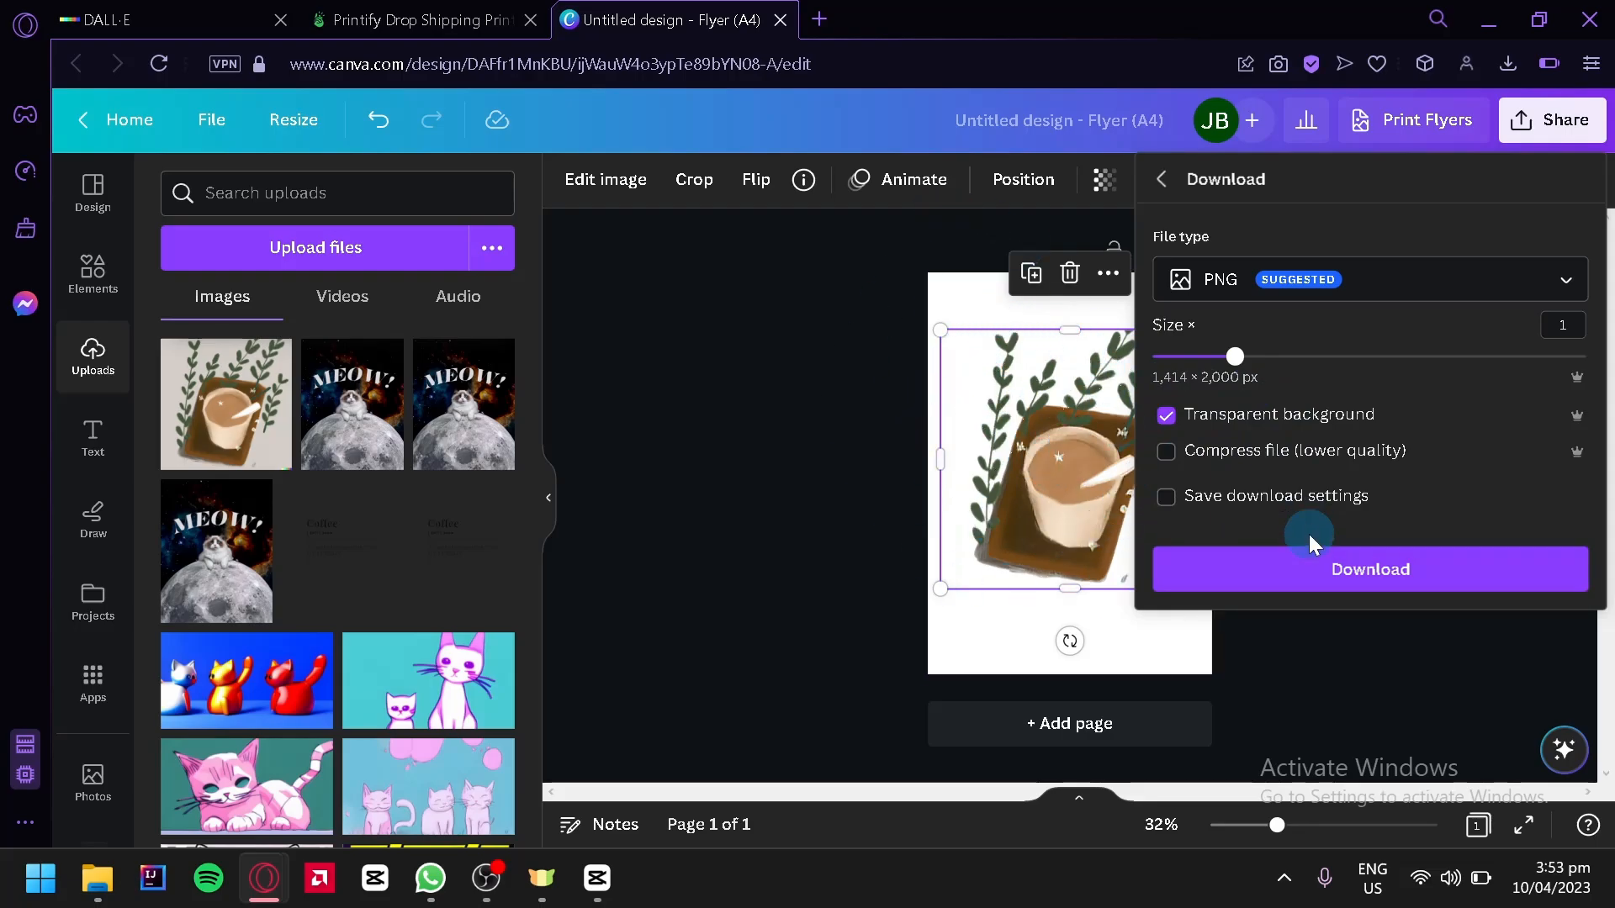
left_click(1315, 581)
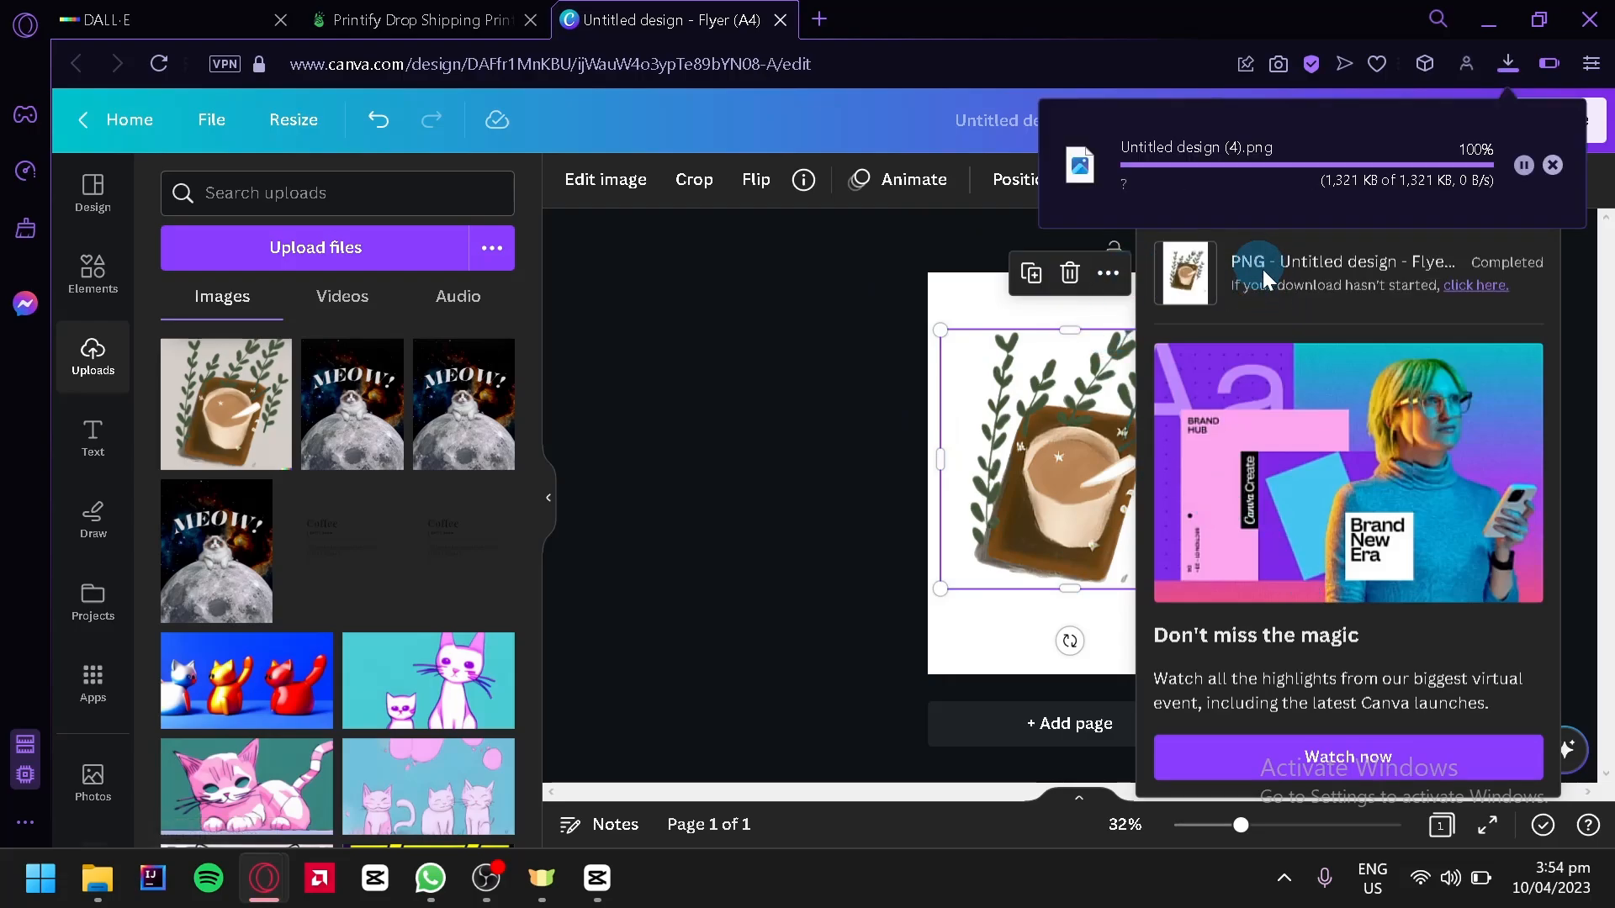
Replace the DALL-E image on the hoodie with the transparent Untitled design (4).png file
left_click(459, 16)
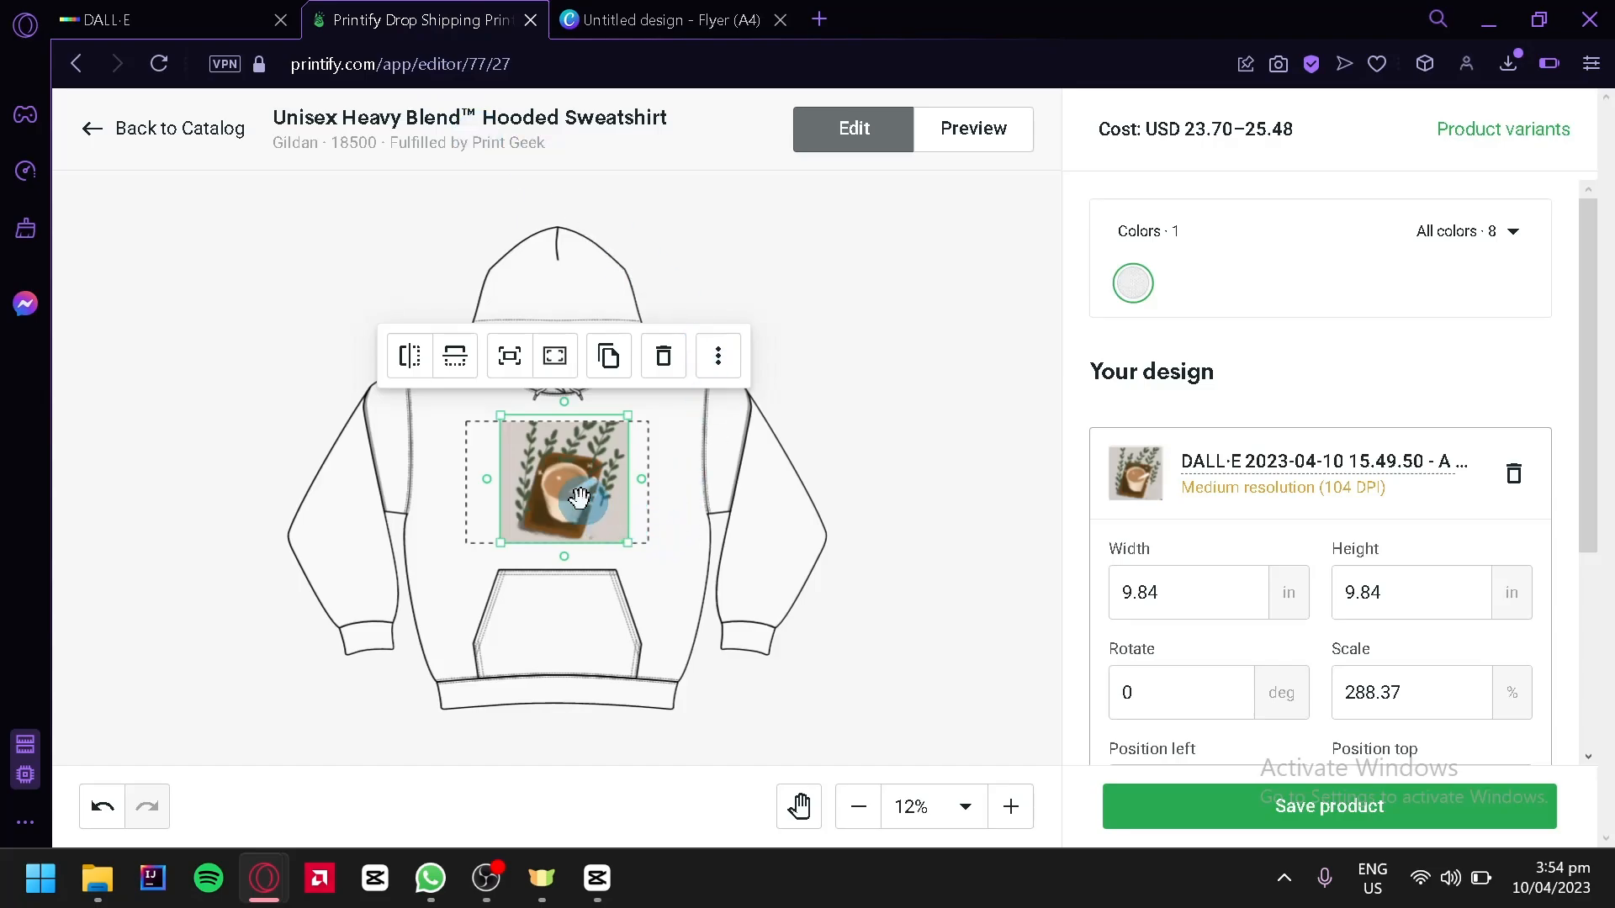
left_click(665, 354)
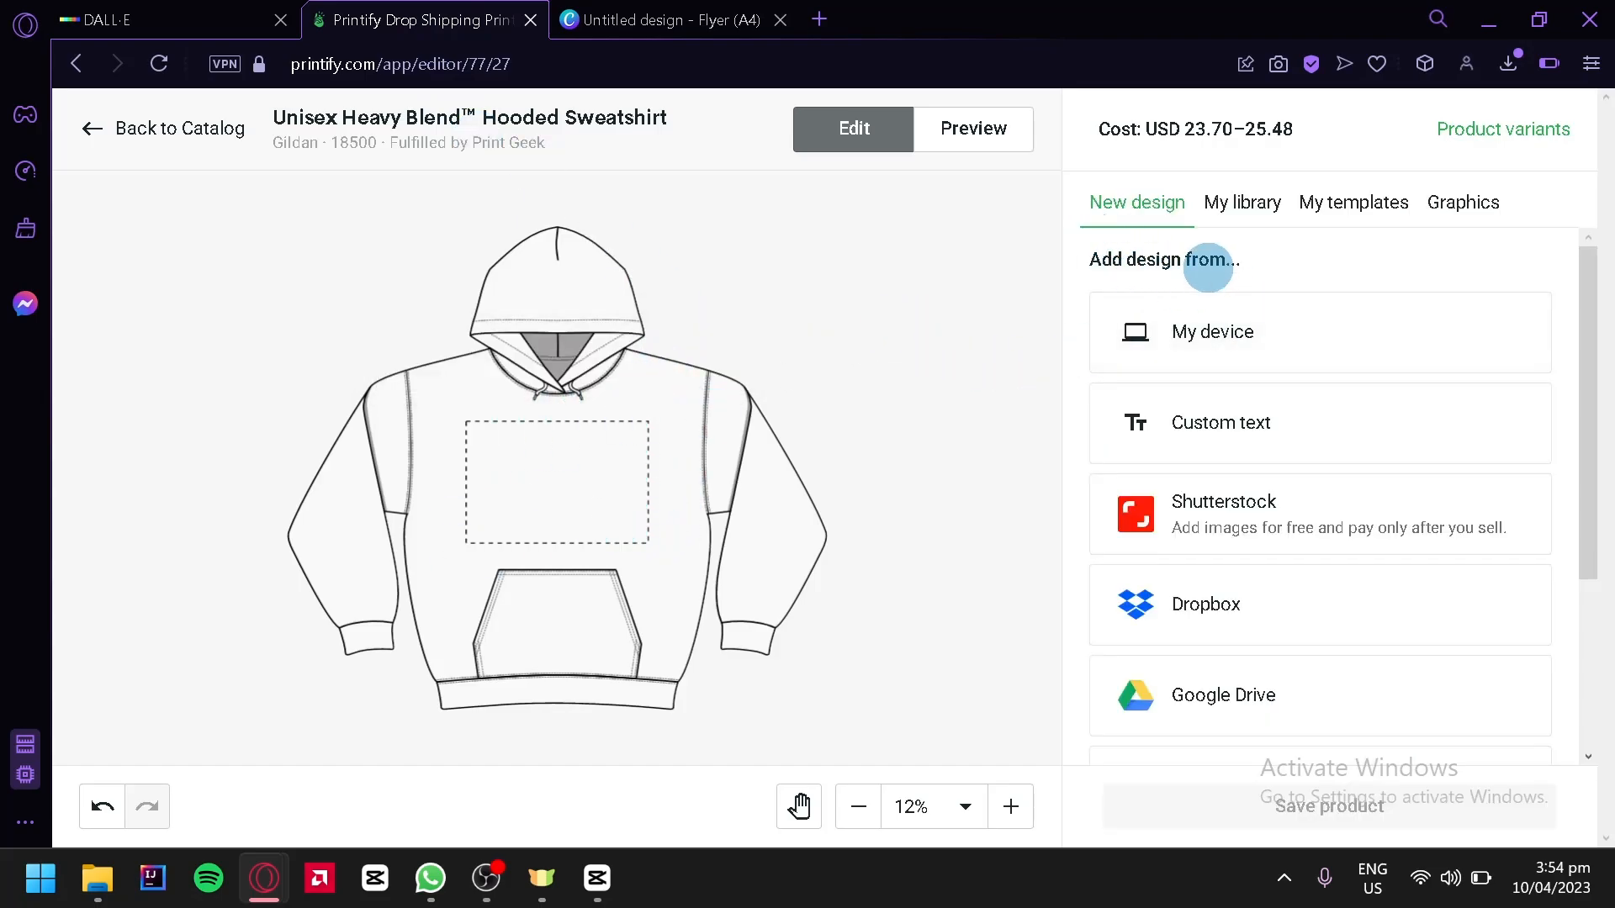
left_click(1514, 71)
left_click_drag(1093, 252, 594, 482)
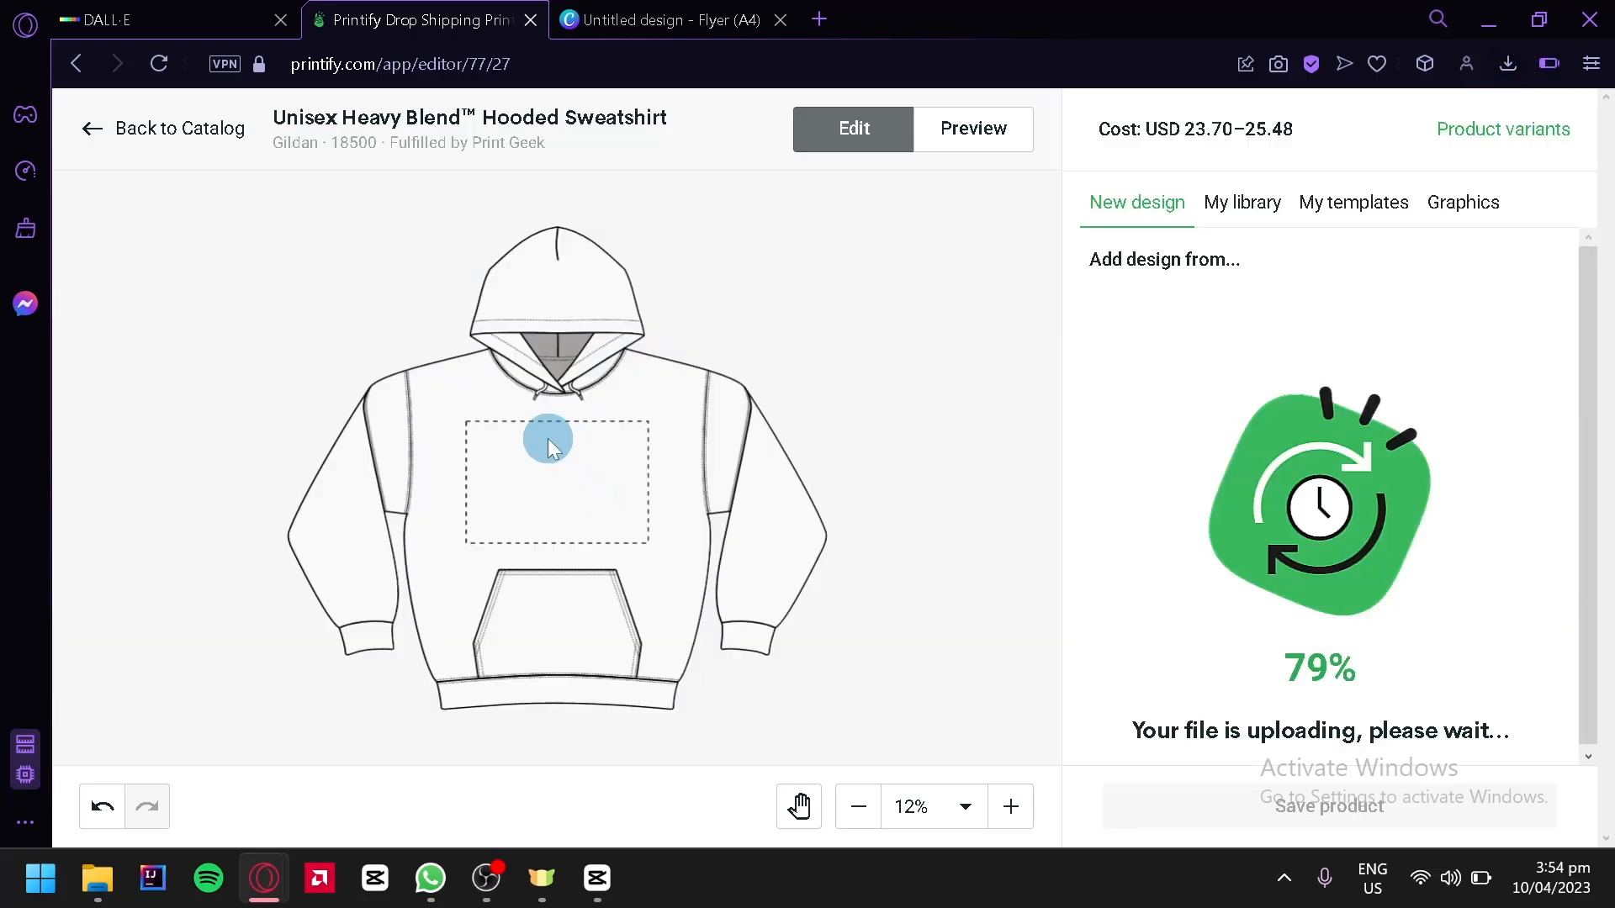
left_click_drag(562, 497, 563, 507)
Reposition the new design within the hoodie's front print area
scroll(685, 569, "up", 4)
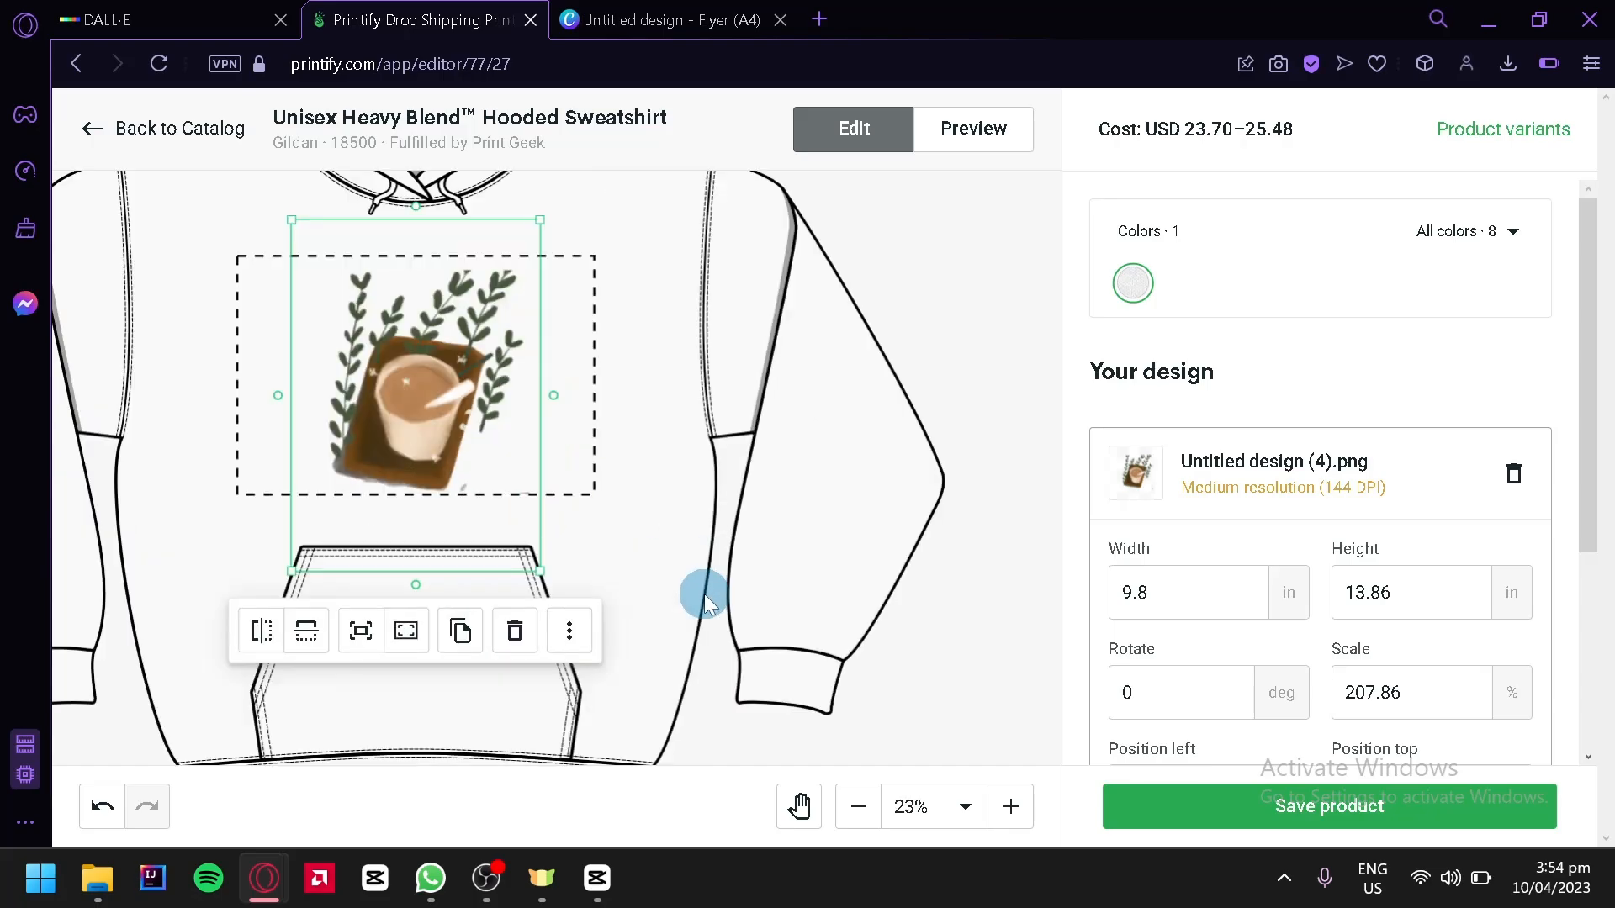
left_click(721, 541)
left_click_drag(702, 519, 924, 620)
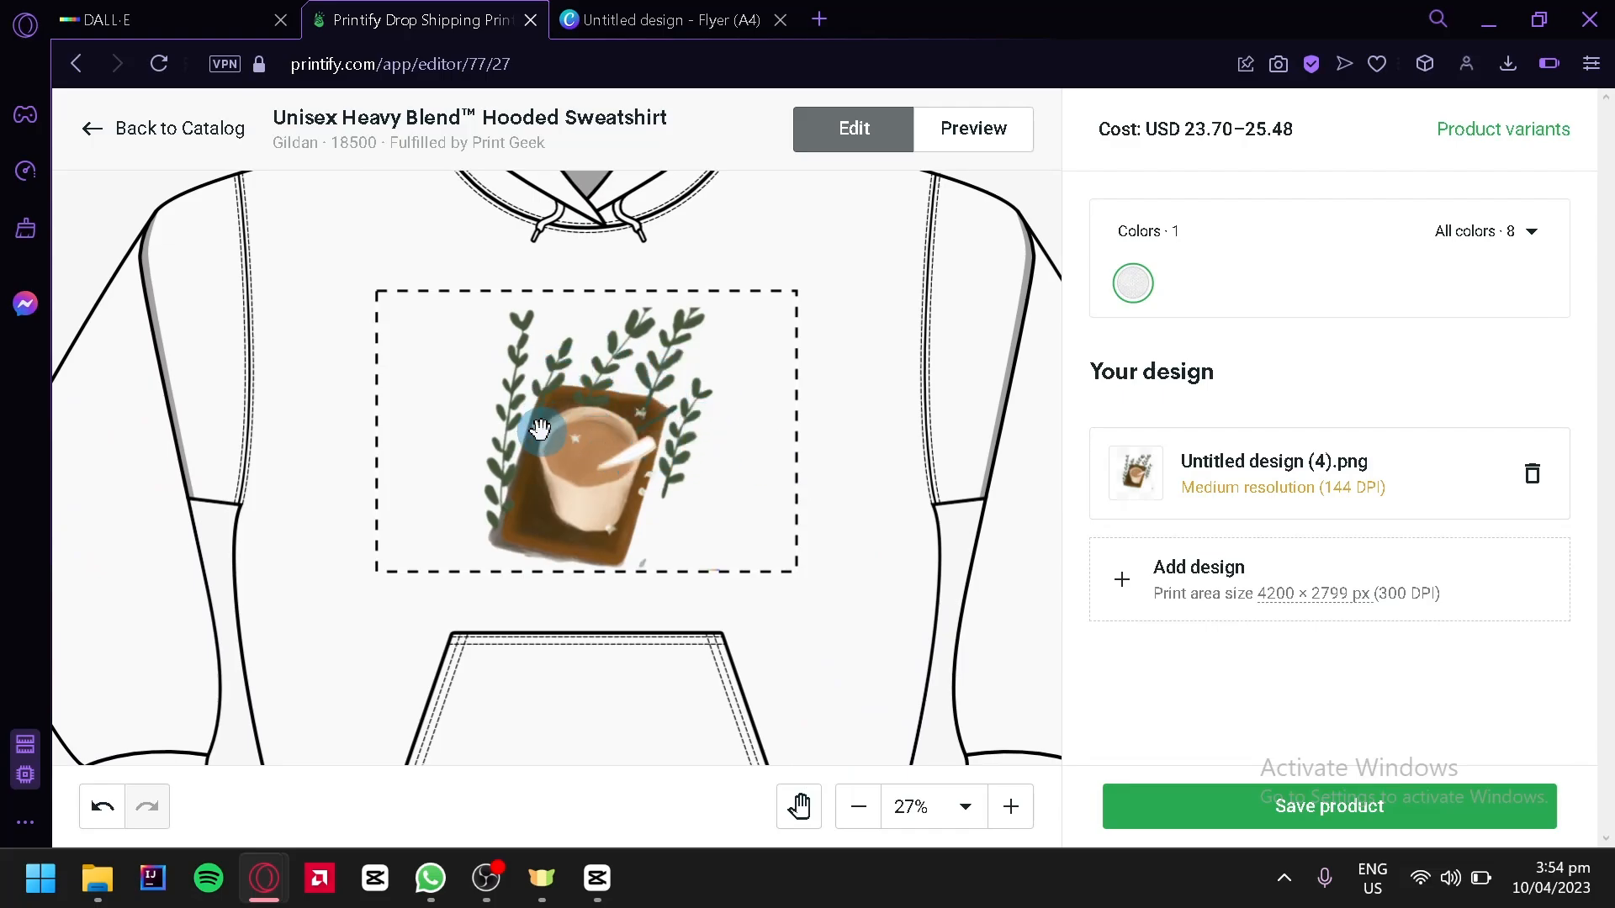
Preview the hoodie mockups, viewing the Person 1 and Context 2 views
left_click(962, 148)
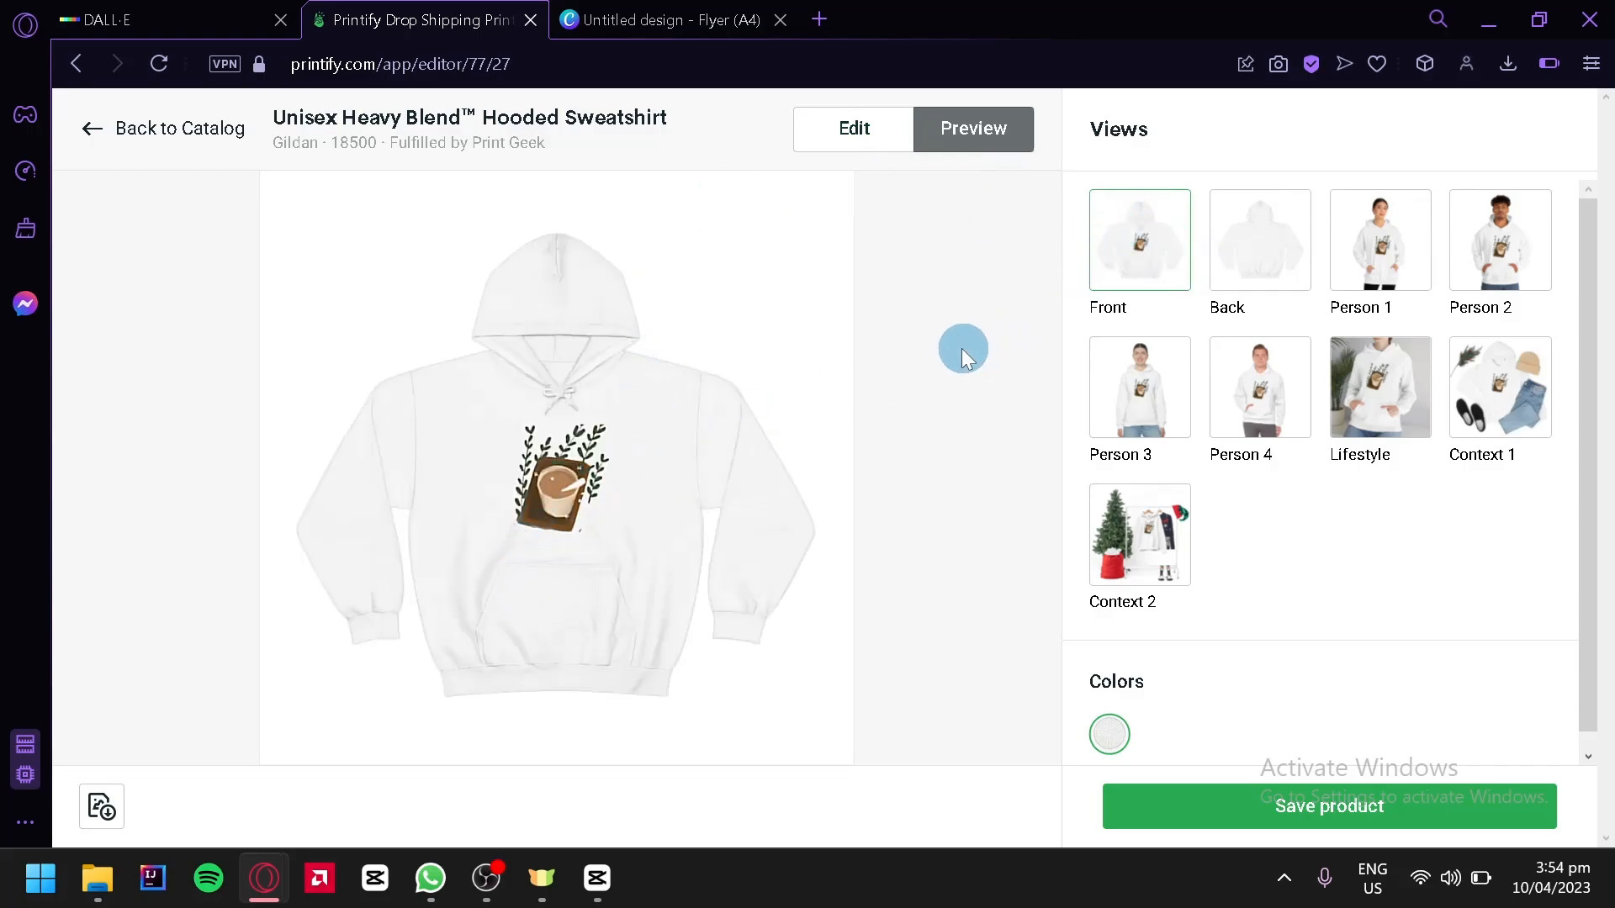
left_click(1380, 284)
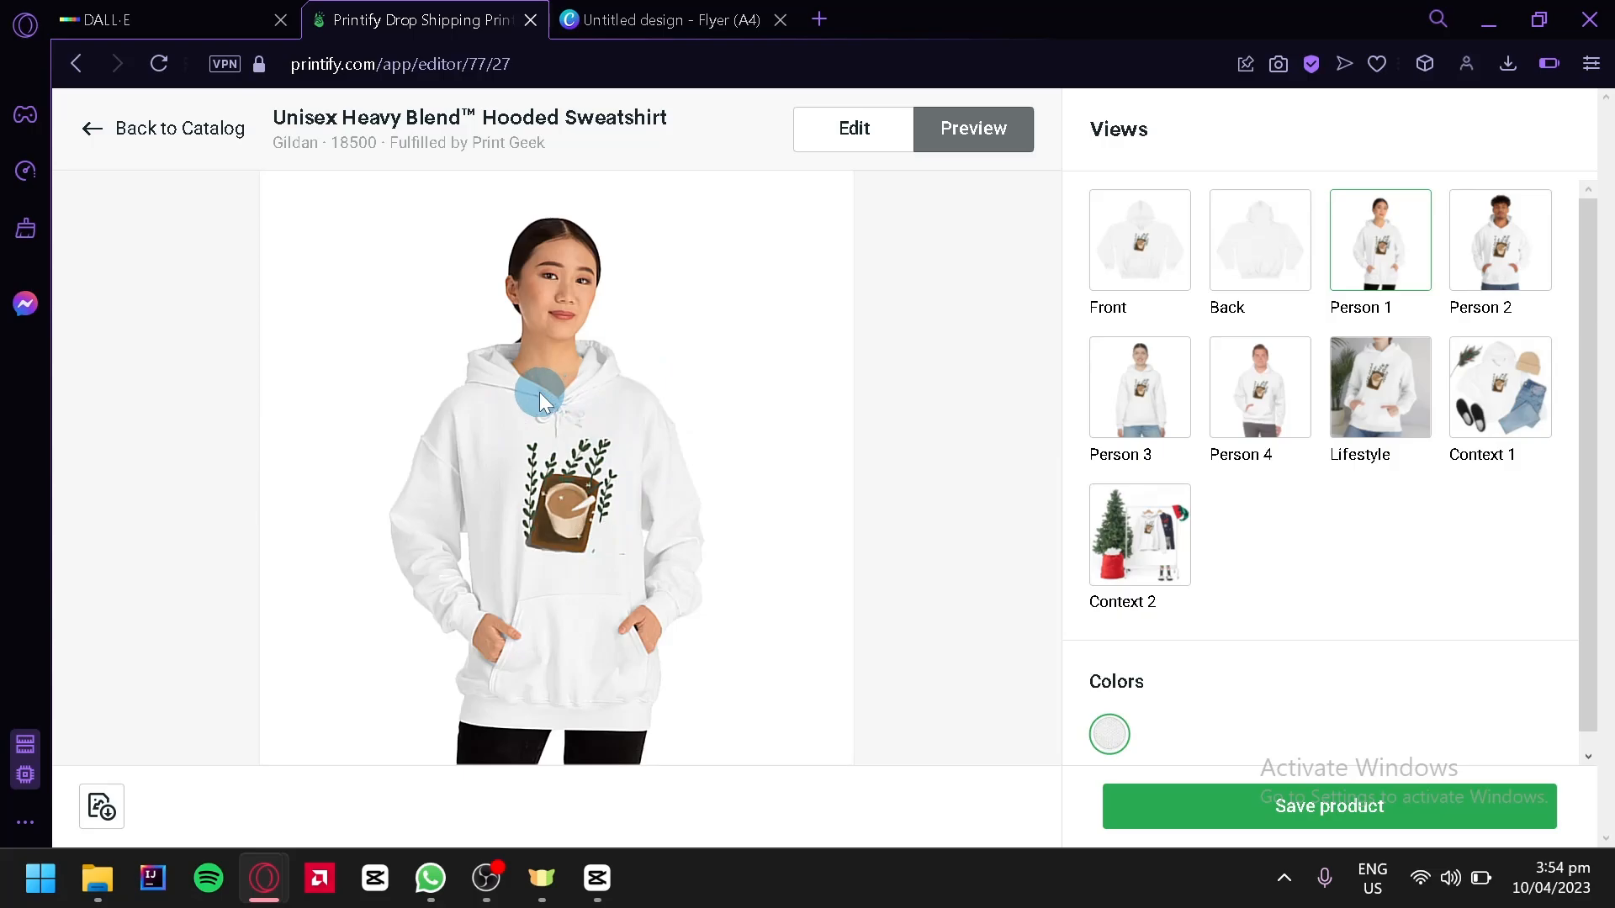
left_click(1121, 571)
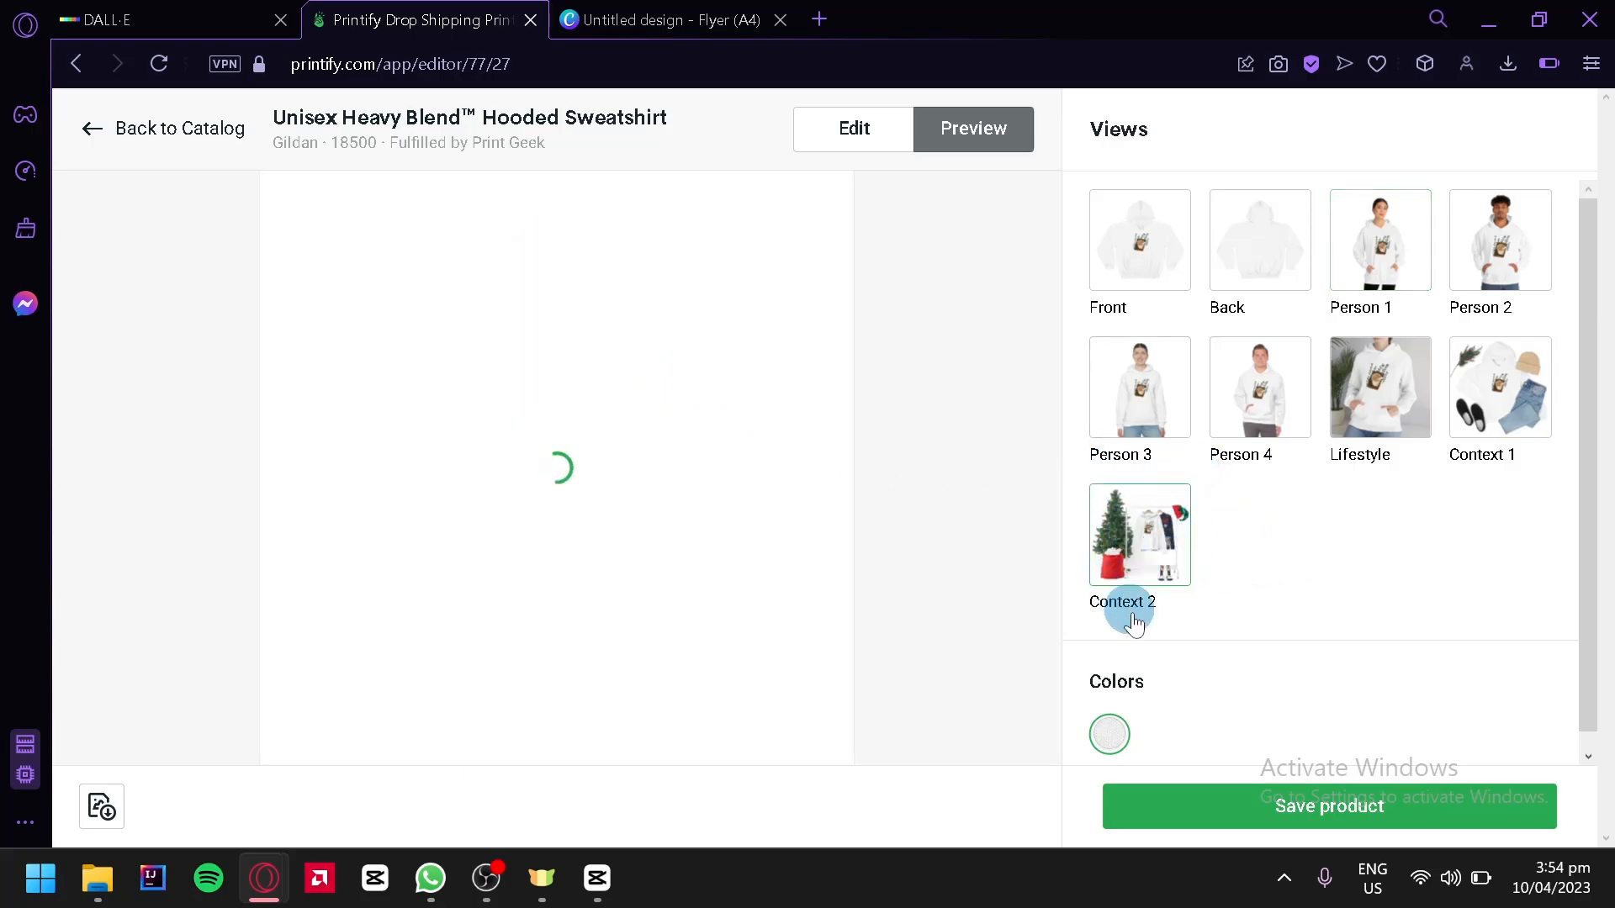
scroll(1130, 645, "down", 1)
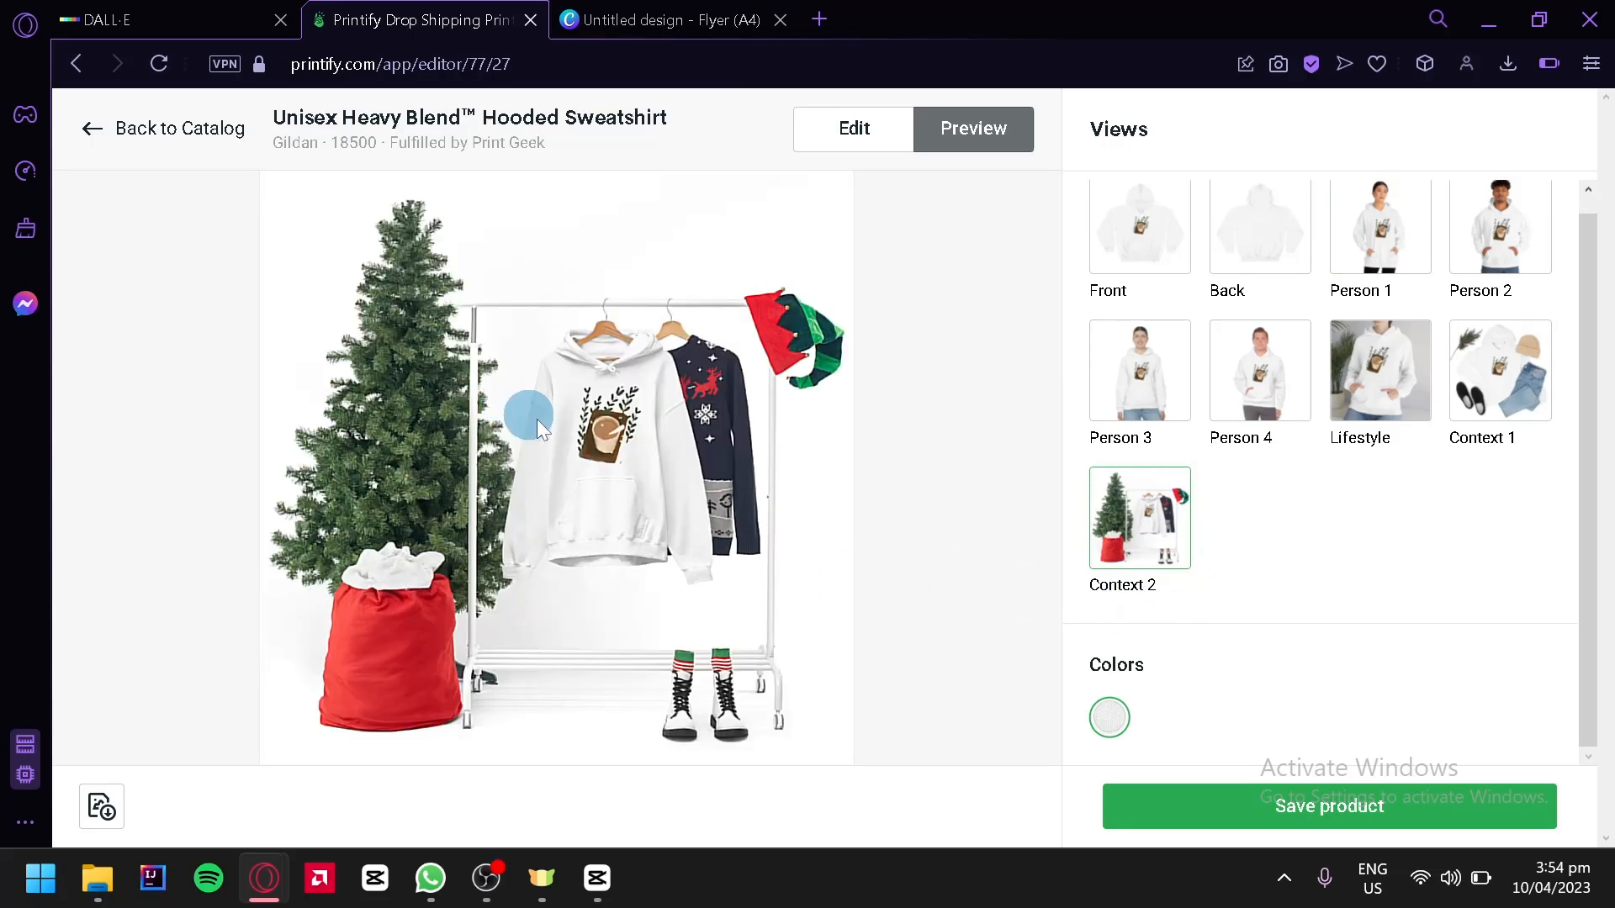
Return to editing and enable all eight hoodie colours: Black, Sport Grey, Irish Green, Dark Heather, Royal, Navy and Red alongside White
left_click(852, 127)
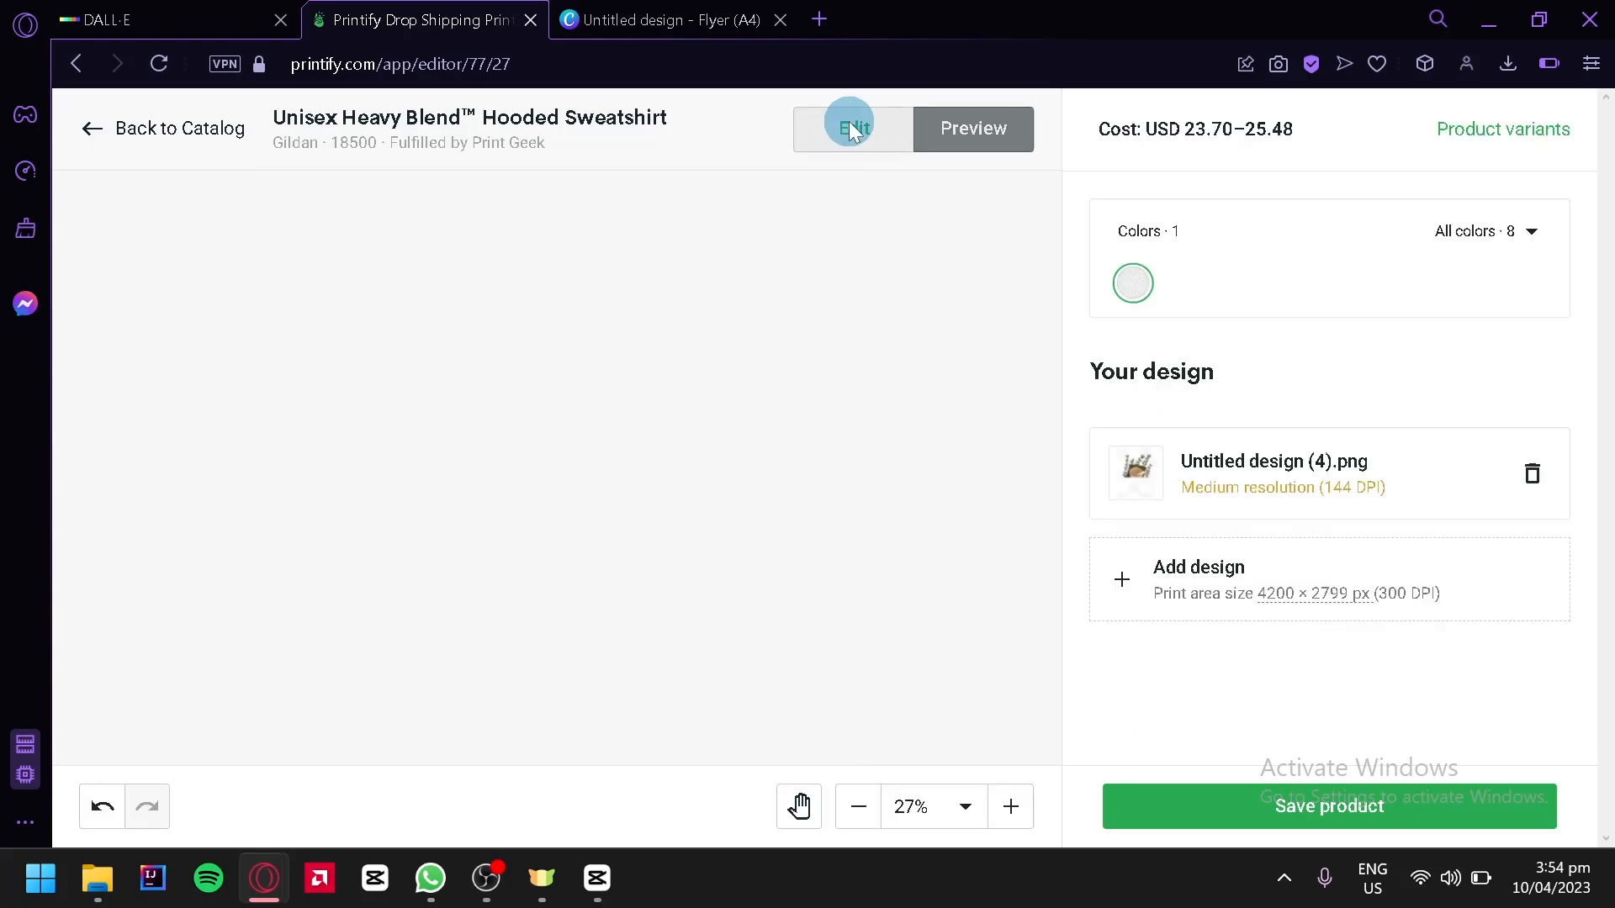
left_click(1529, 228)
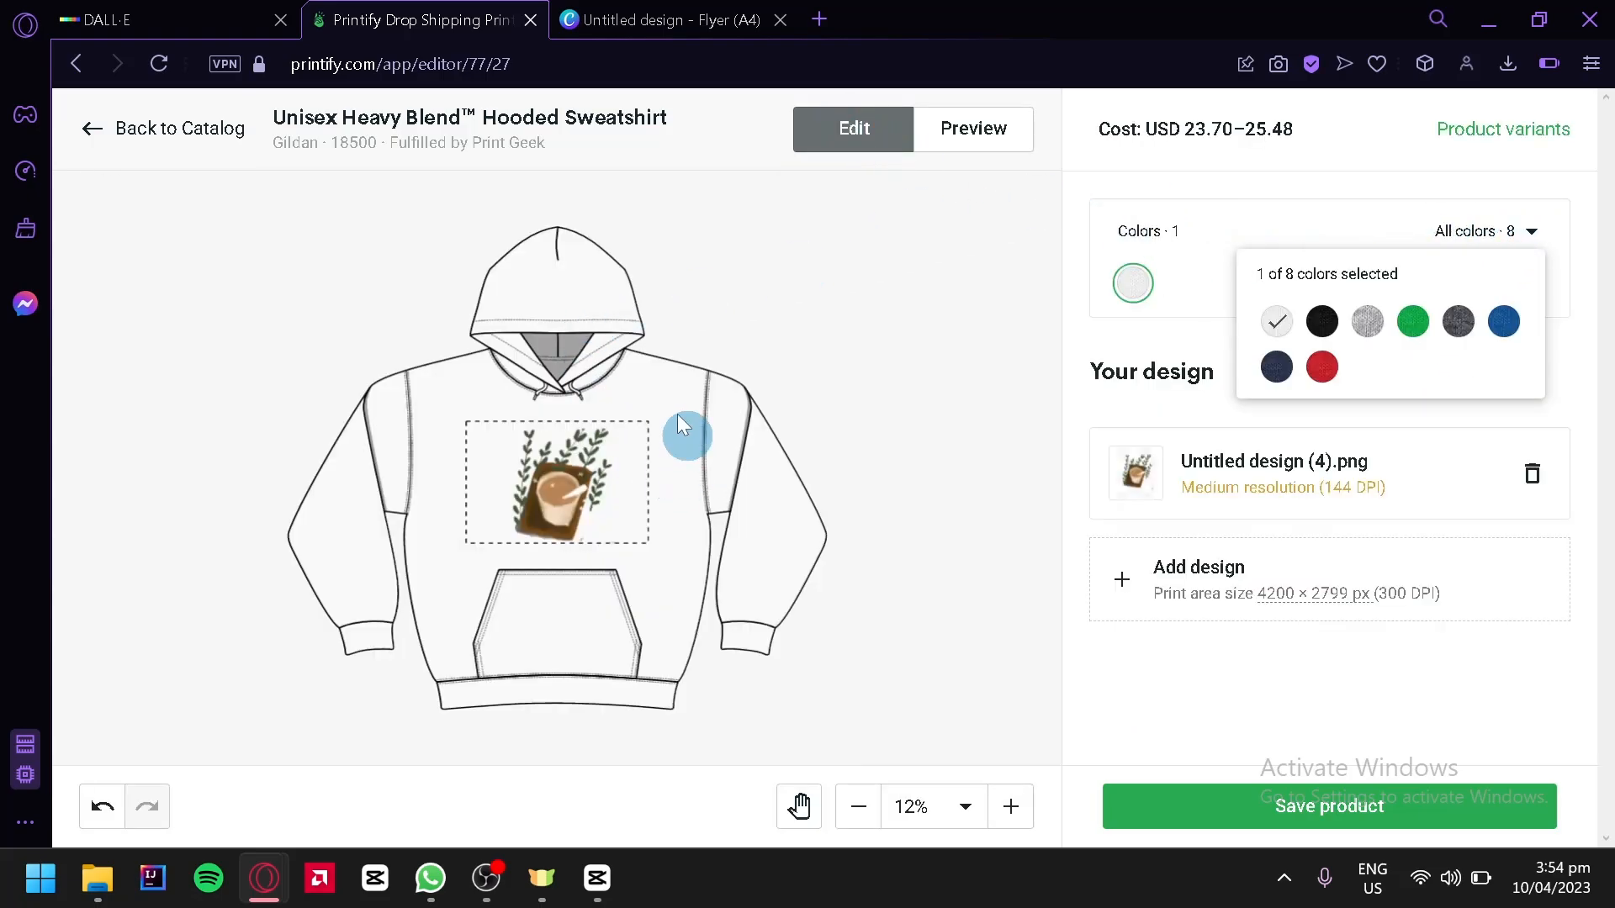
left_click(1322, 321)
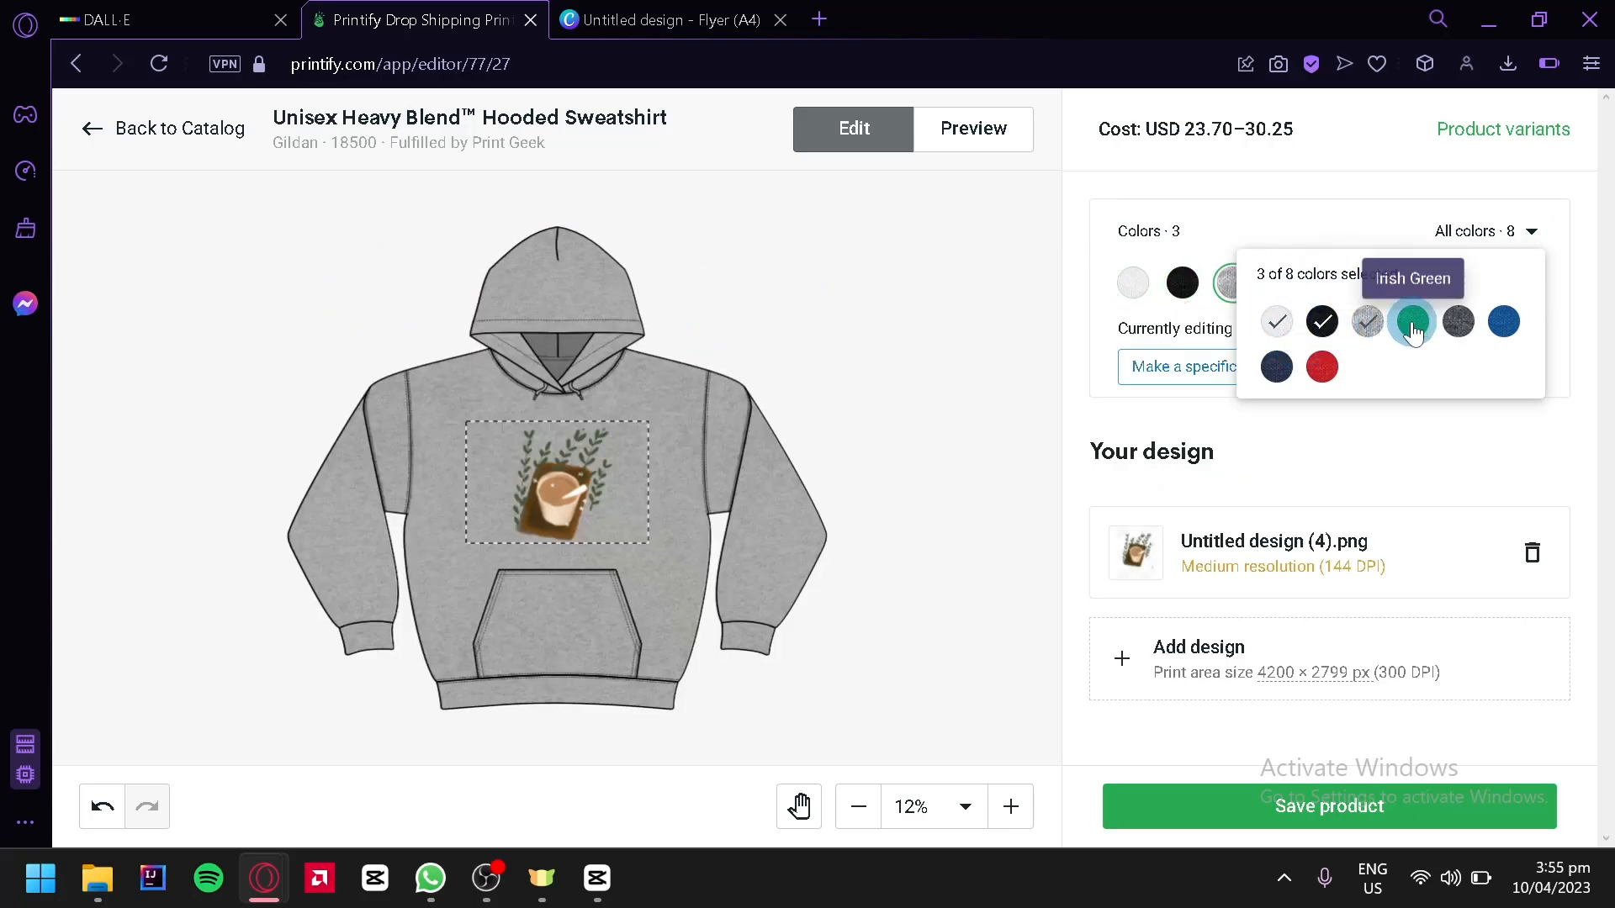
left_click(1414, 323)
left_click(1458, 324)
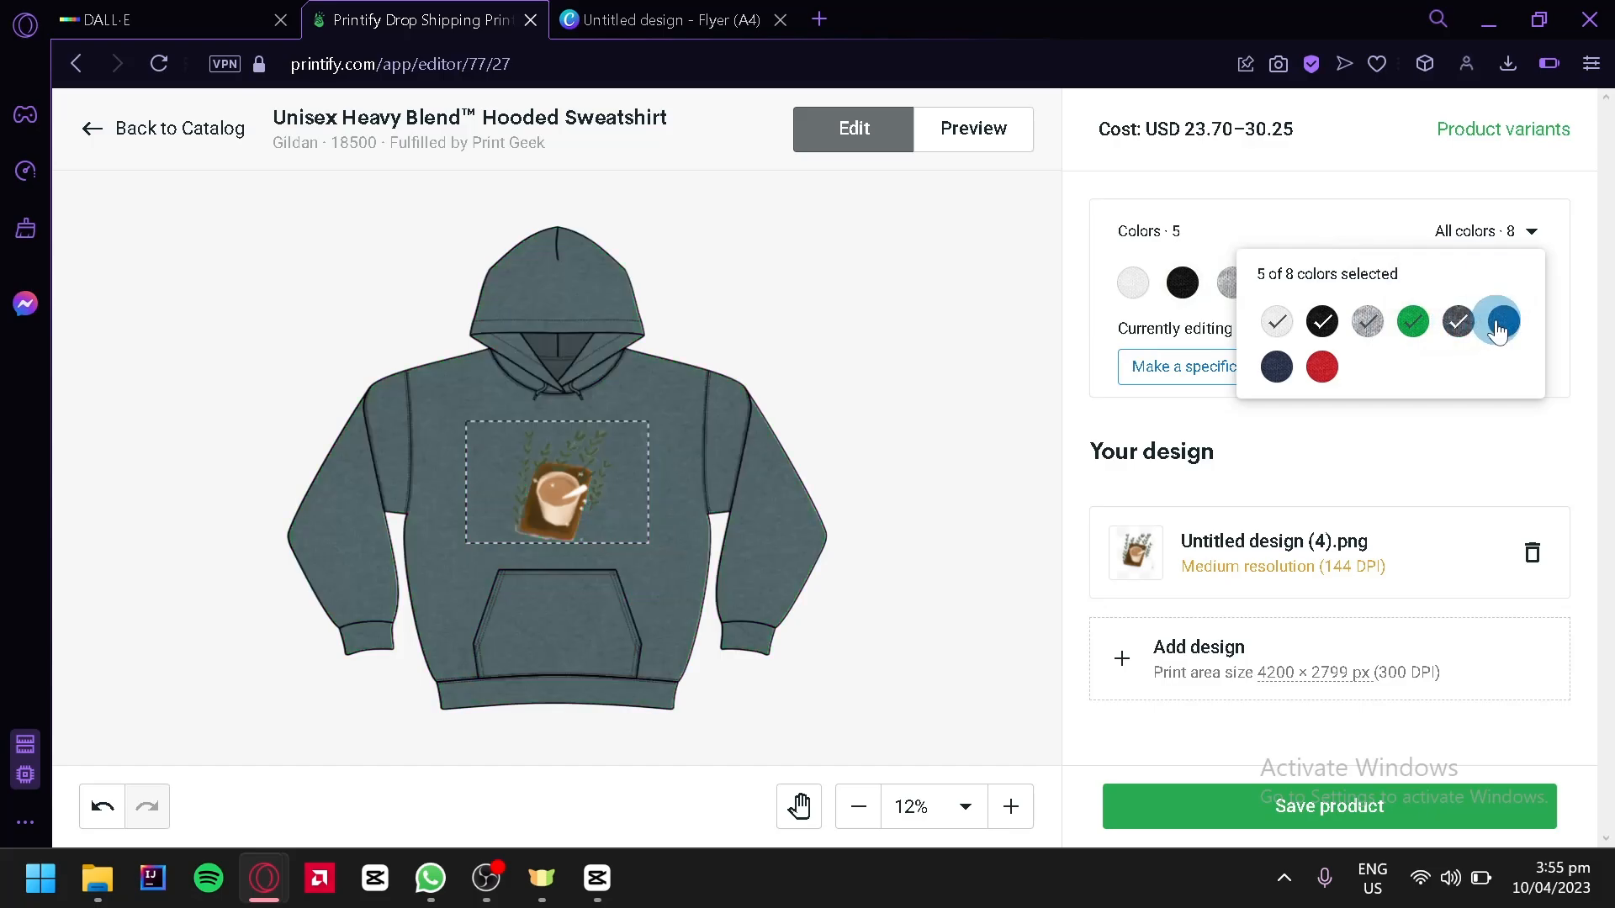
left_click(1504, 321)
left_click(1276, 370)
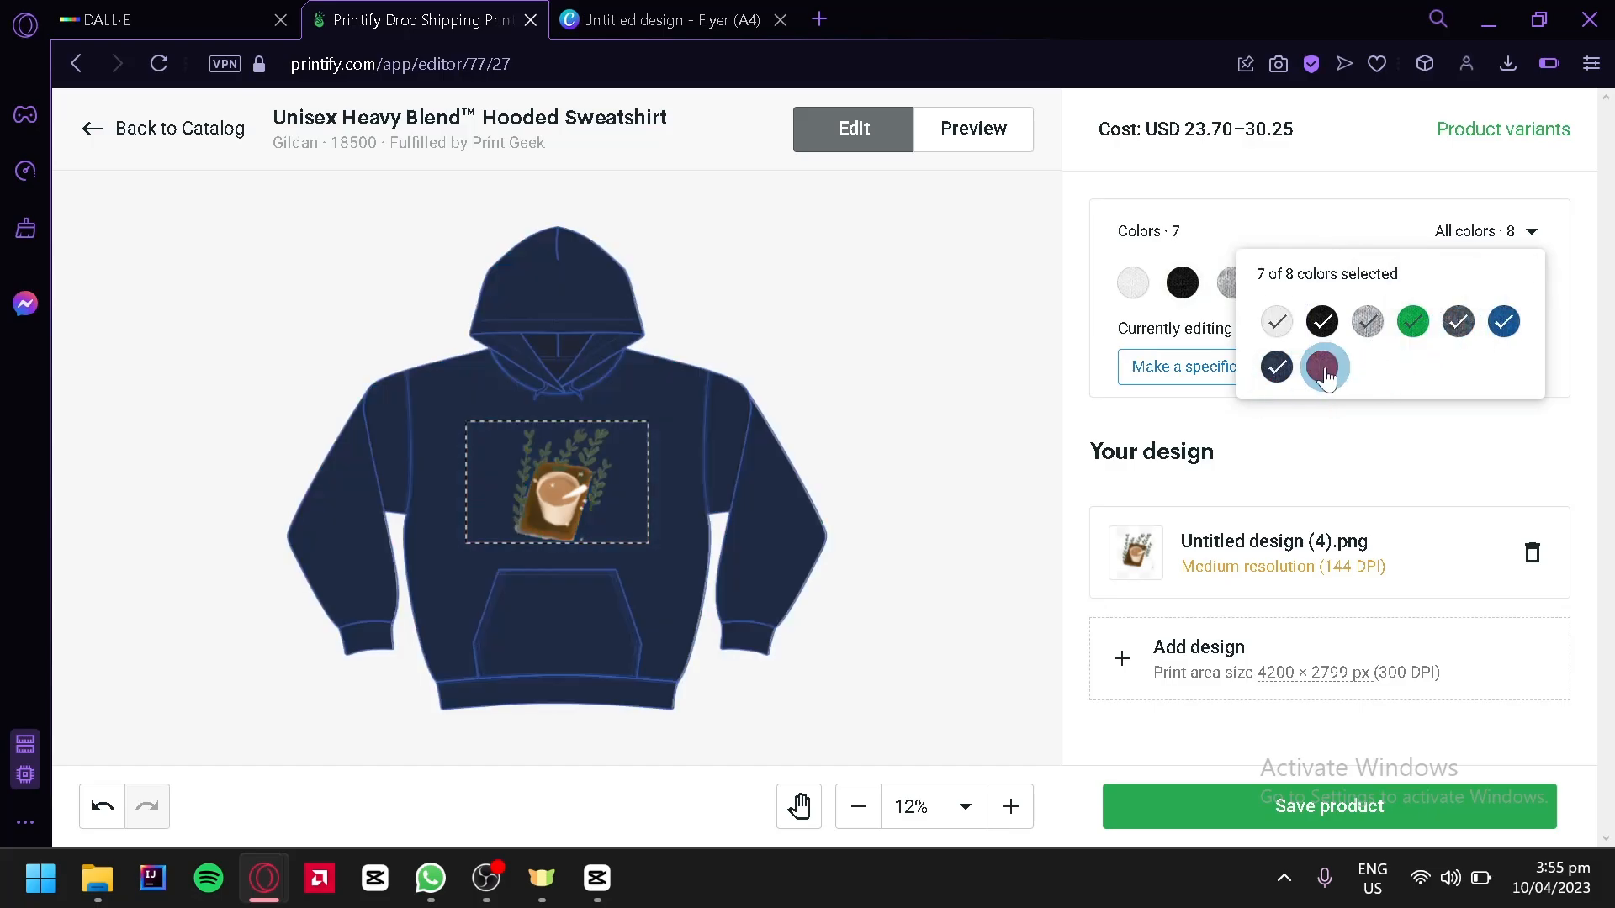
left_click(1322, 369)
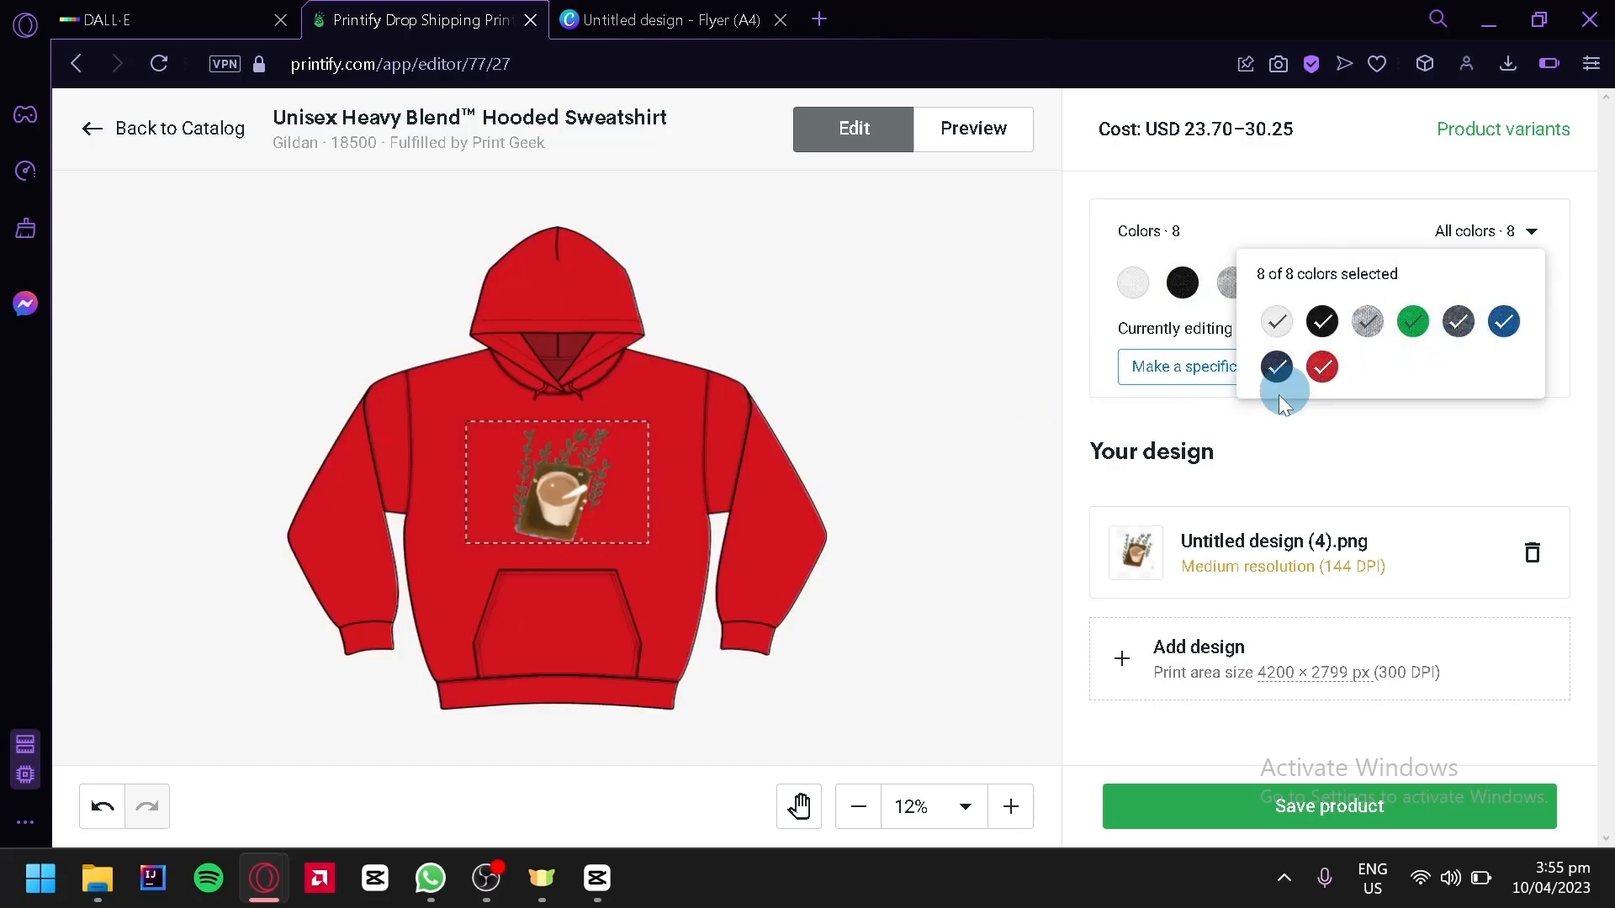
left_click(1179, 426)
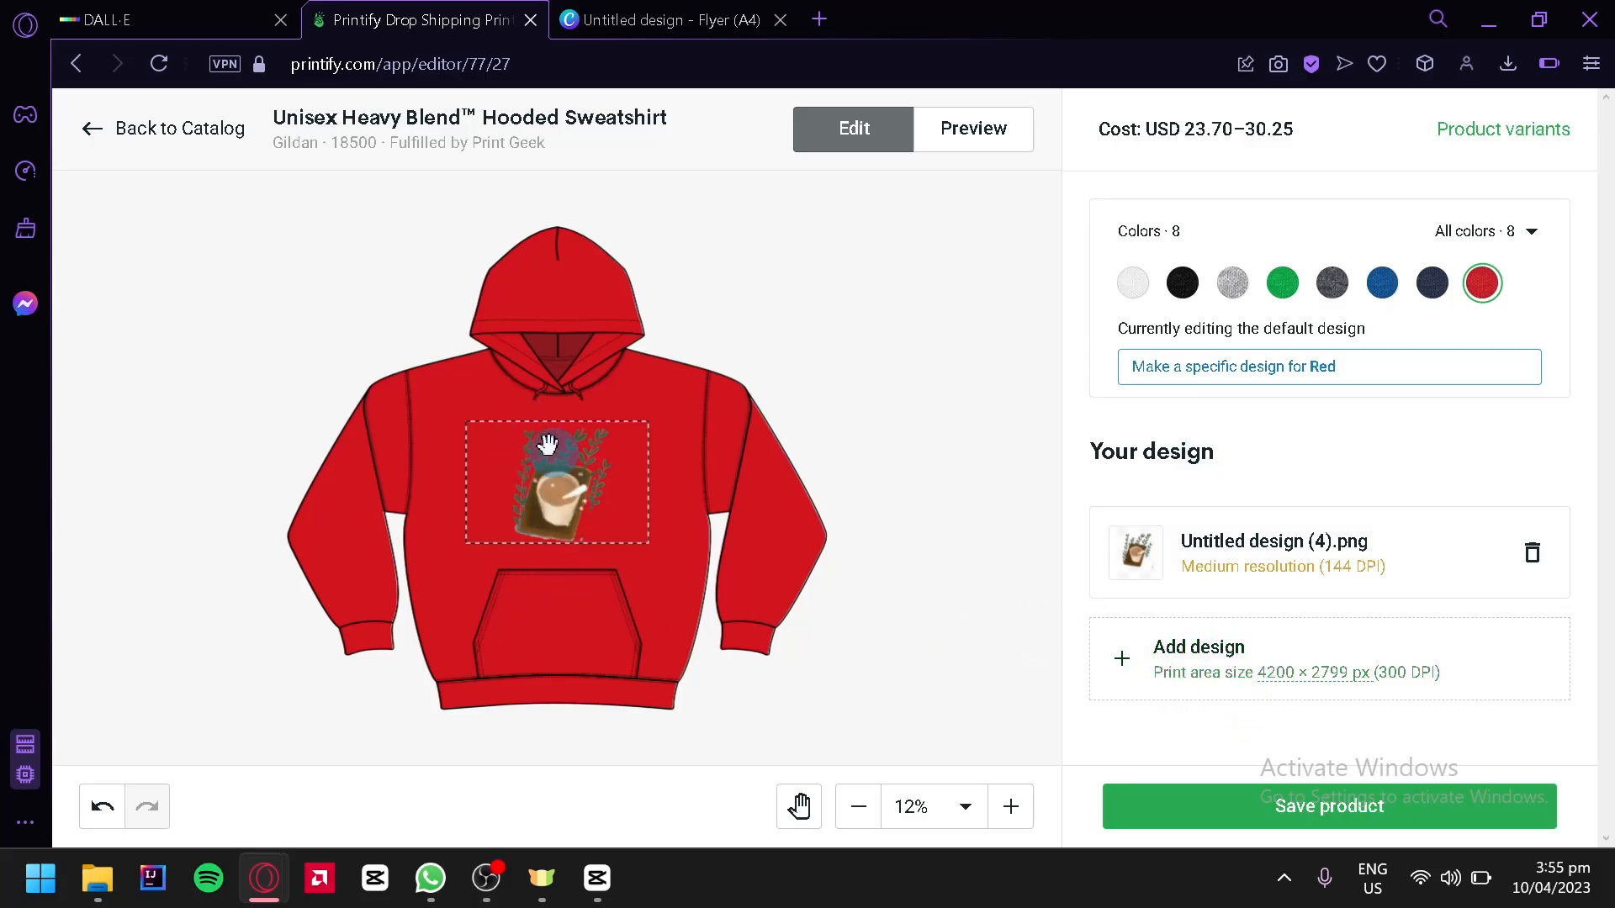
Switch the editing preview to the White colour and save the product
left_click(1133, 283)
left_click(1300, 817)
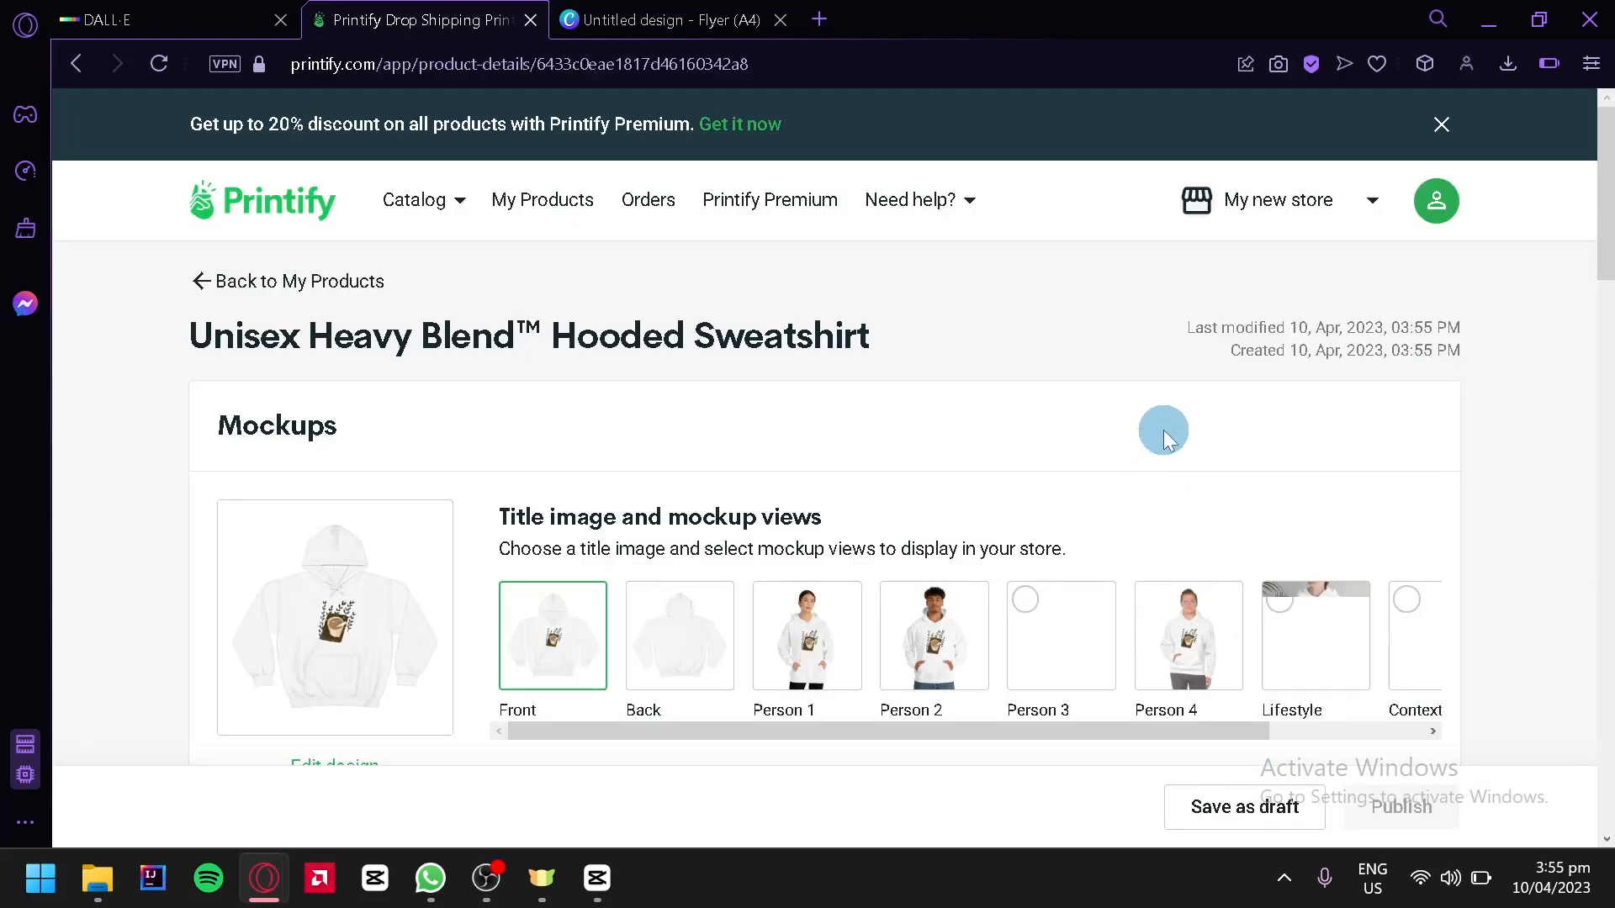
Choose the Lifestyle mockup as the product's title image, keeping White as the title image colour
scroll(1163, 430, "down", 2)
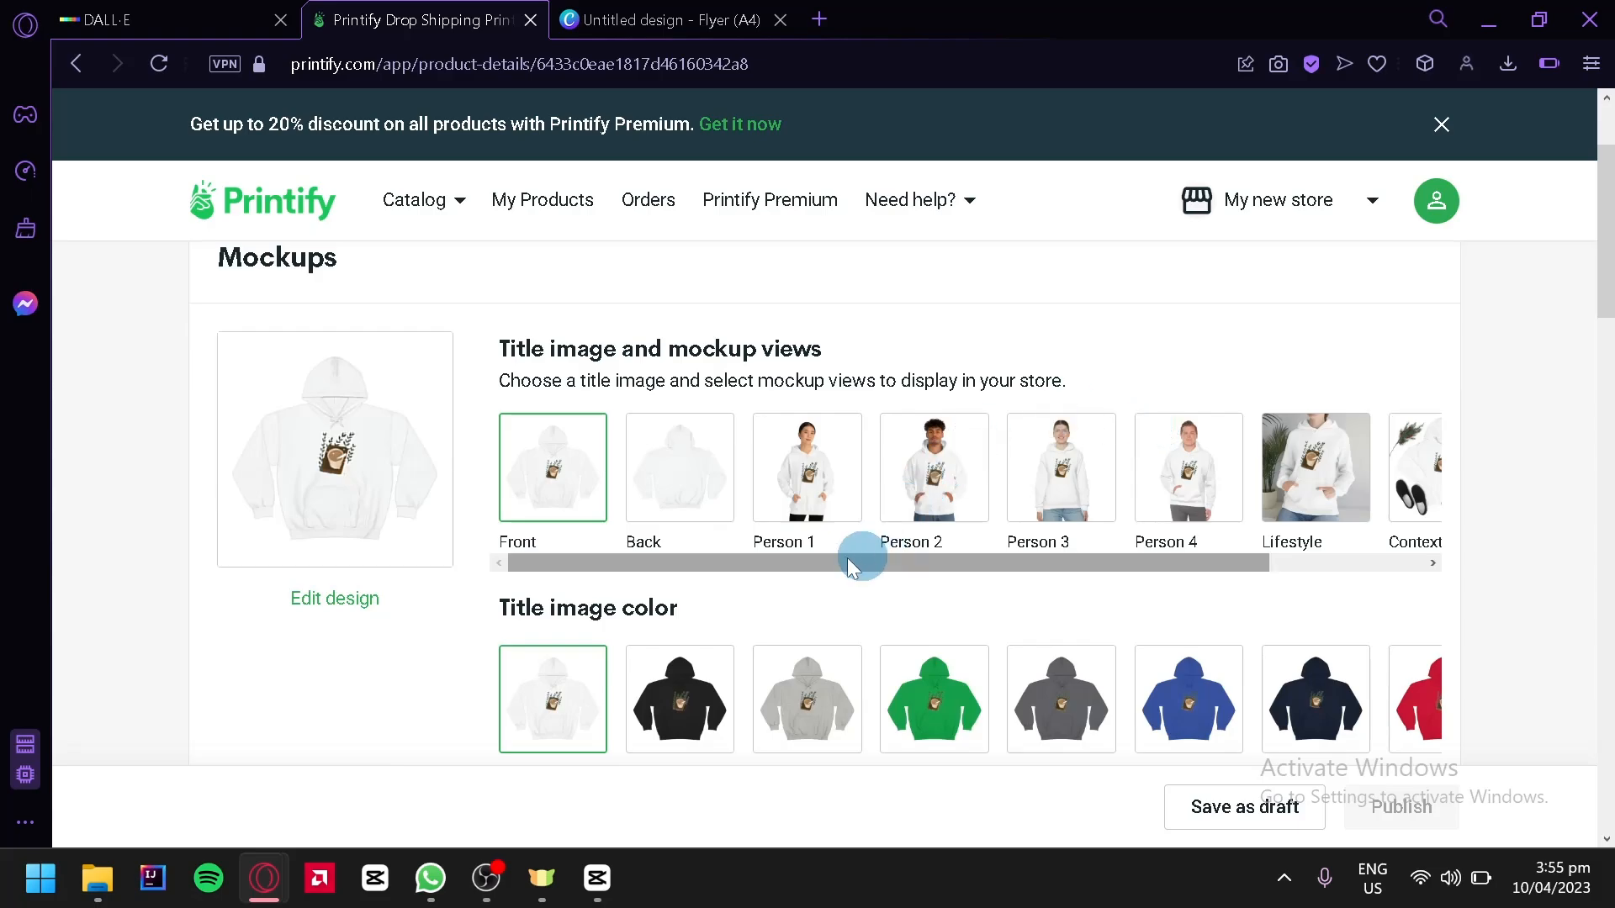
left_click_drag(572, 562, 829, 566)
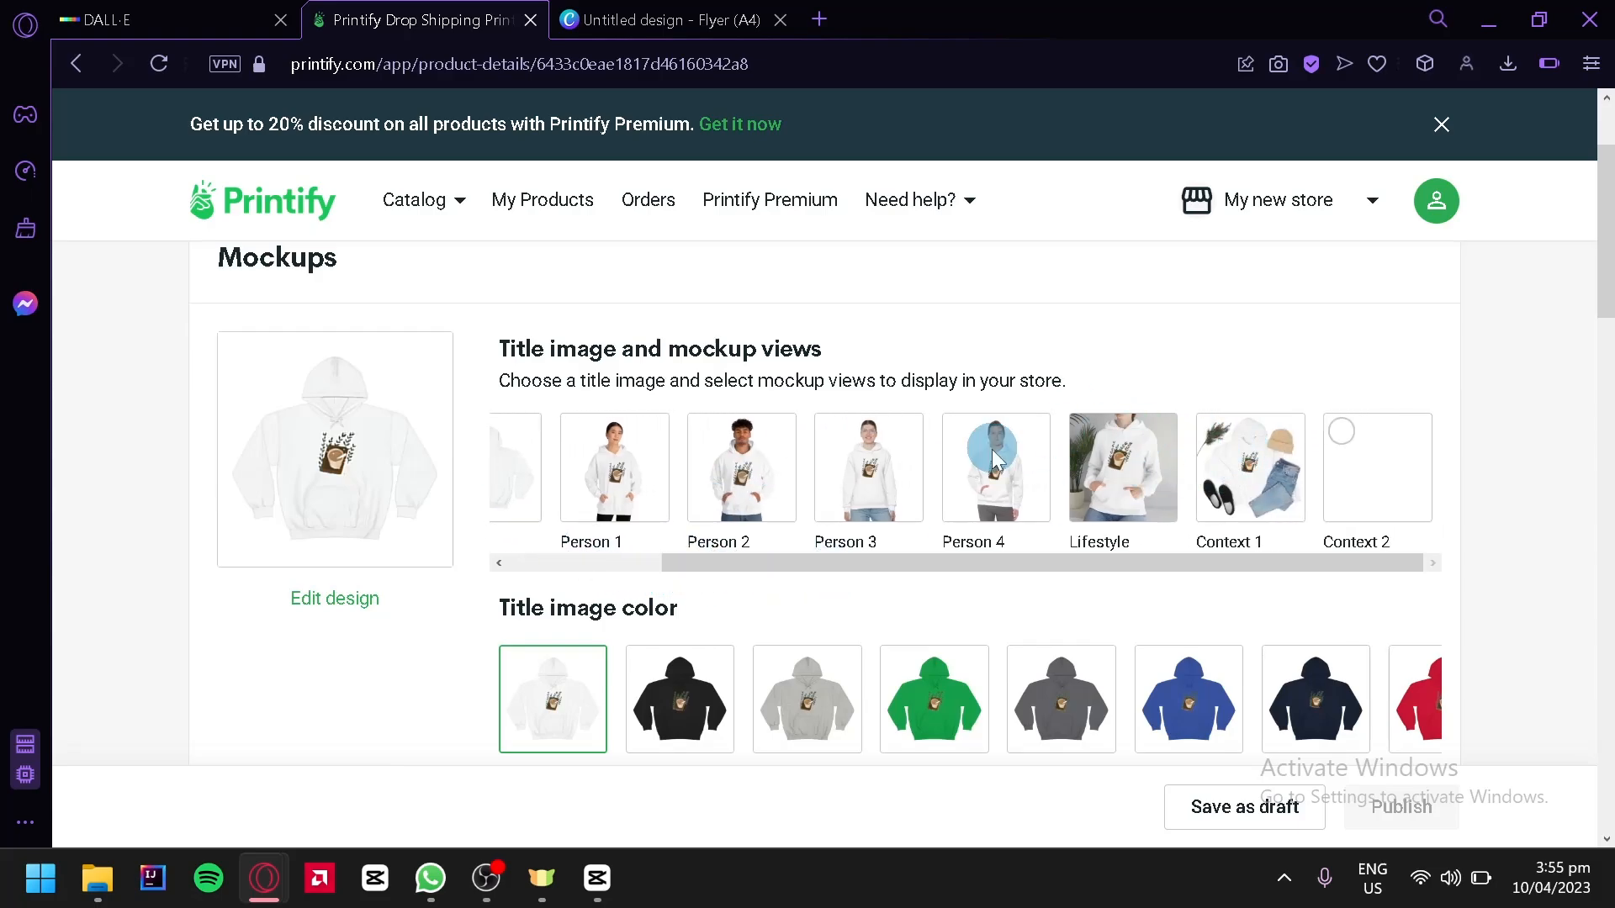
left_click(1071, 490)
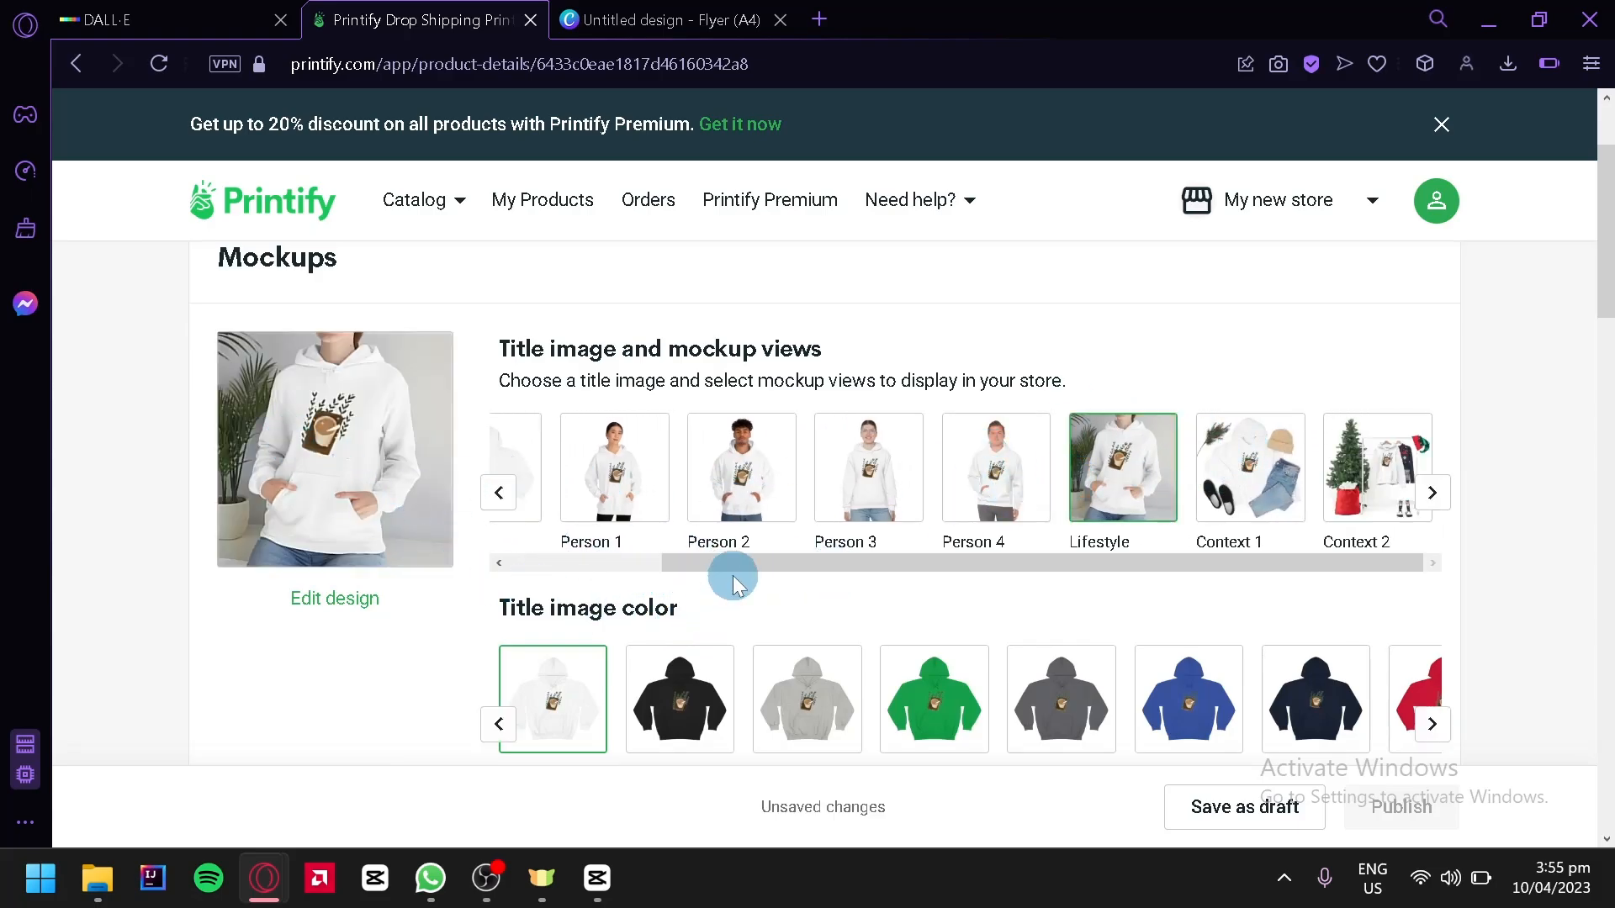
left_click_drag(733, 575, 735, 614)
scroll(735, 614, "down", 2)
left_click(579, 464)
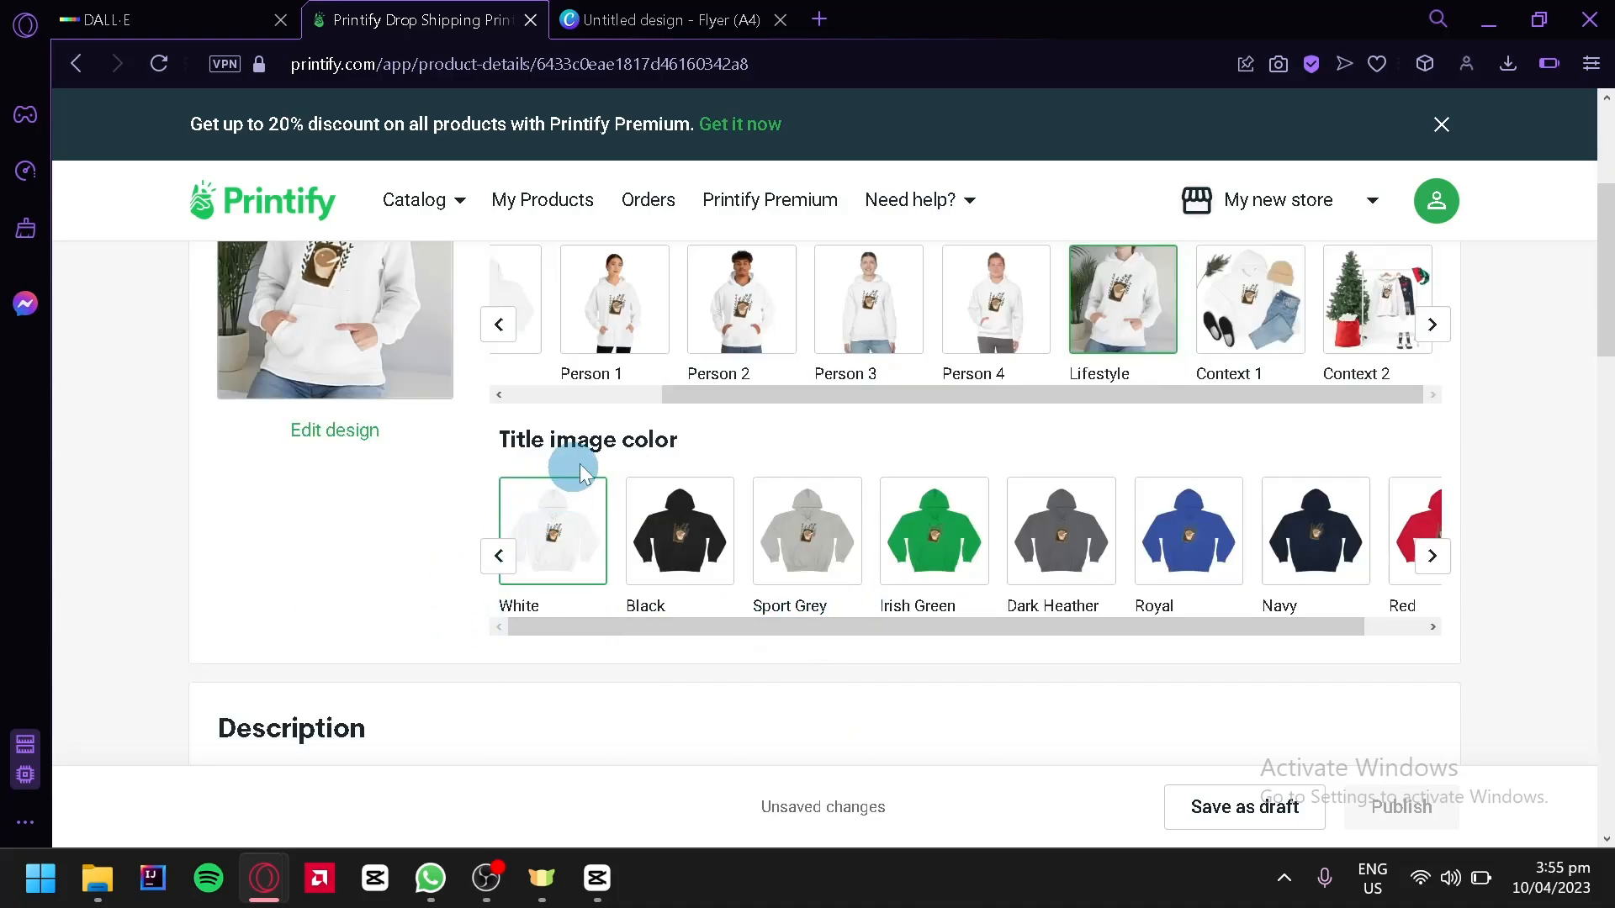
left_click_drag(1161, 632, 808, 644)
Append "Coffee Theme" to the product title
scroll(577, 516, "up", 2)
scroll(469, 533, "down", 6)
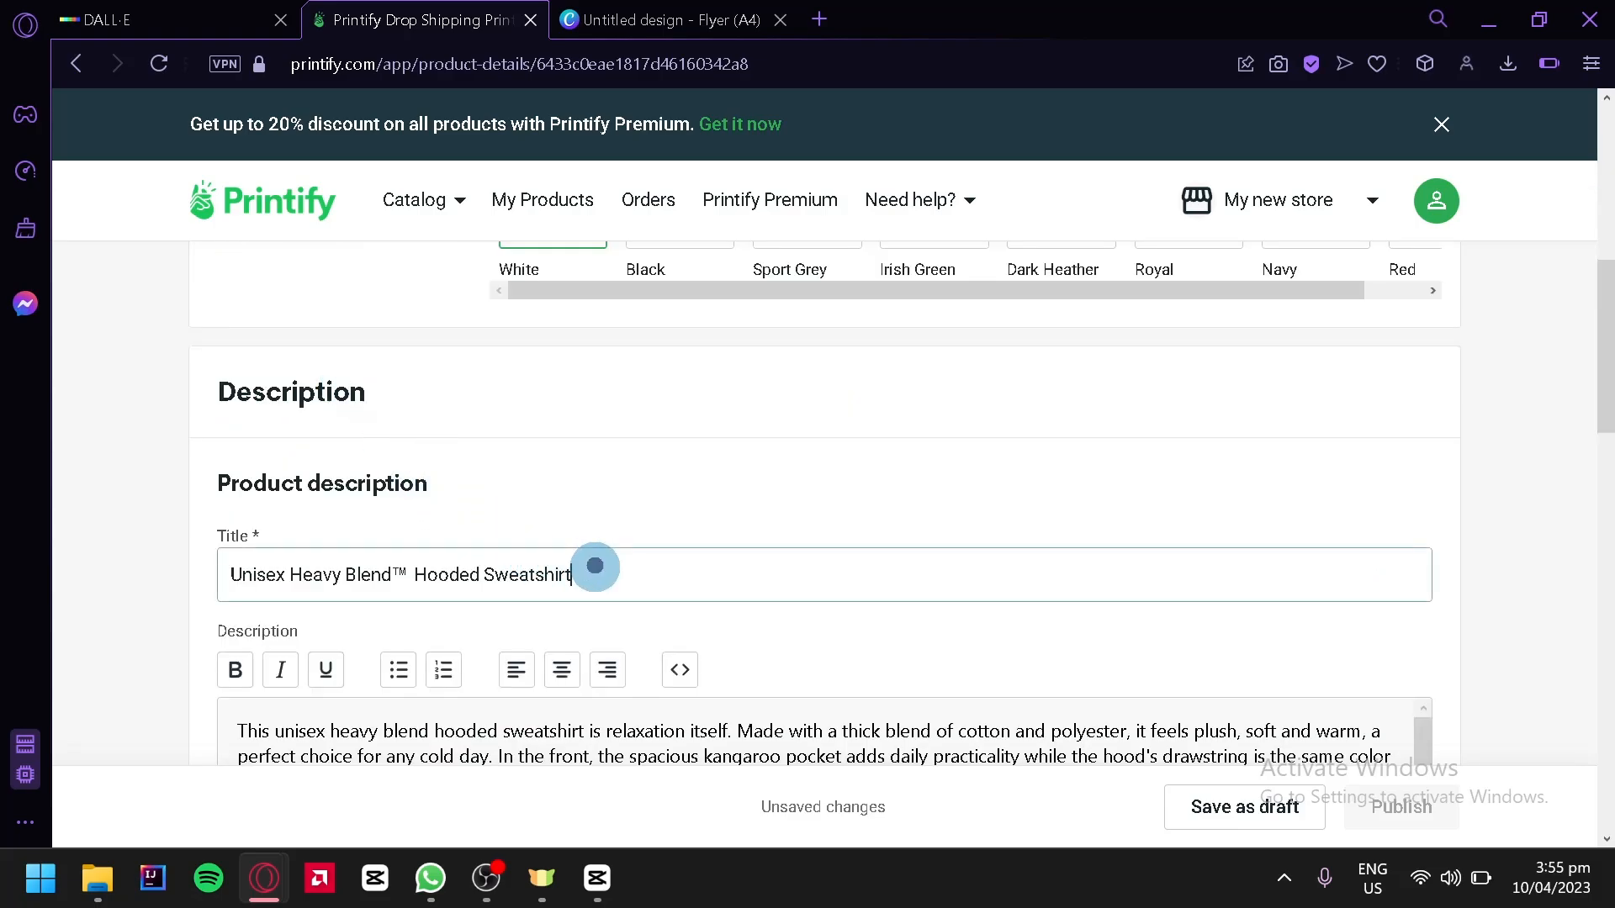
left_click(595, 566)
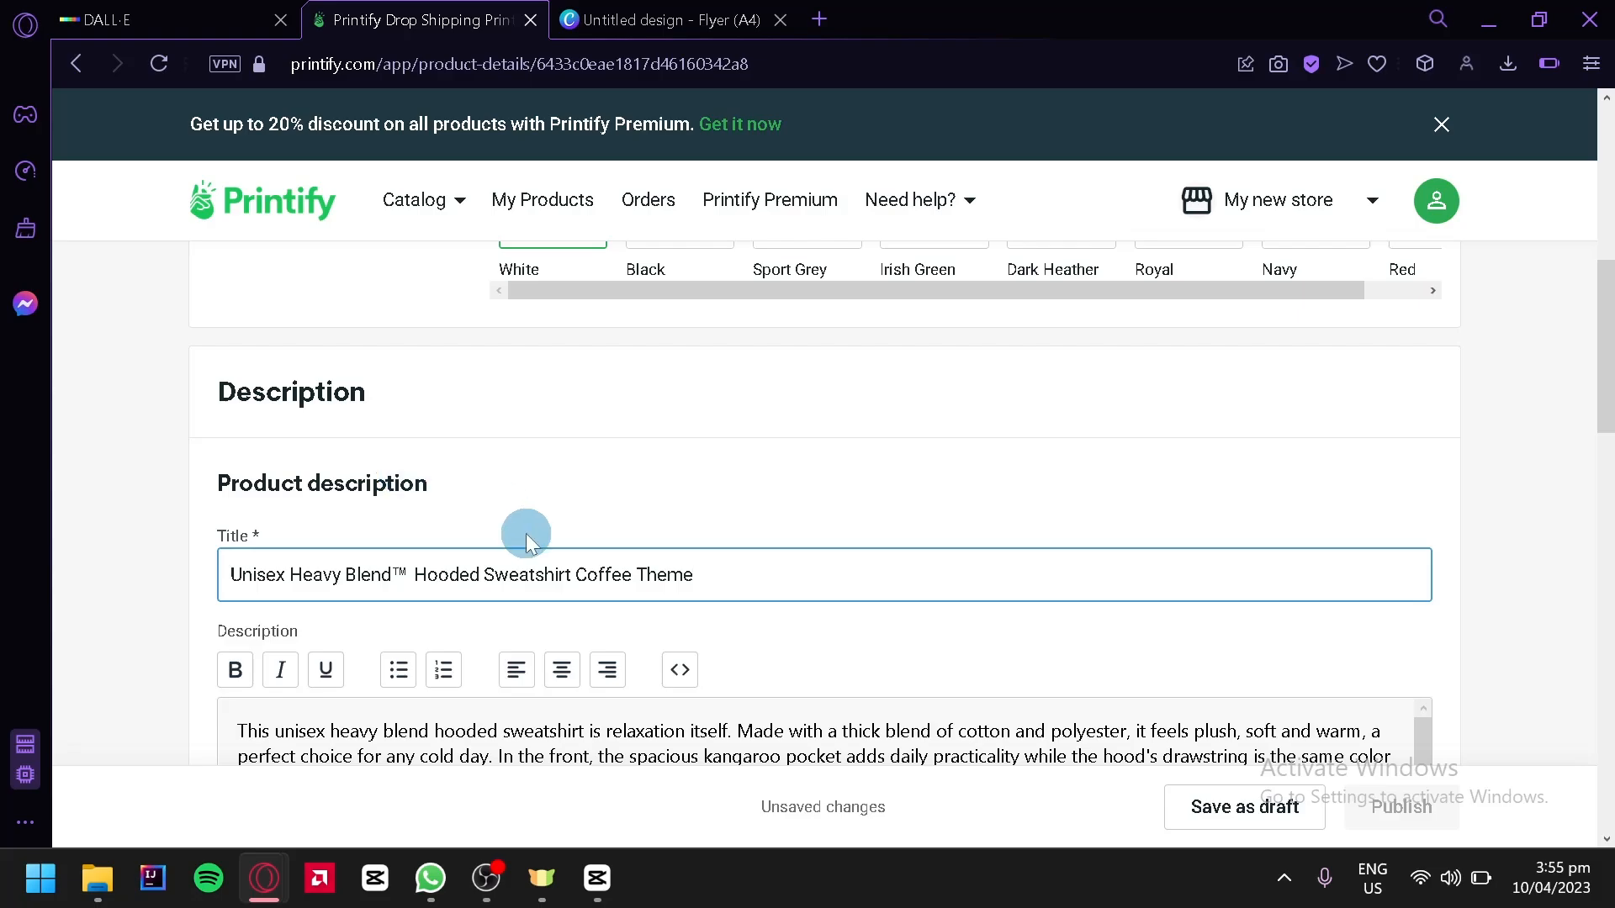
Select all variants in the pricing table and scroll through their production costs and retail prices
scroll(609, 566, "down", 2)
scroll(504, 622, "down", 2)
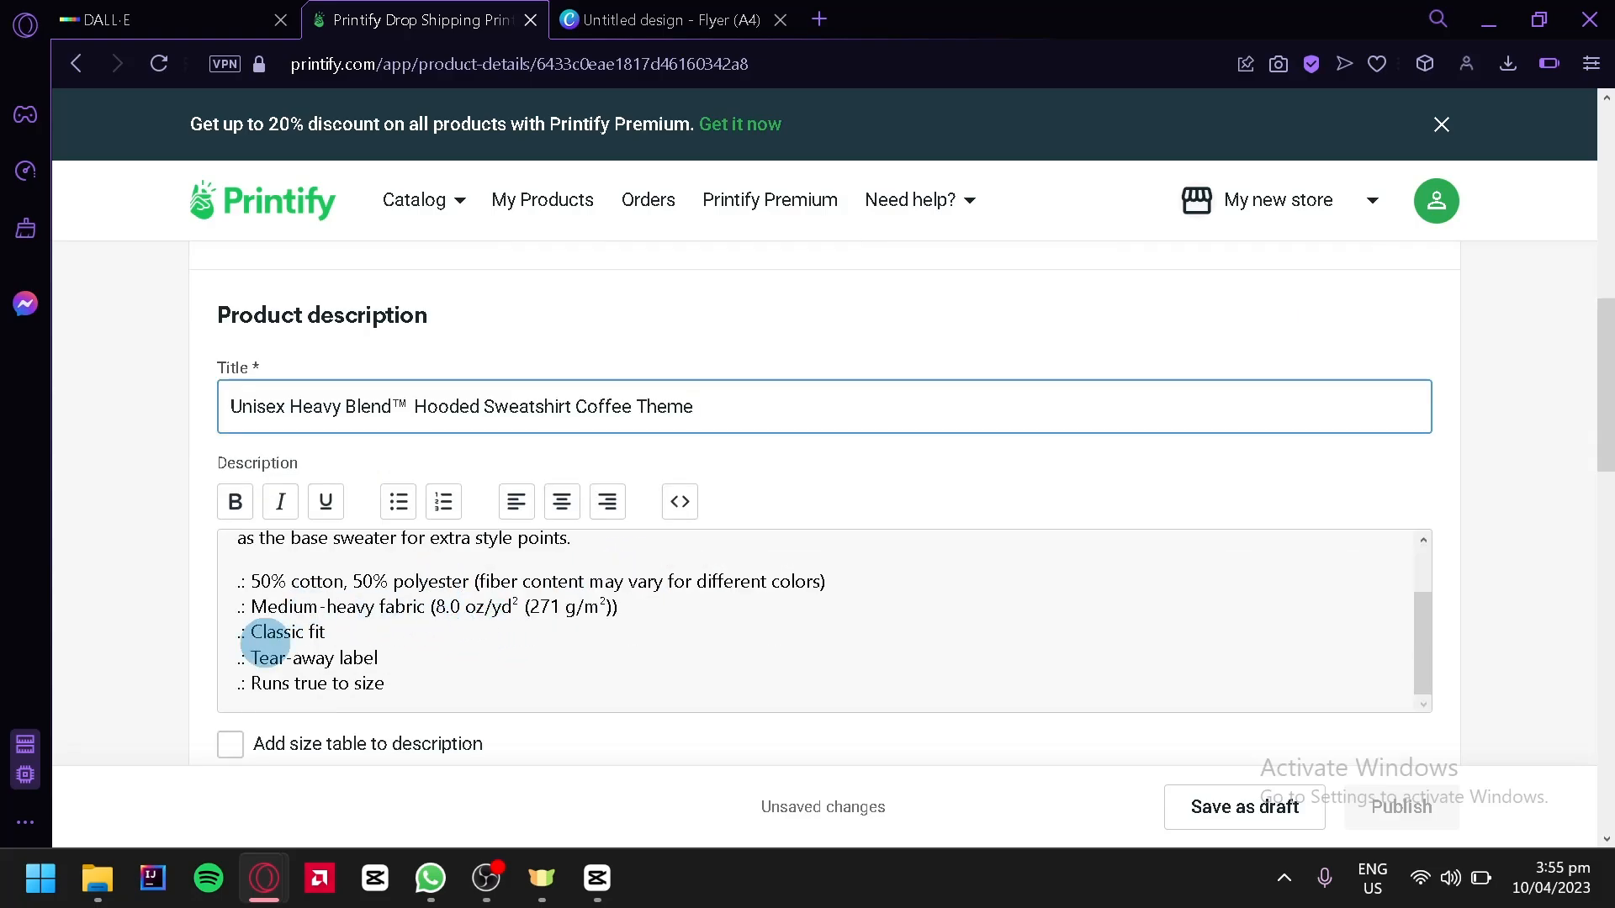
scroll(233, 595, "down", 6)
scroll(219, 435, "down", 2)
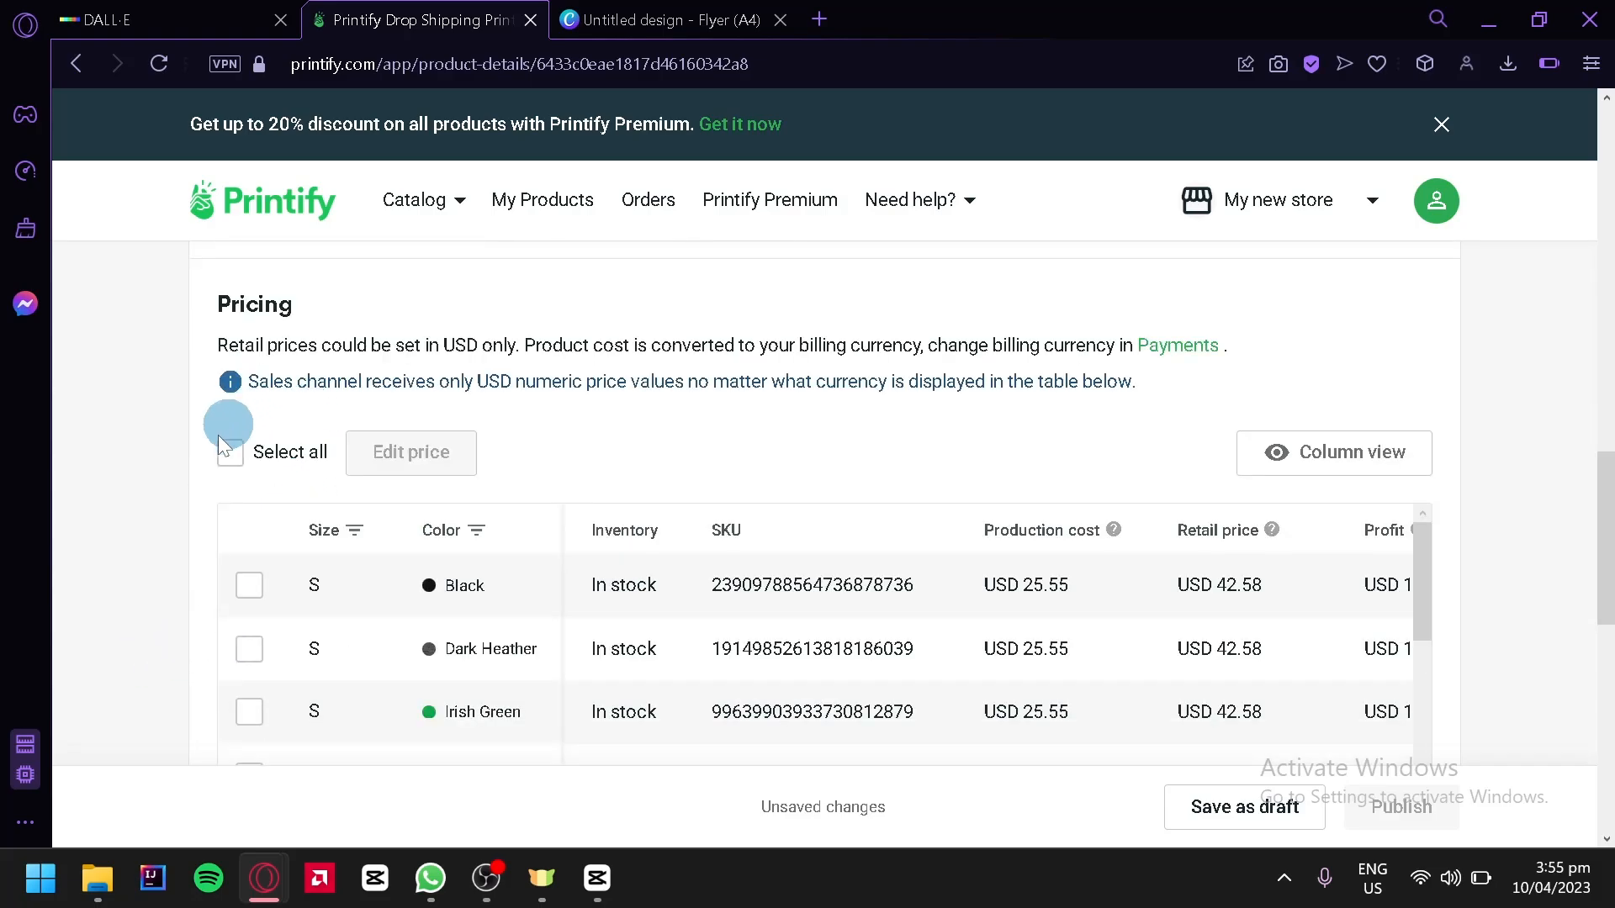
left_click(229, 454)
scroll(194, 503, "down", 2)
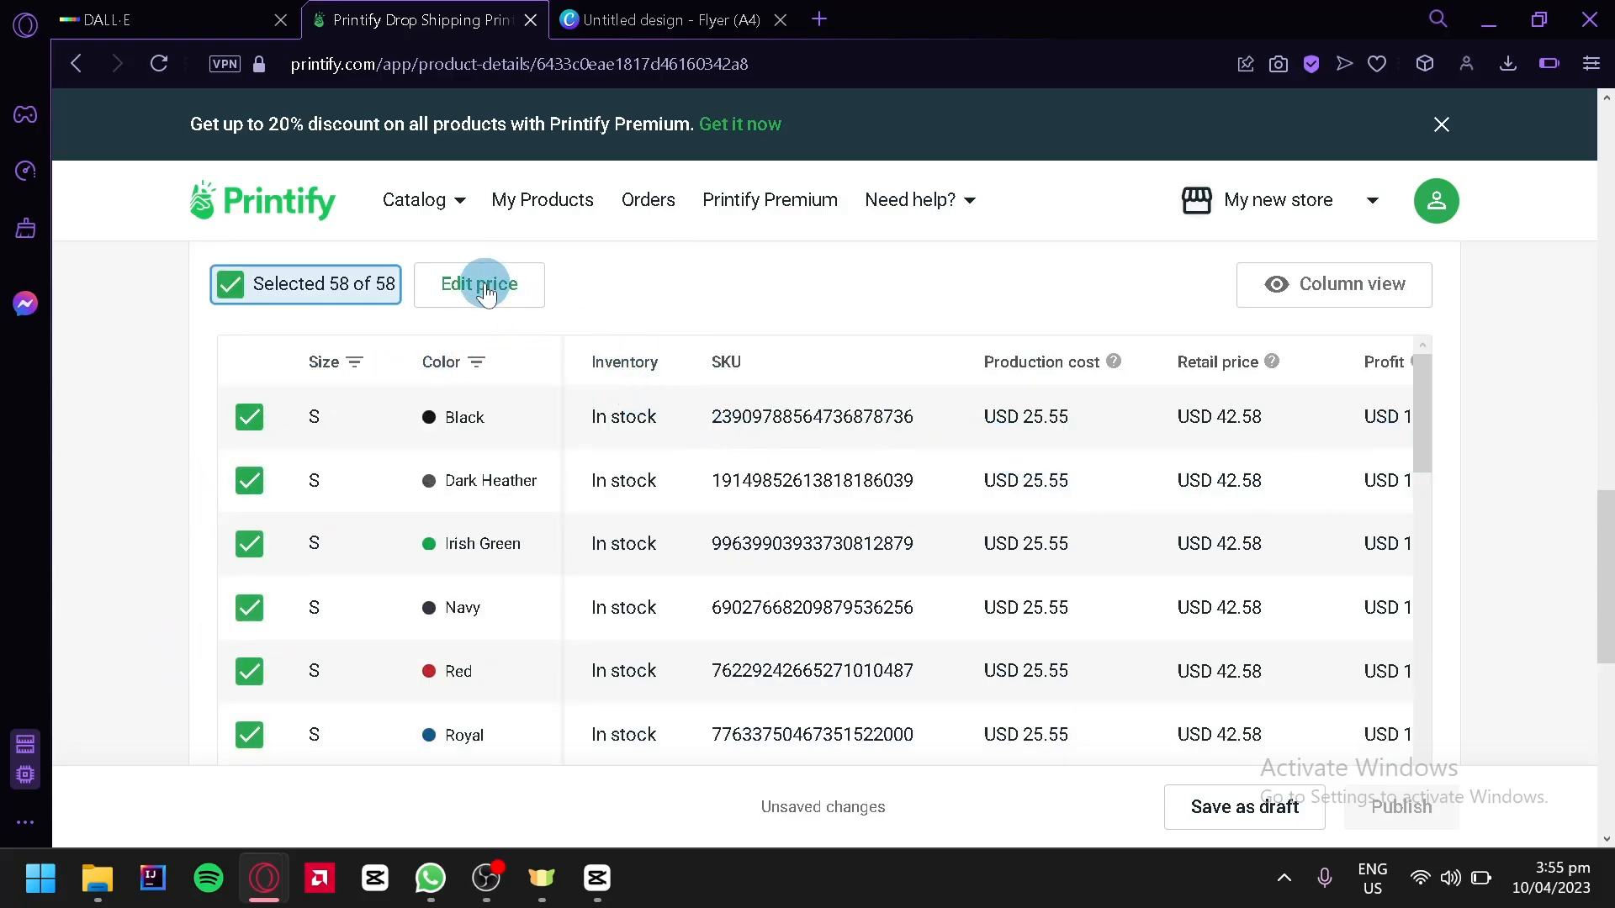
scroll(612, 404, "down", 20)
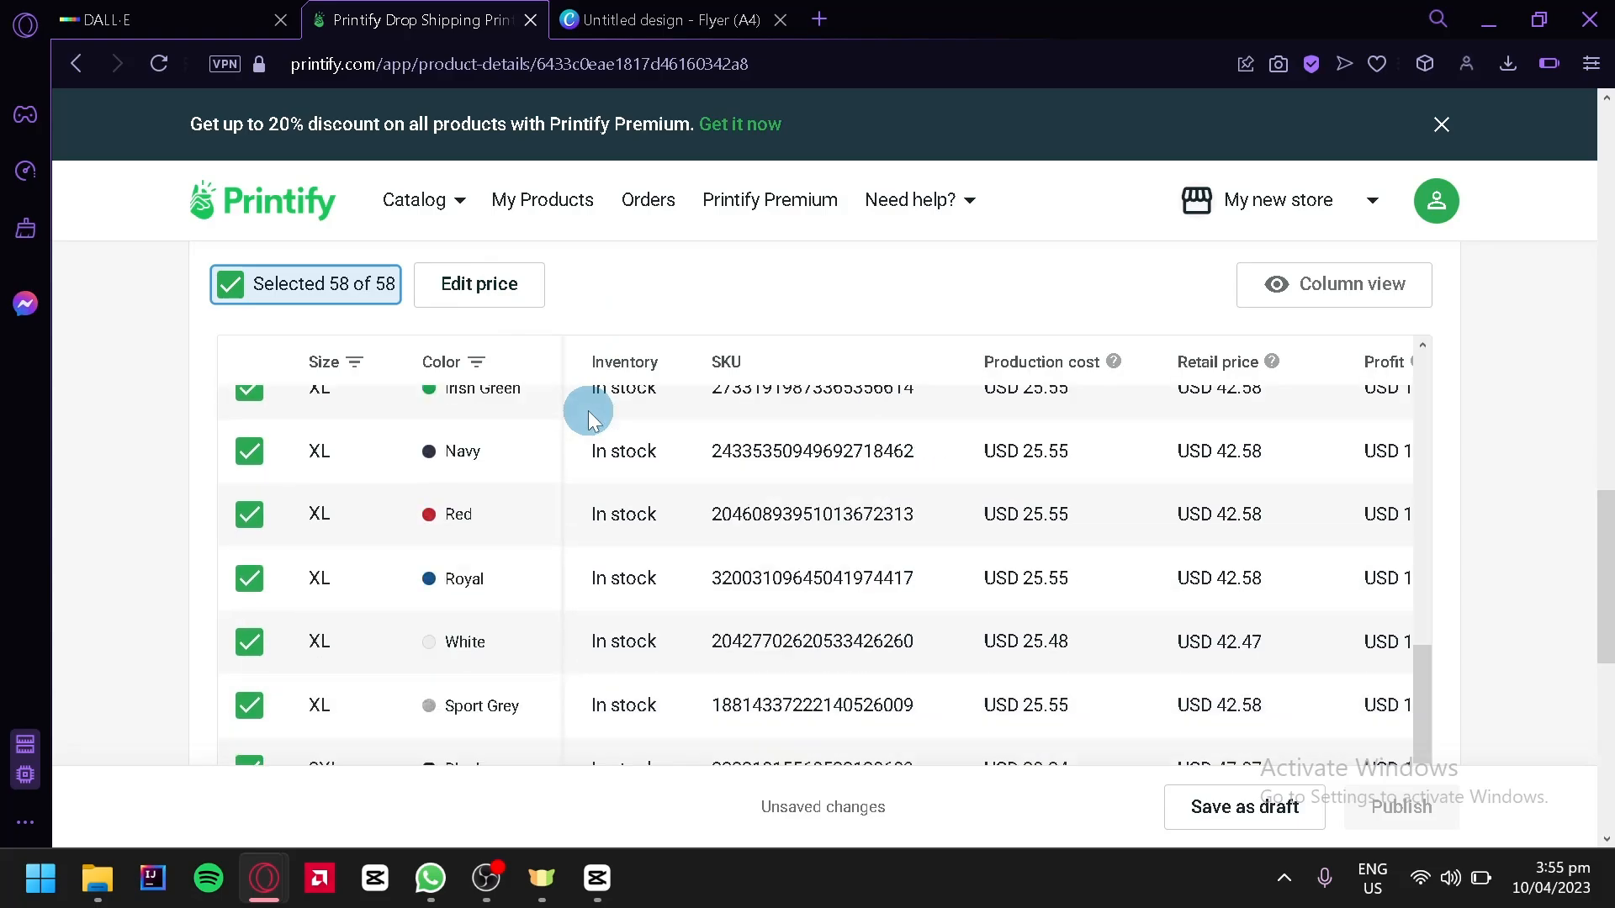
scroll(665, 475, "down", 6)
scroll(1467, 623, "down", 6)
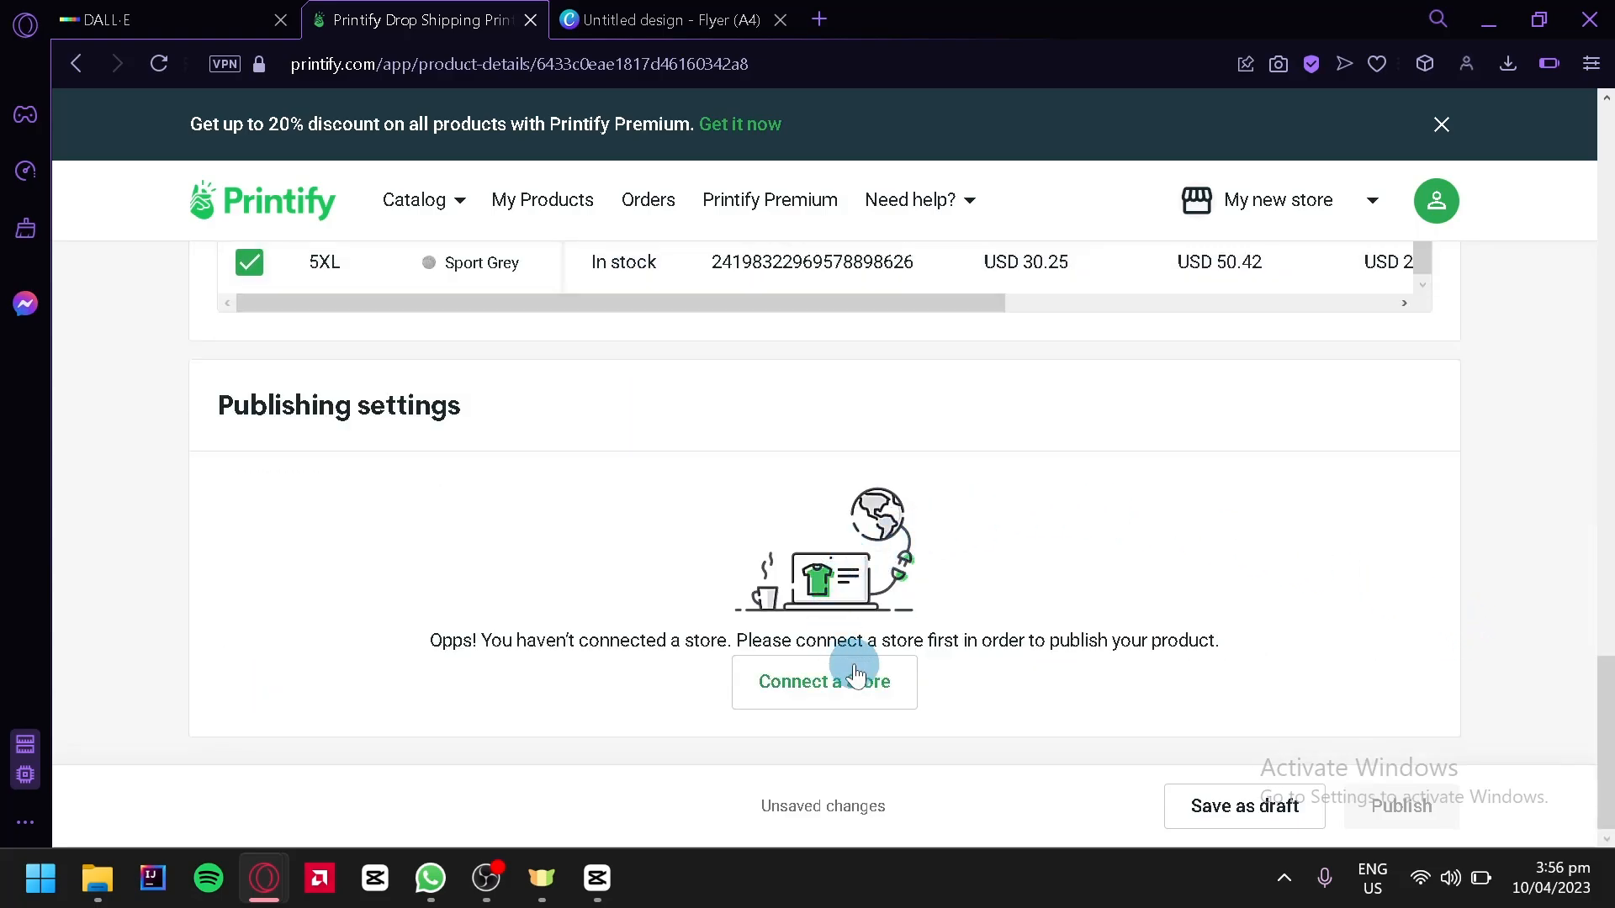
Examine the sales channels offered for connecting a new store, then return to the product page
left_click(855, 673)
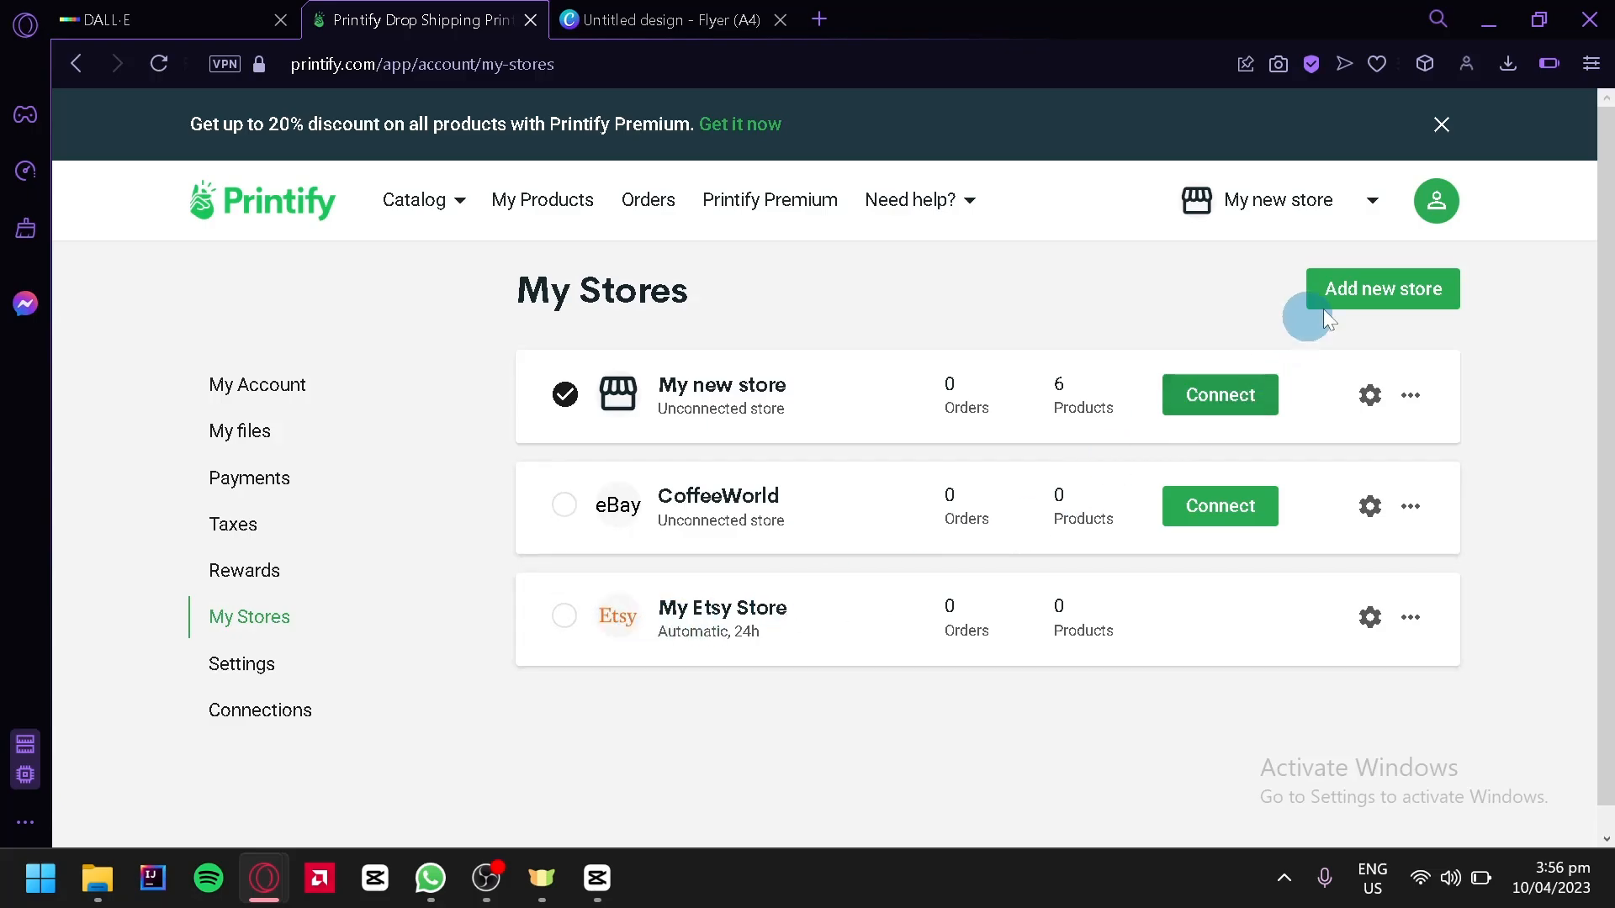
left_click(1355, 307)
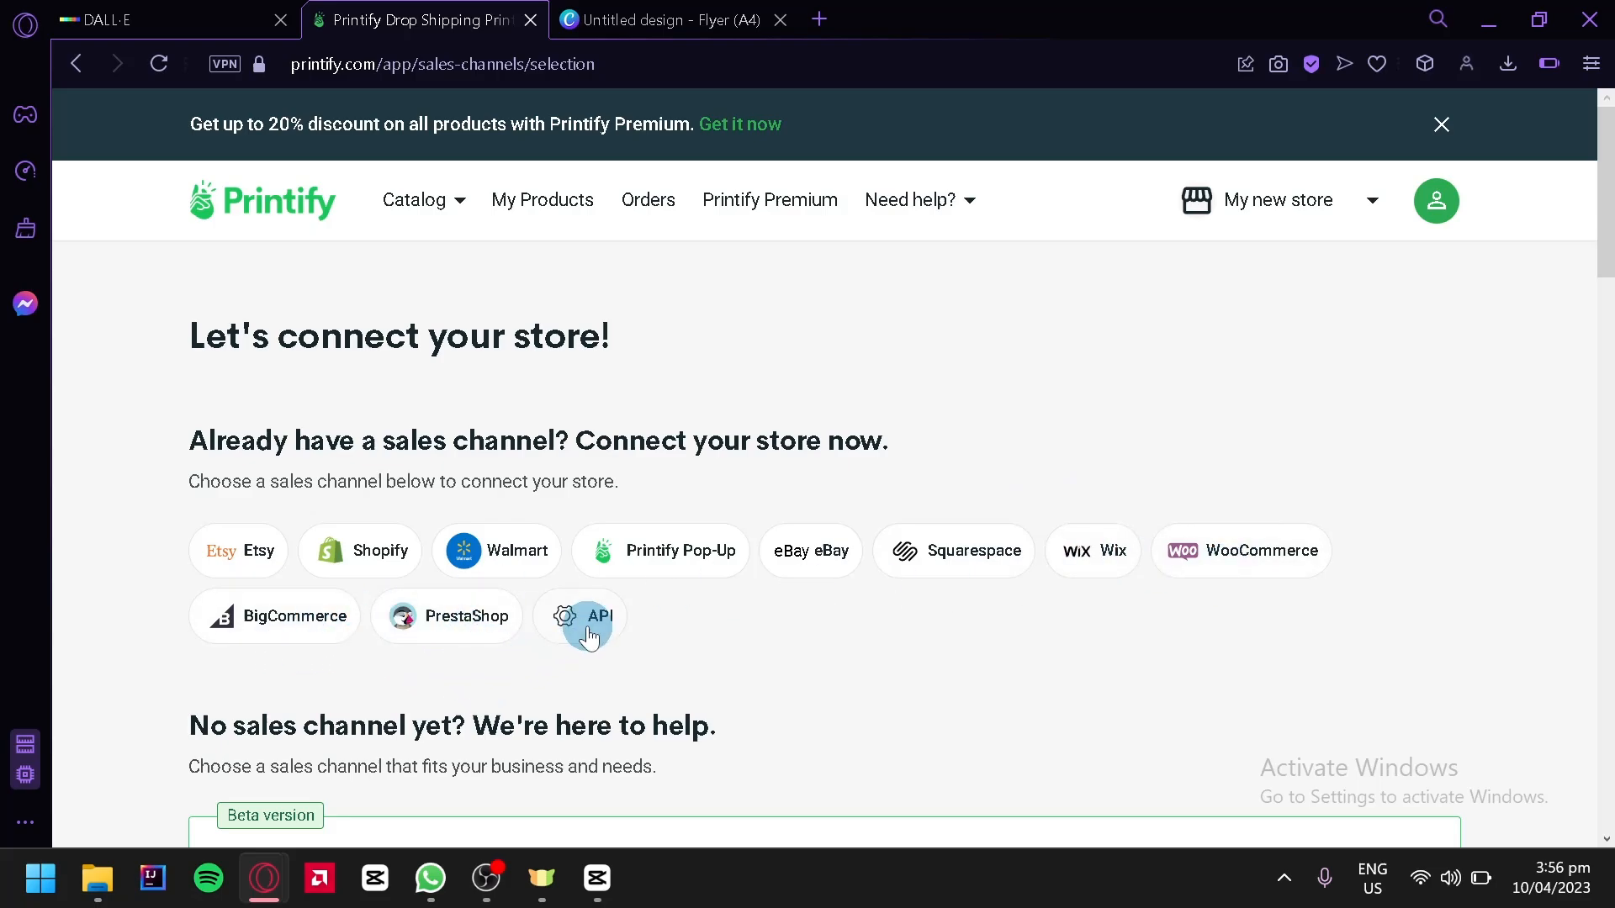
scroll(375, 384, "down", 4)
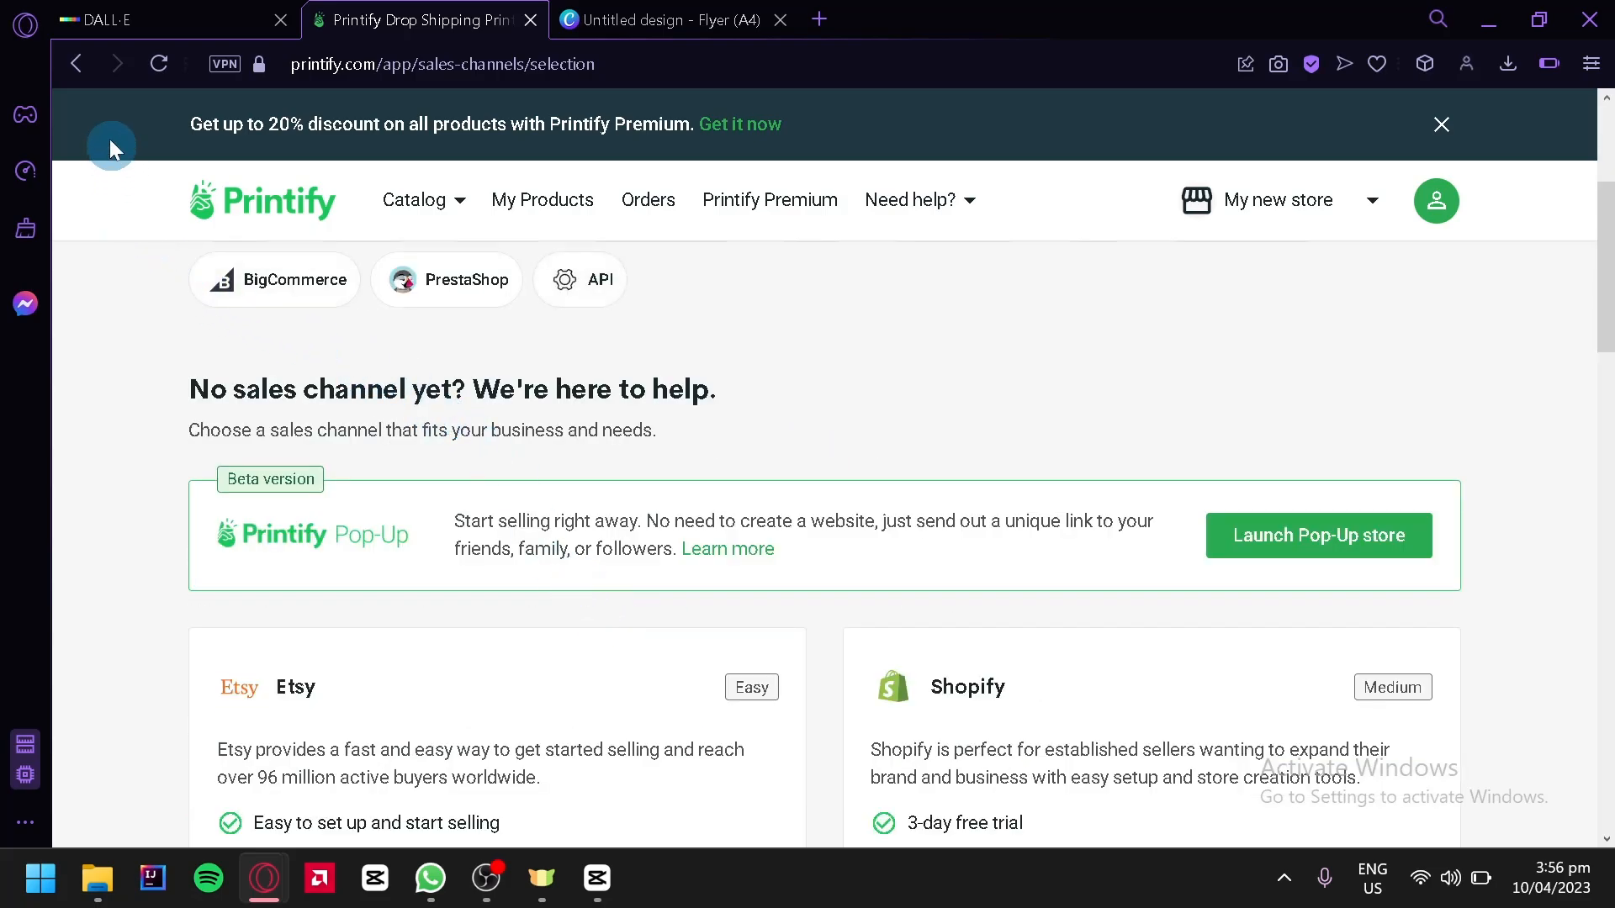
key("alt+Left")
scroll(1205, 627, "down", 10)
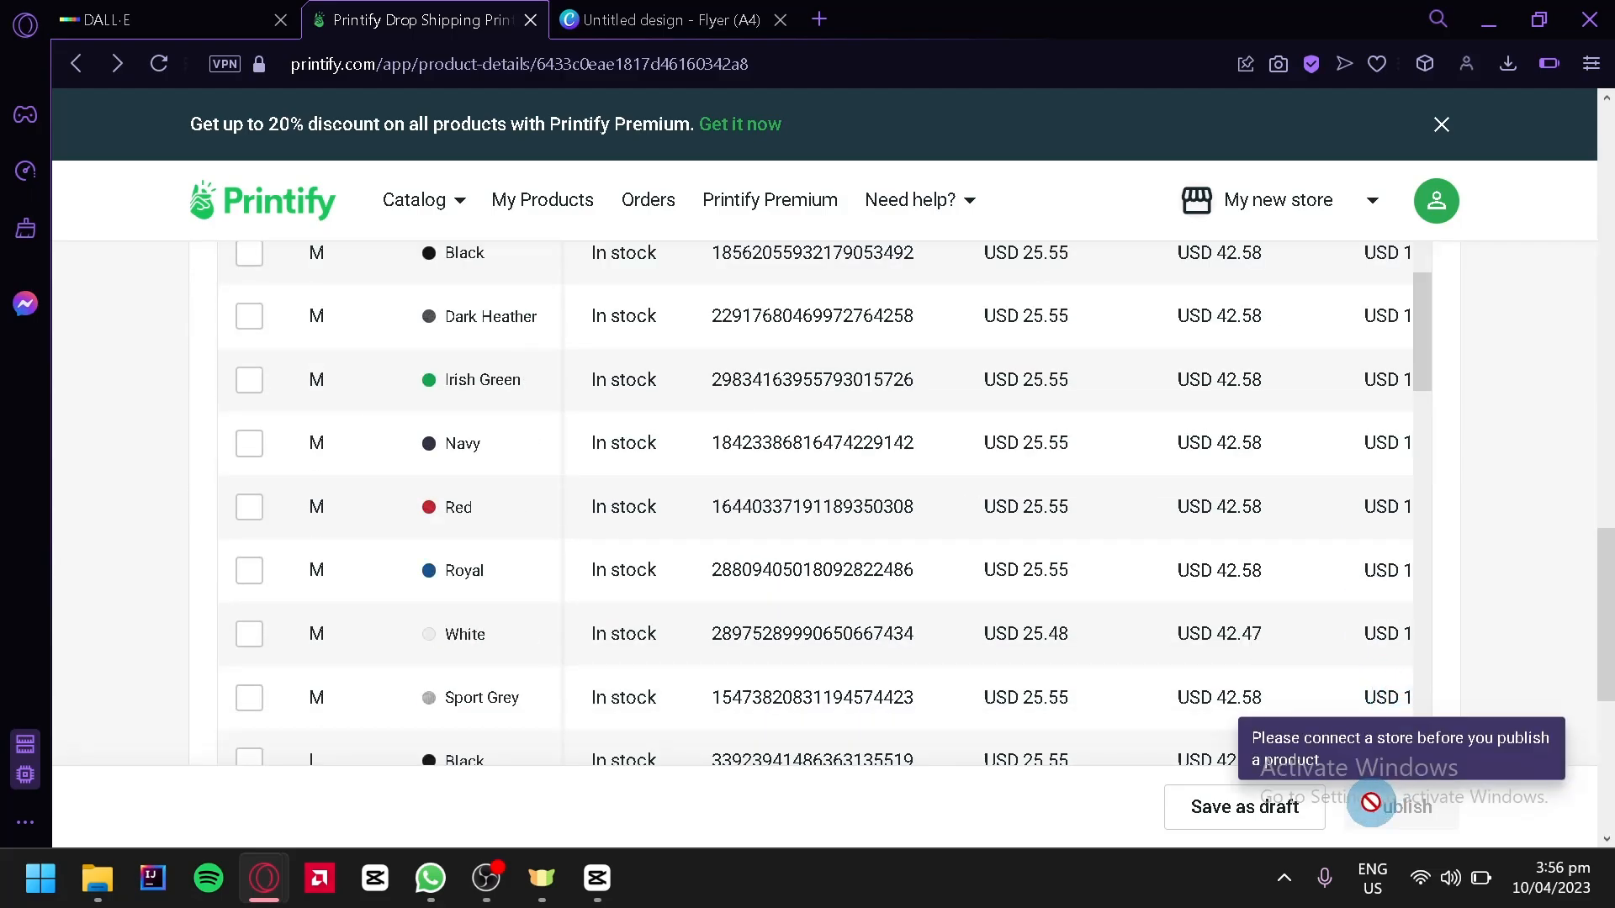
scroll(1422, 601, "up", 10)
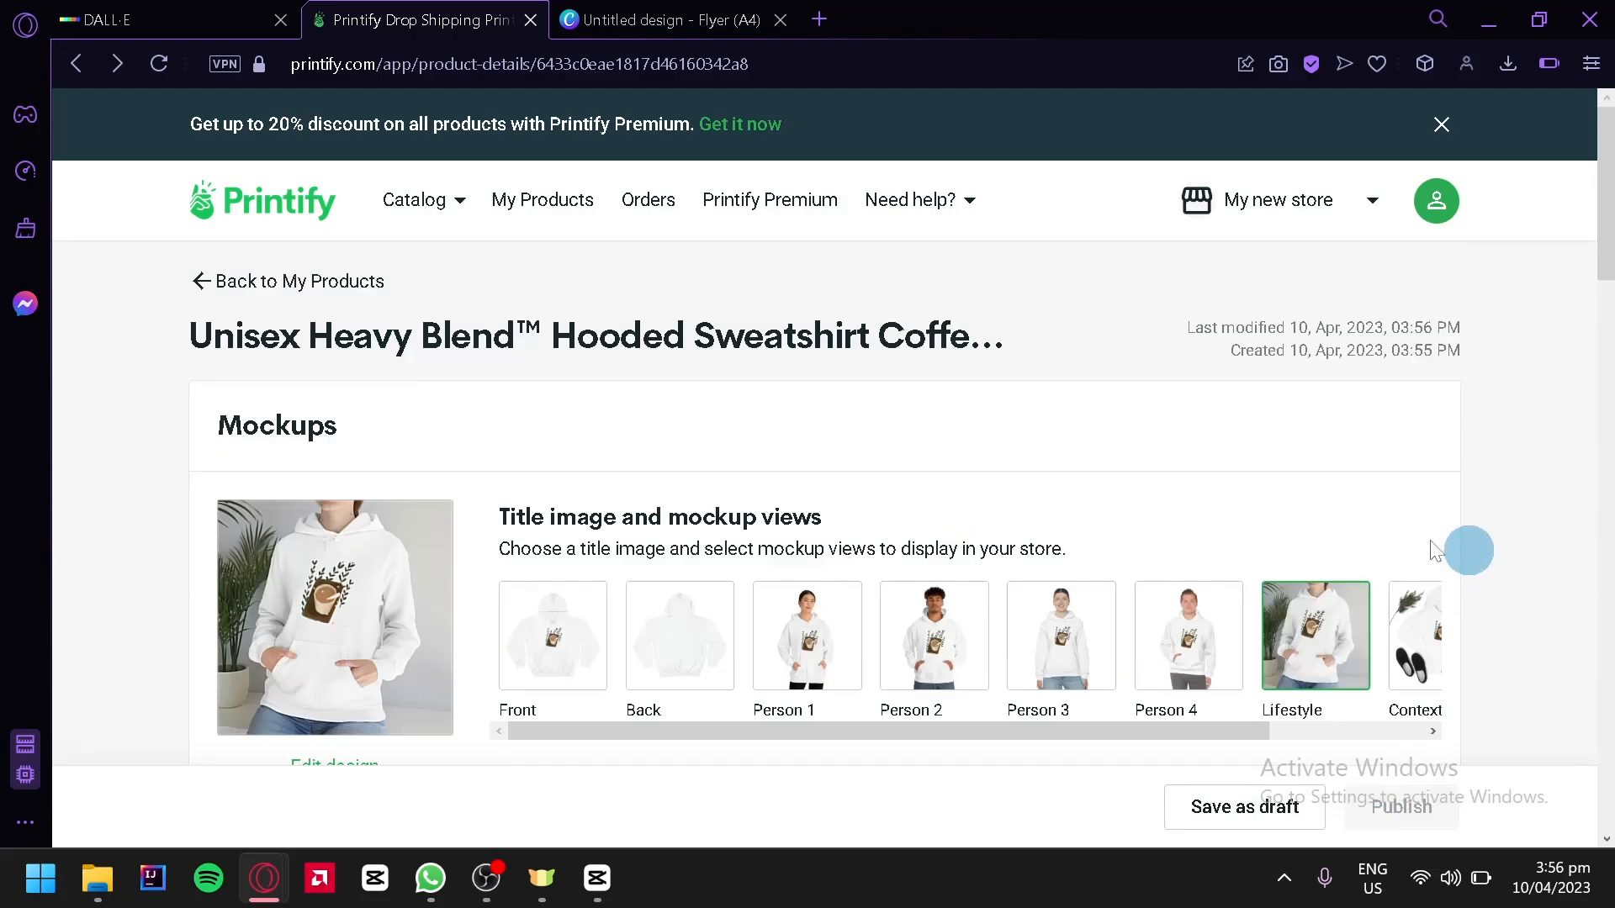
scroll(870, 500, "down", 10)
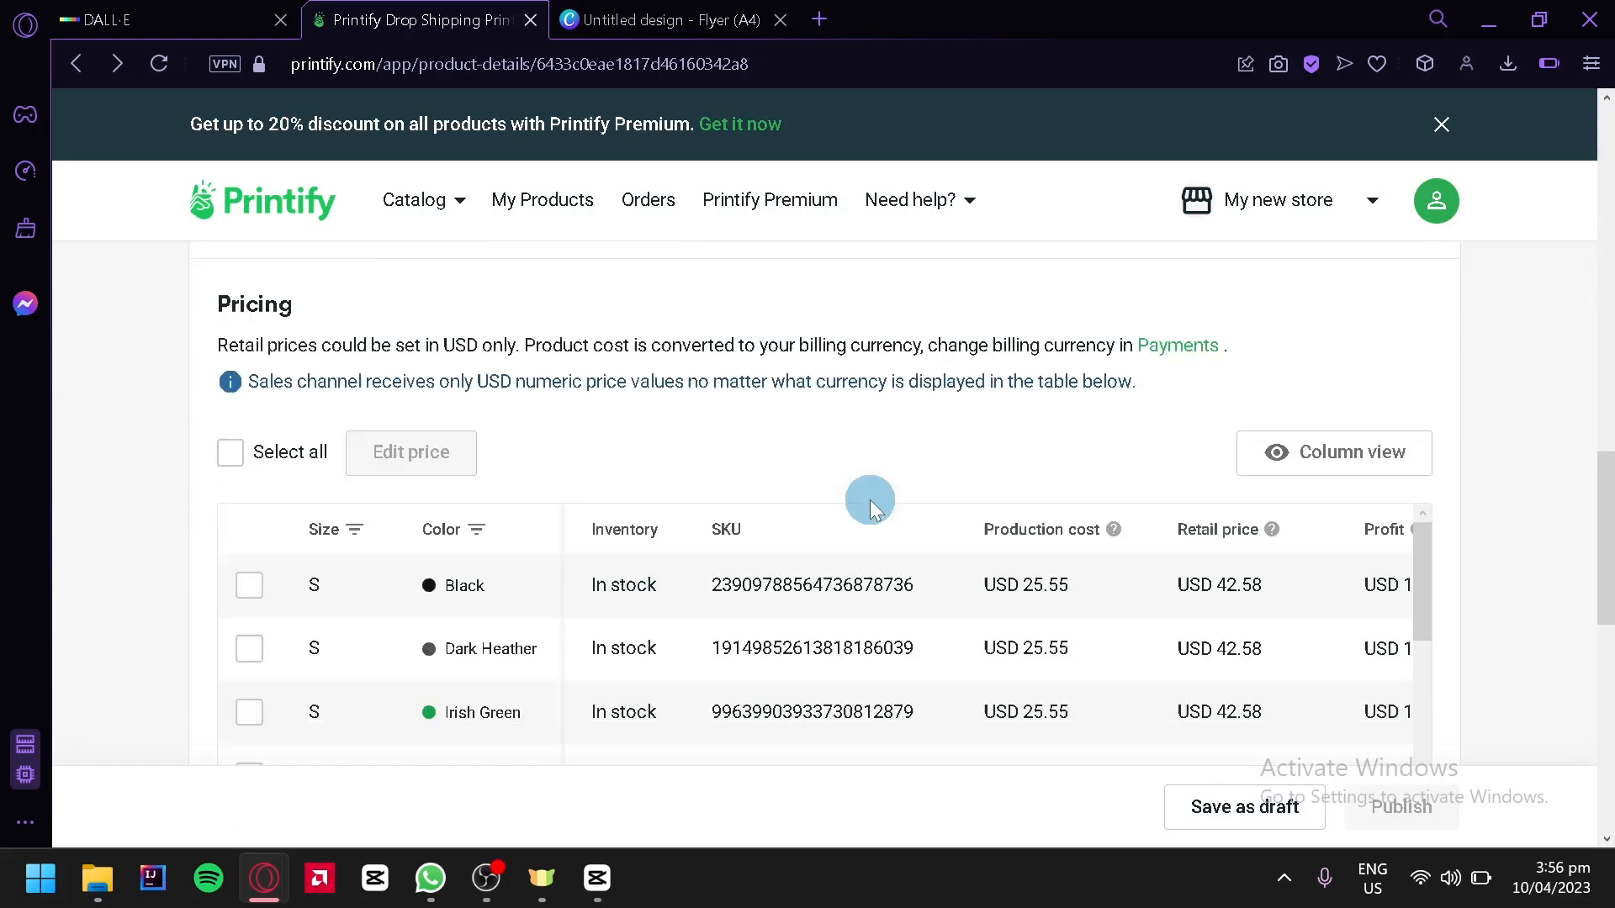
scroll(757, 437, "up", 10)
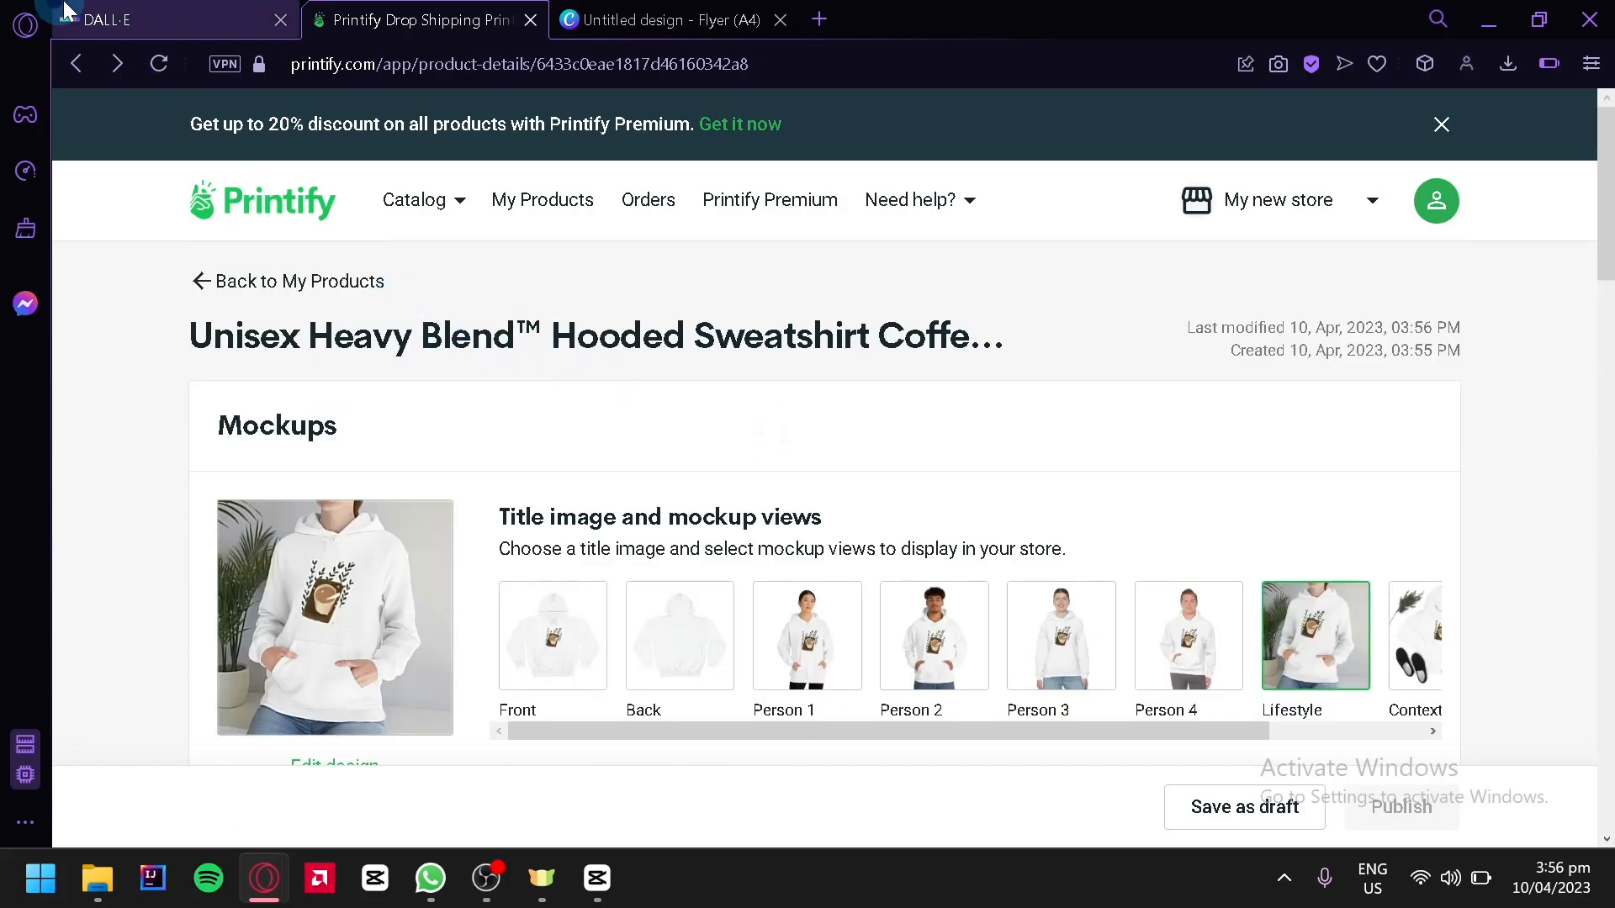
Switch to the DALL-E tab and open the realistic coffee mug generation from the recent history
left_click(252, 21)
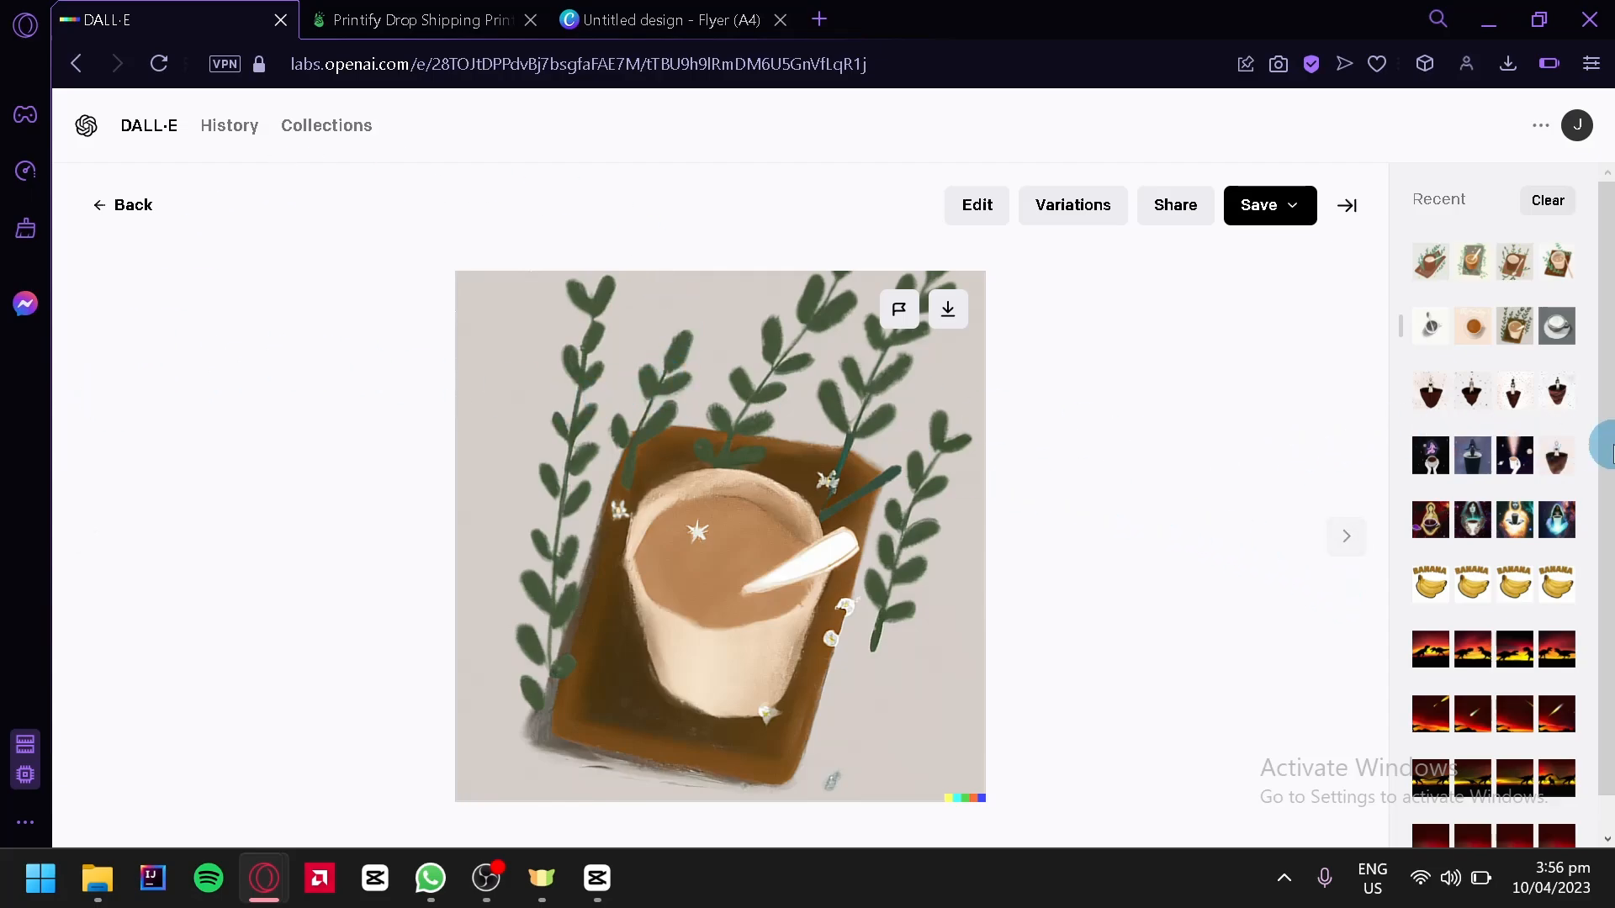
scroll(1541, 404, "down", 5)
scroll(1539, 400, "up", 5)
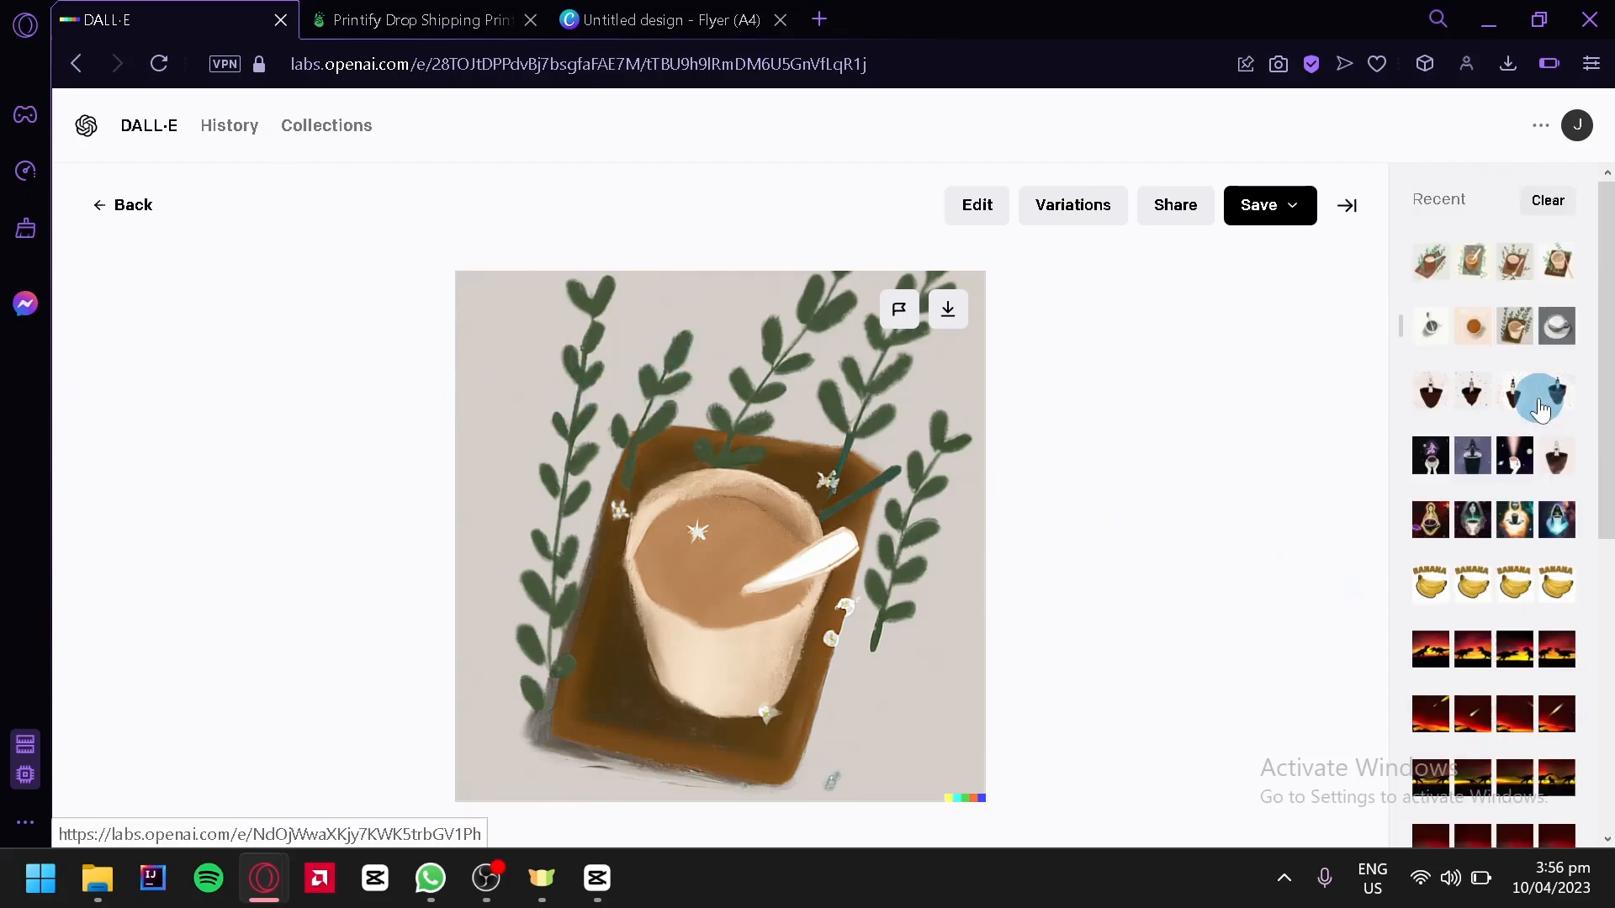
scroll(1539, 404, "down", 6)
scroll(1540, 397, "up", 3)
scroll(1539, 397, "up", 3)
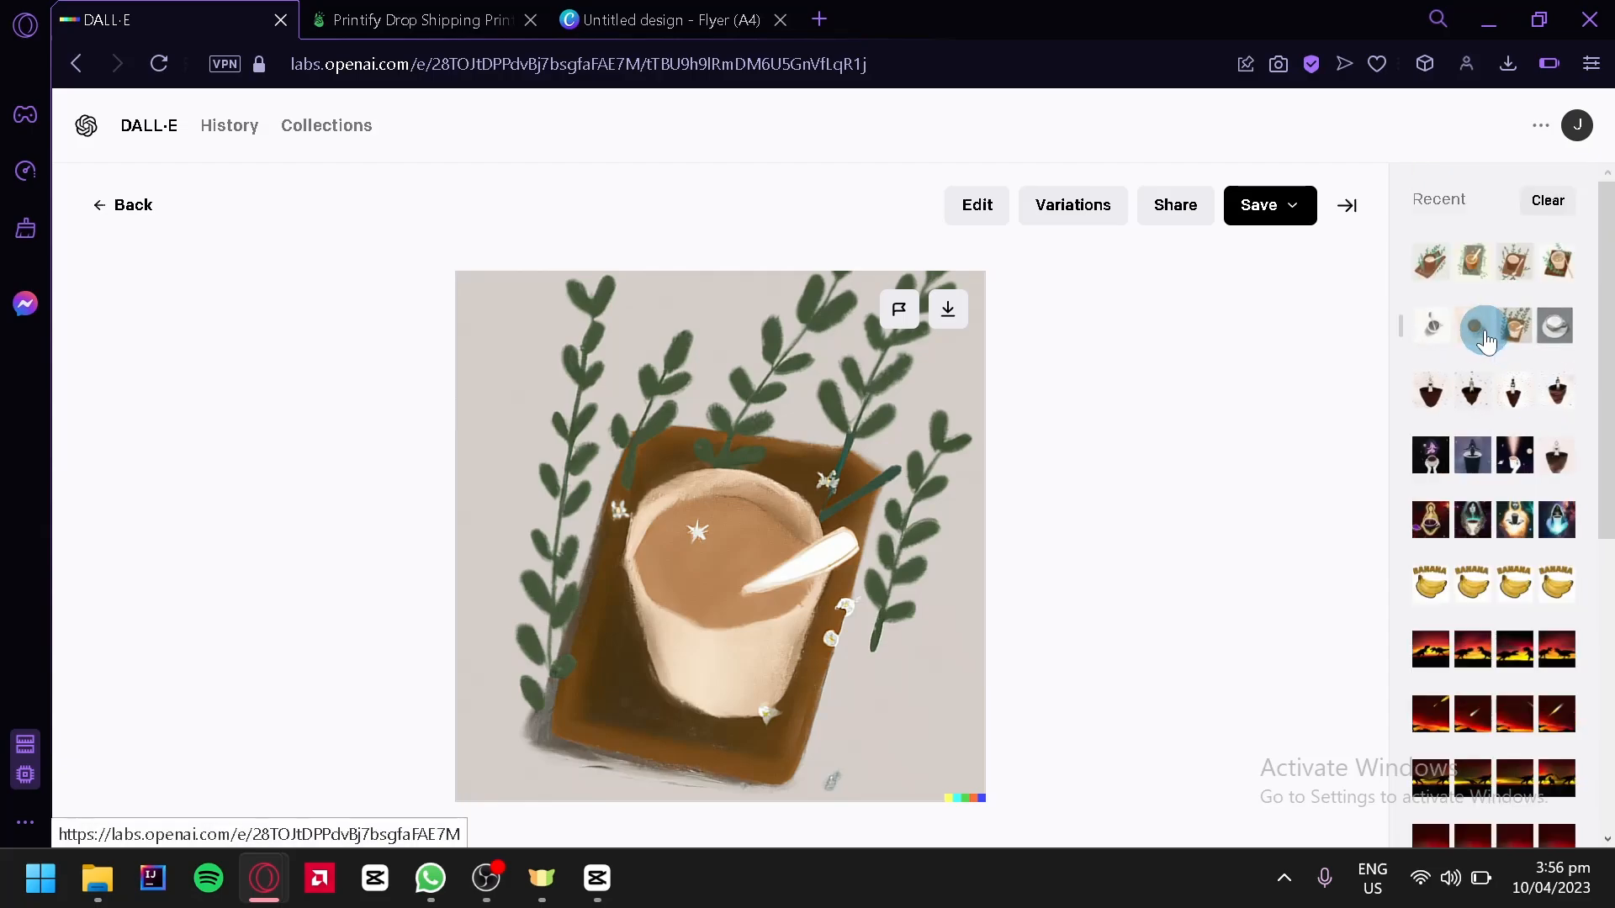
scroll(1486, 340, "down", 5)
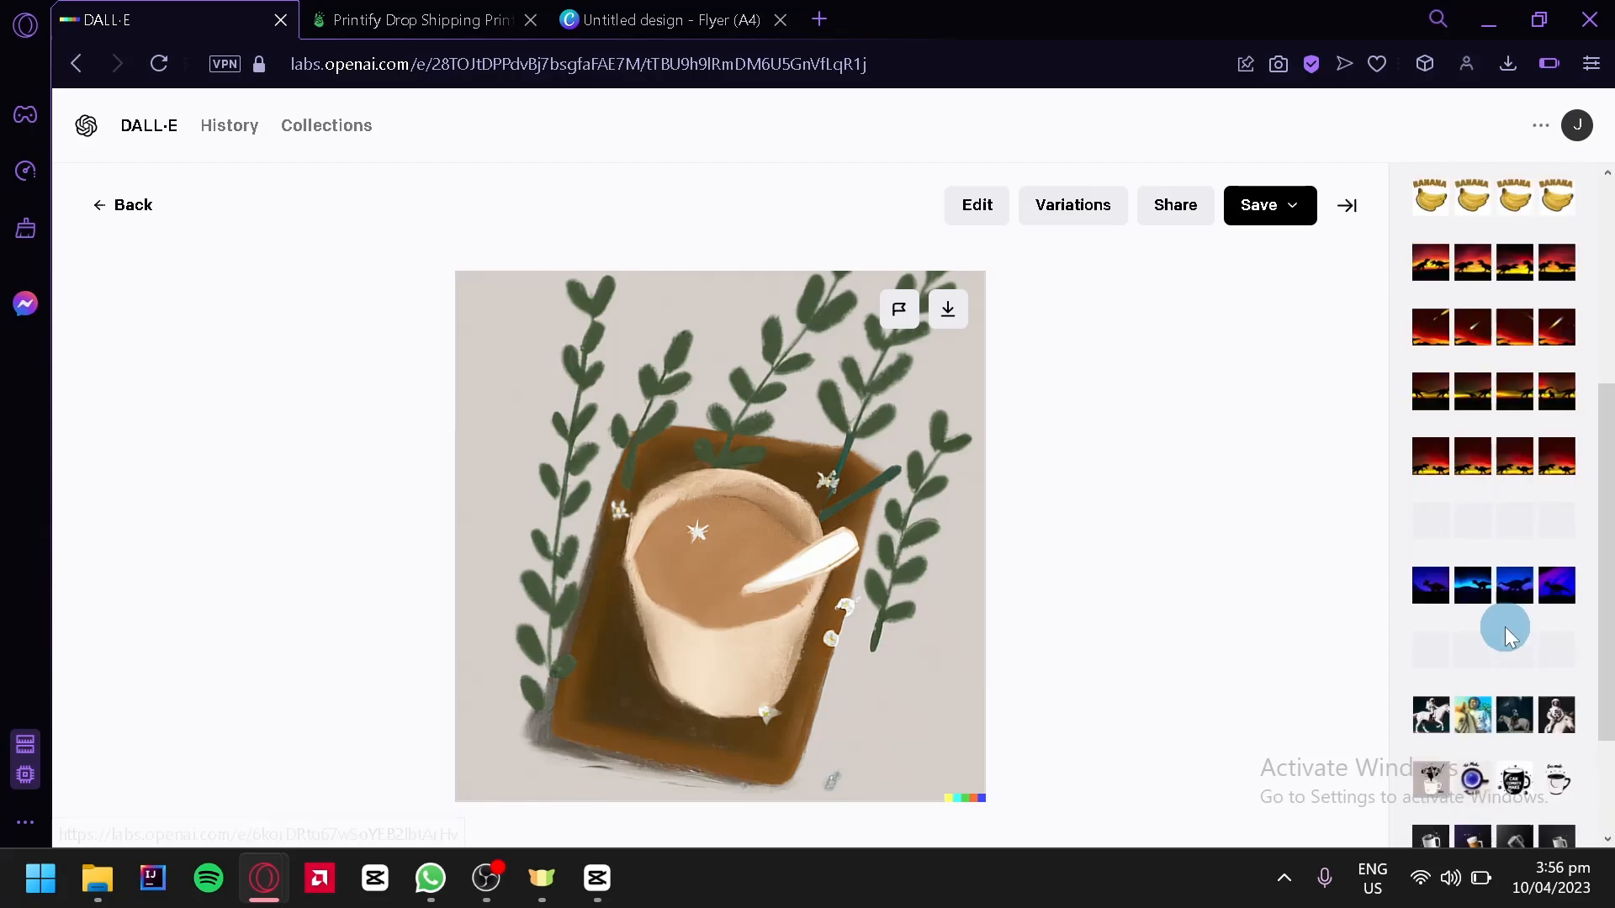
scroll(1506, 629, "down", 2)
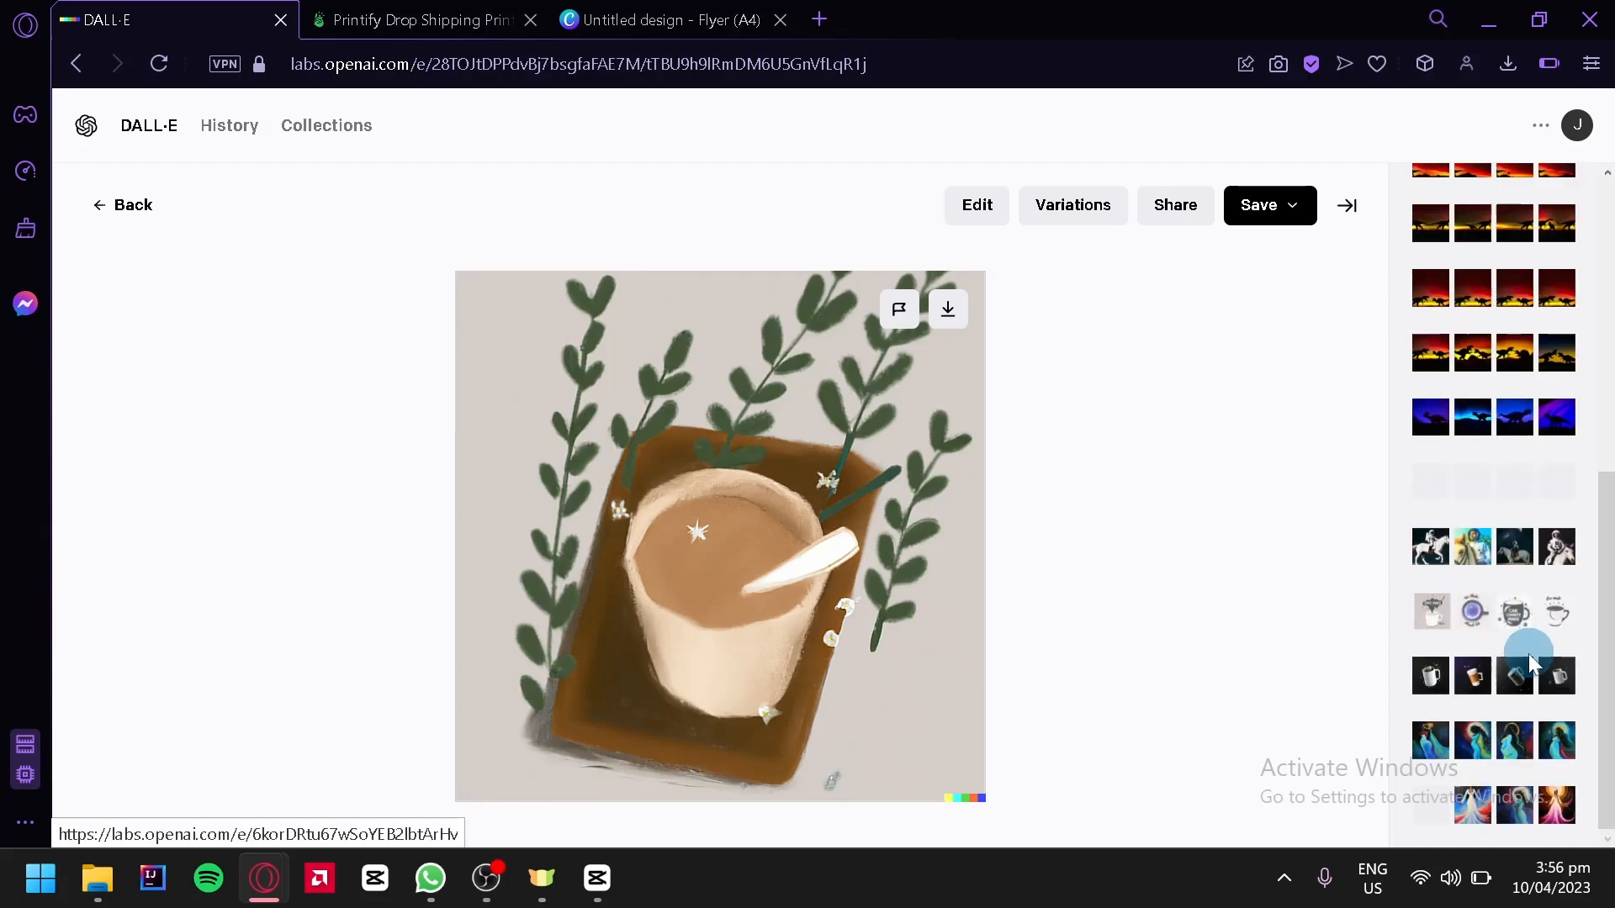
left_click(1524, 678)
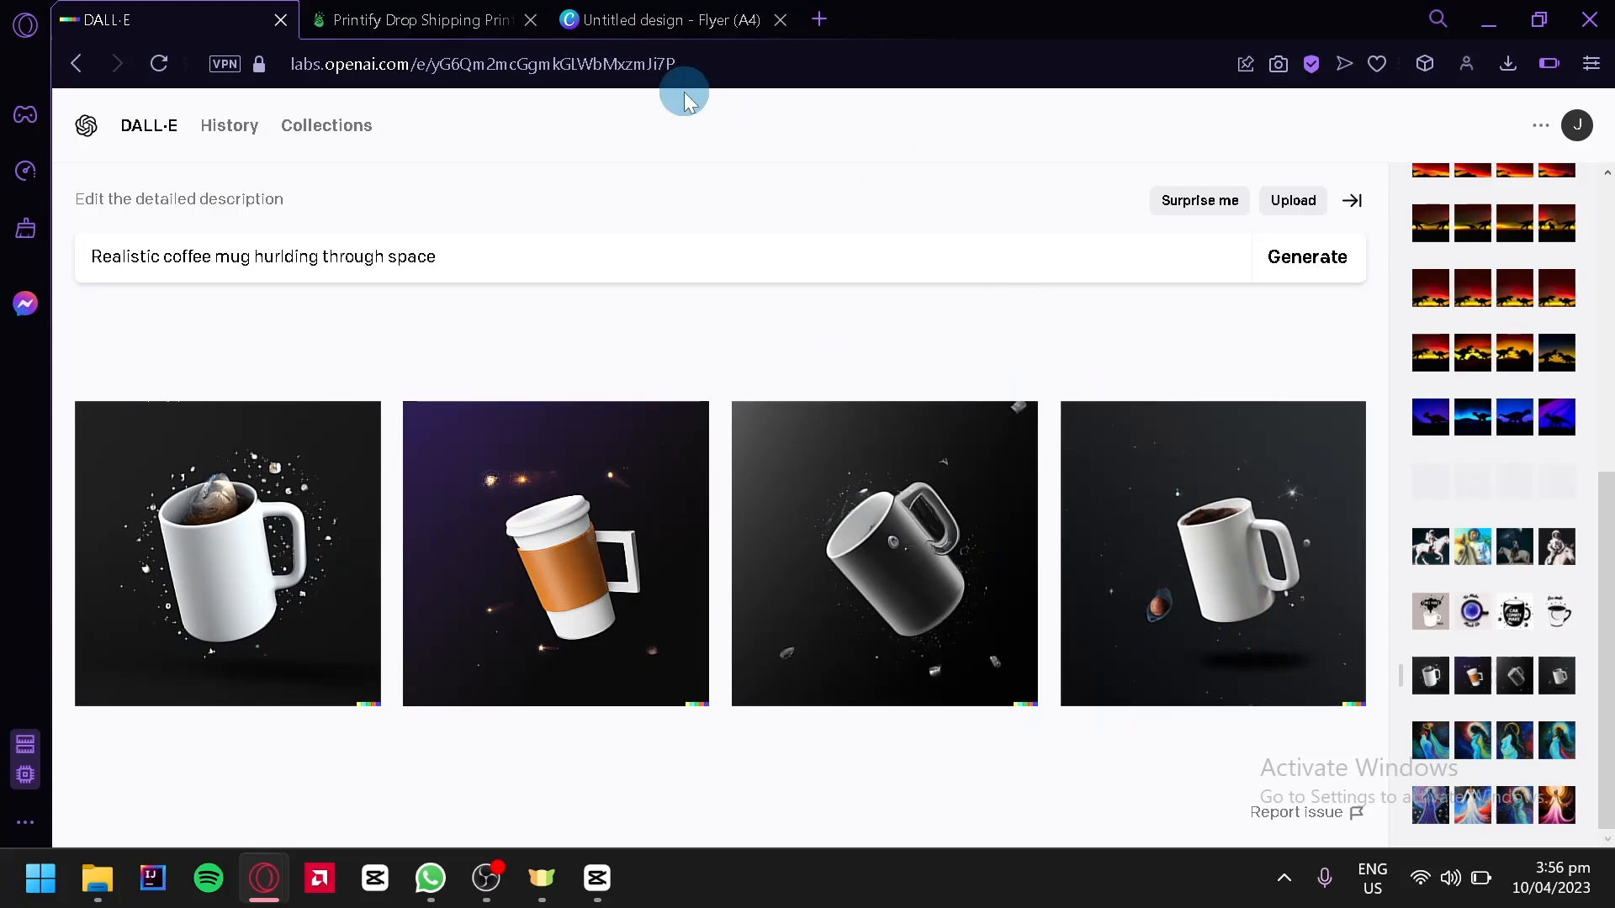
left_click(665, 20)
left_click(370, 19)
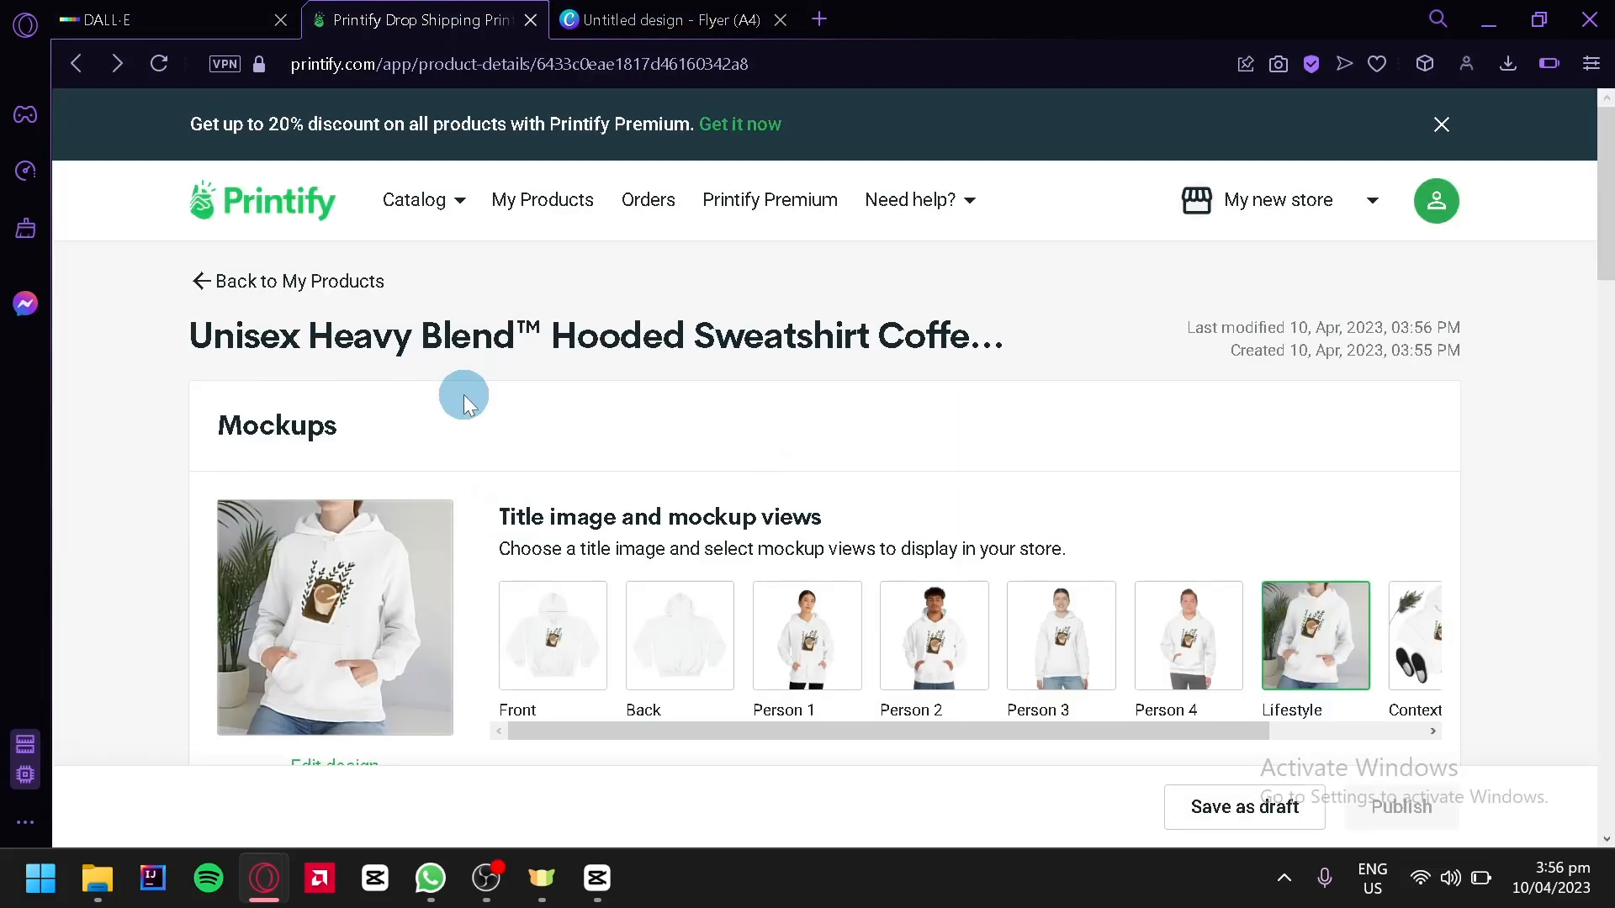
scroll(473, 370, "down", 10)
scroll(707, 577, "up", 10)
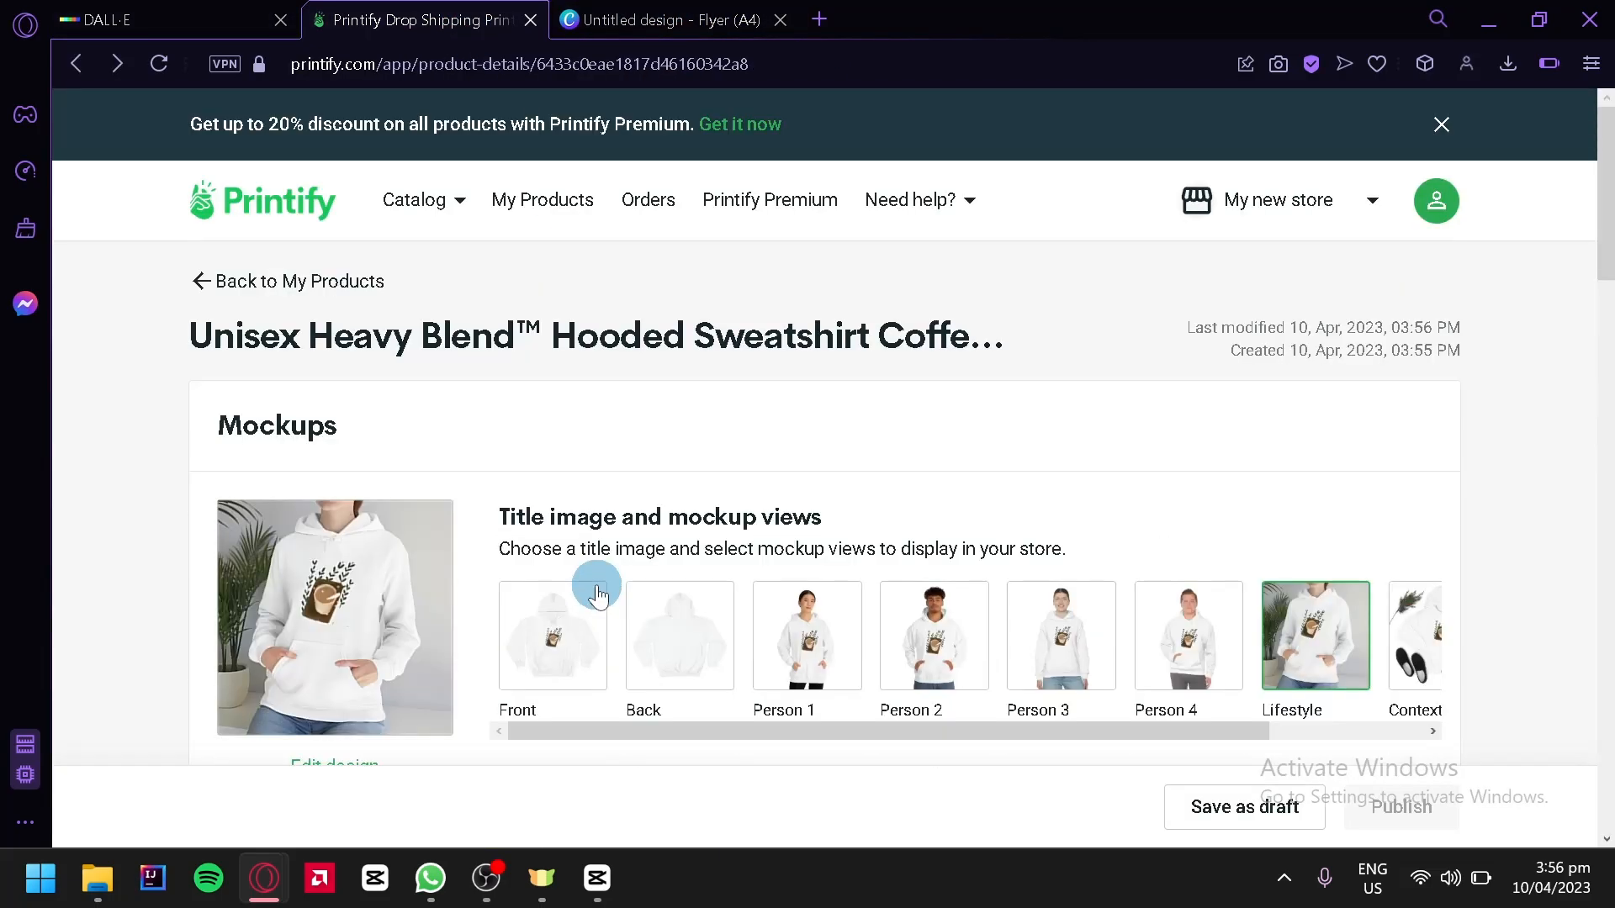